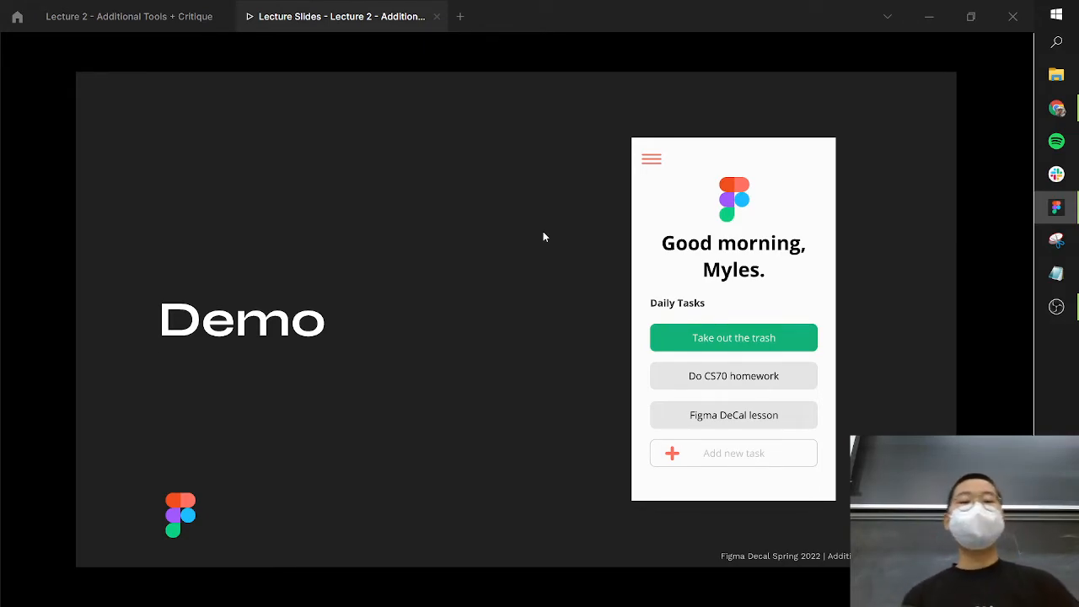
Switch from the slide presentation to the "Lecture 2 - Additional Tools + Critique" file and open its Demo Space page
{"action": "left_click", "coordinate": [164, 24]}
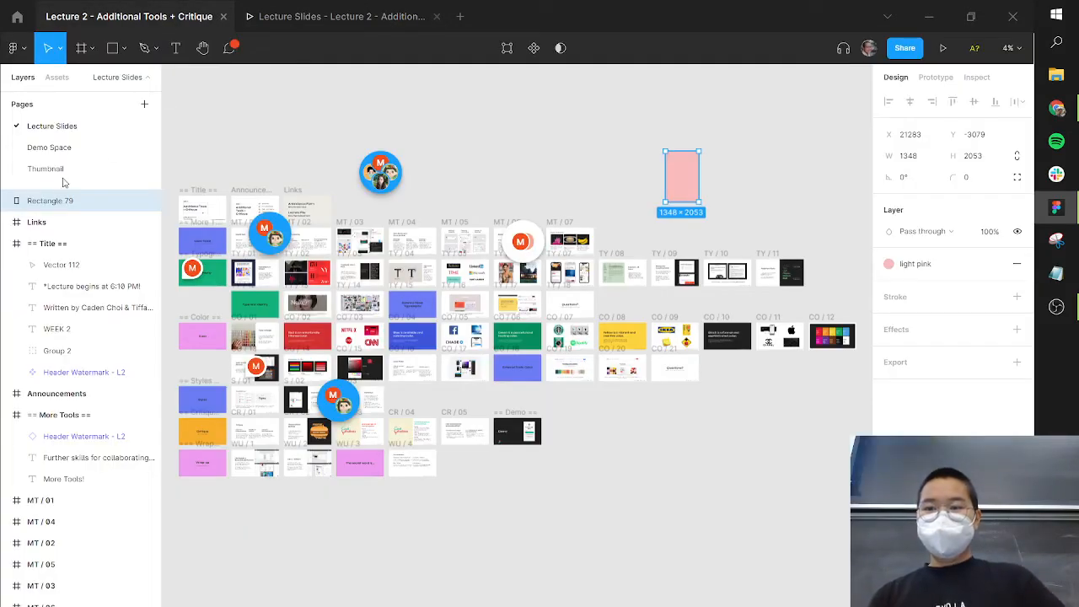
{"action": "left_click", "coordinate": [283, 112]}
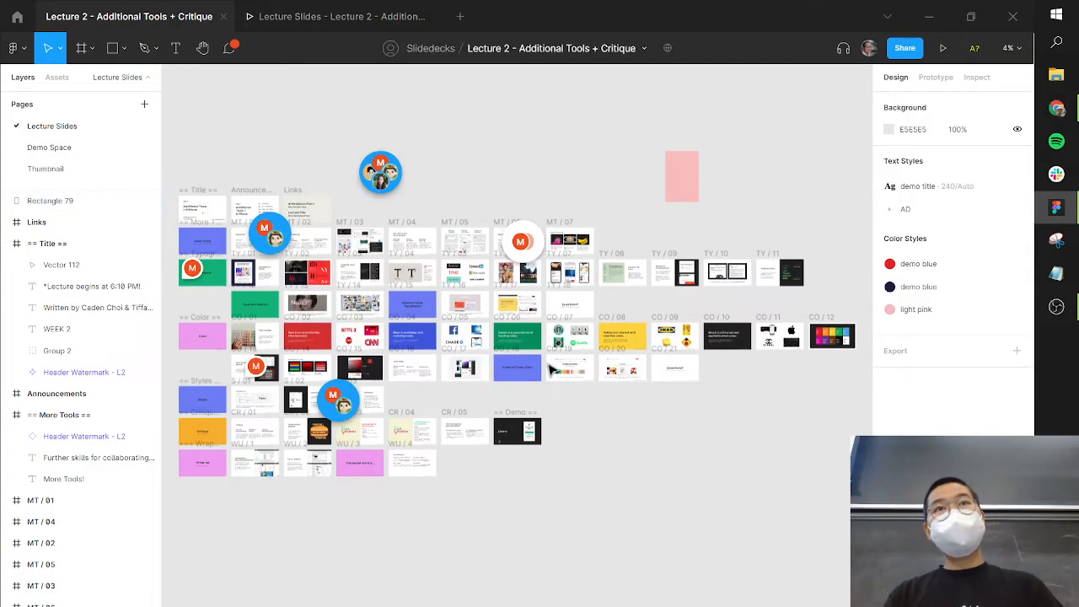
{"action": "left_click", "coordinate": [61, 150]}
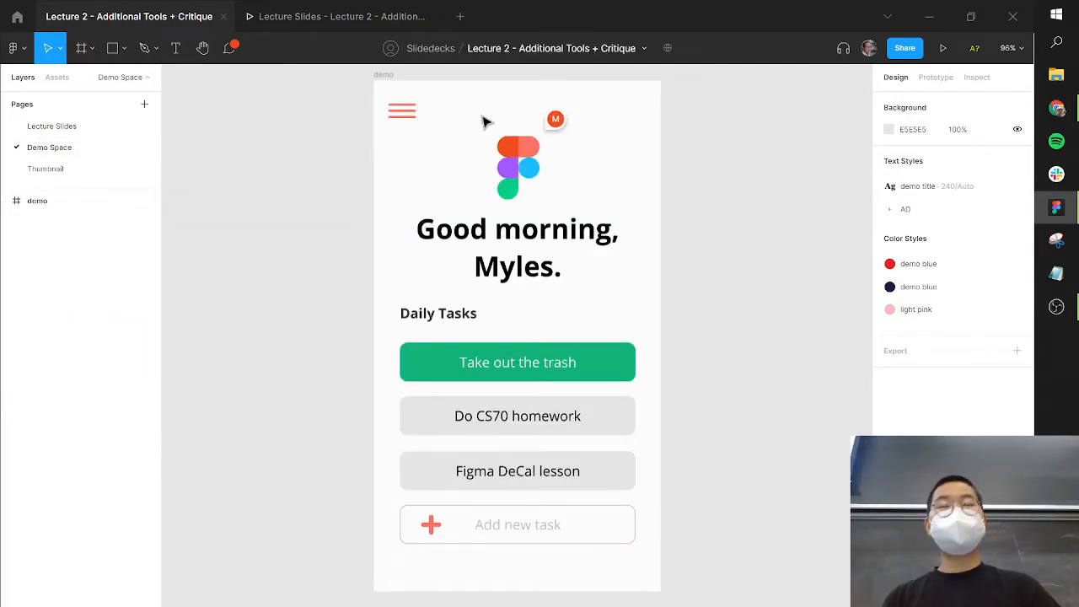
{"action": "left_click_drag", "start_coordinate": [747, 234], "coordinate": [694, 239]}
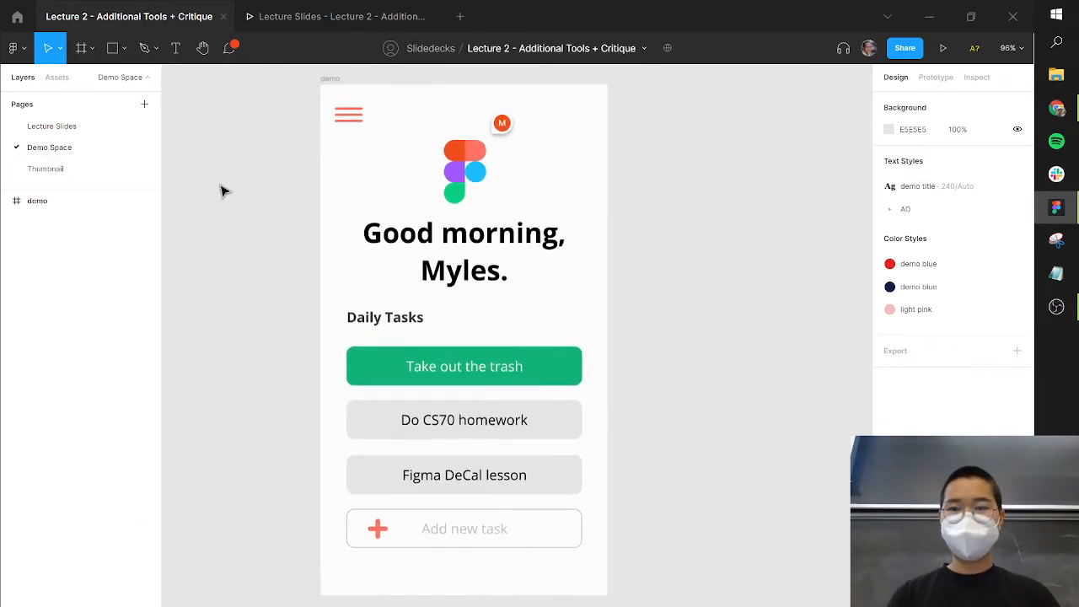
Return to the Lecture Slides page and hide the comments on the canvas
{"action": "left_click", "coordinate": [81, 131]}
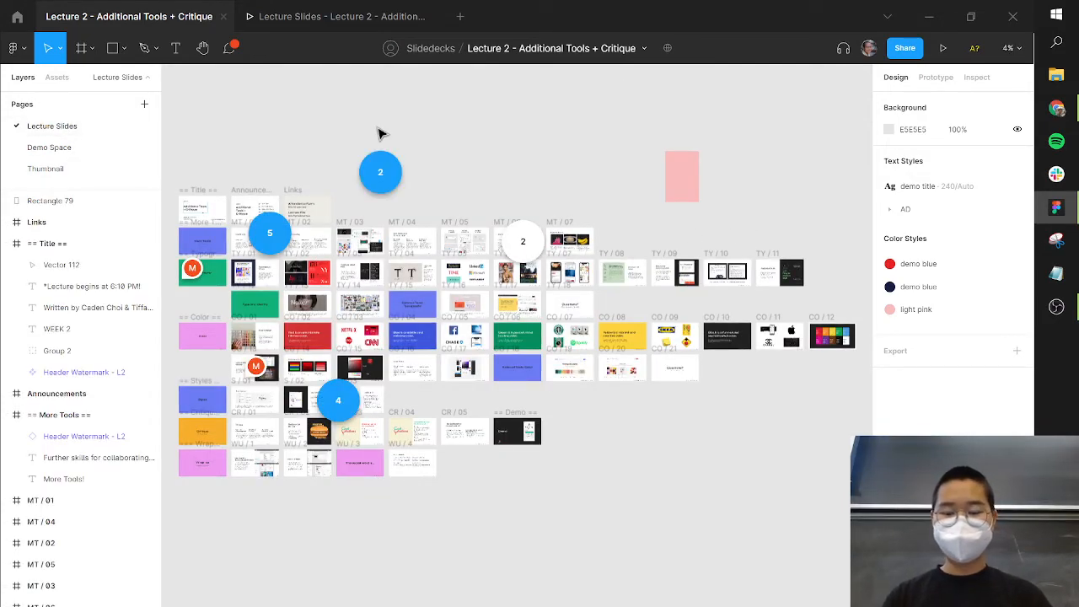
{"action": "key", "text": "shift+c"}
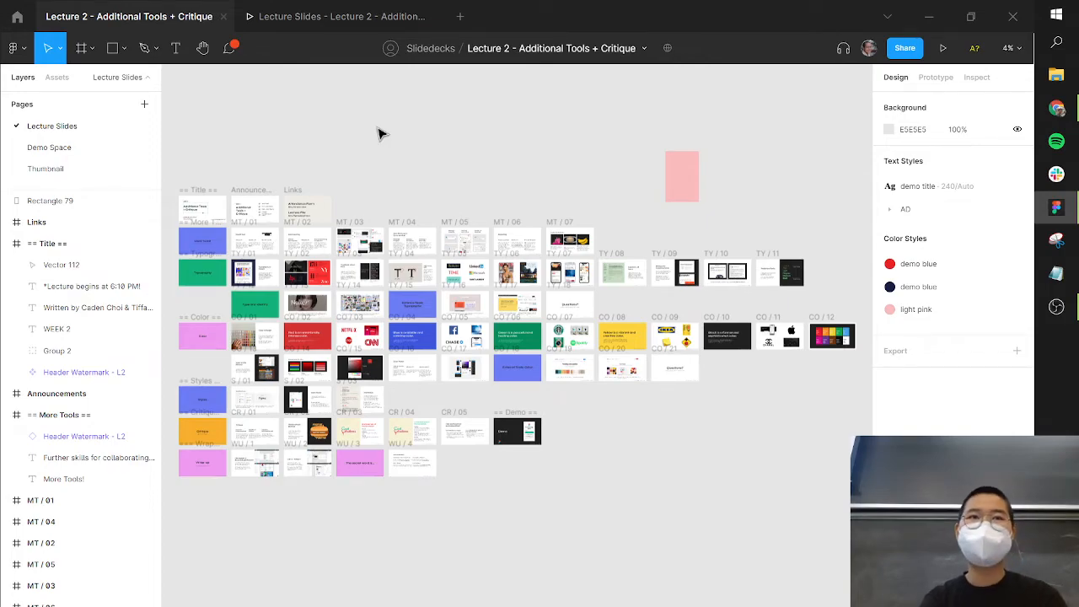
Find Show comments through a command search for "show com", turn the comments on, and hide them again
{"action": "key", "text": "ctrl+slash"}
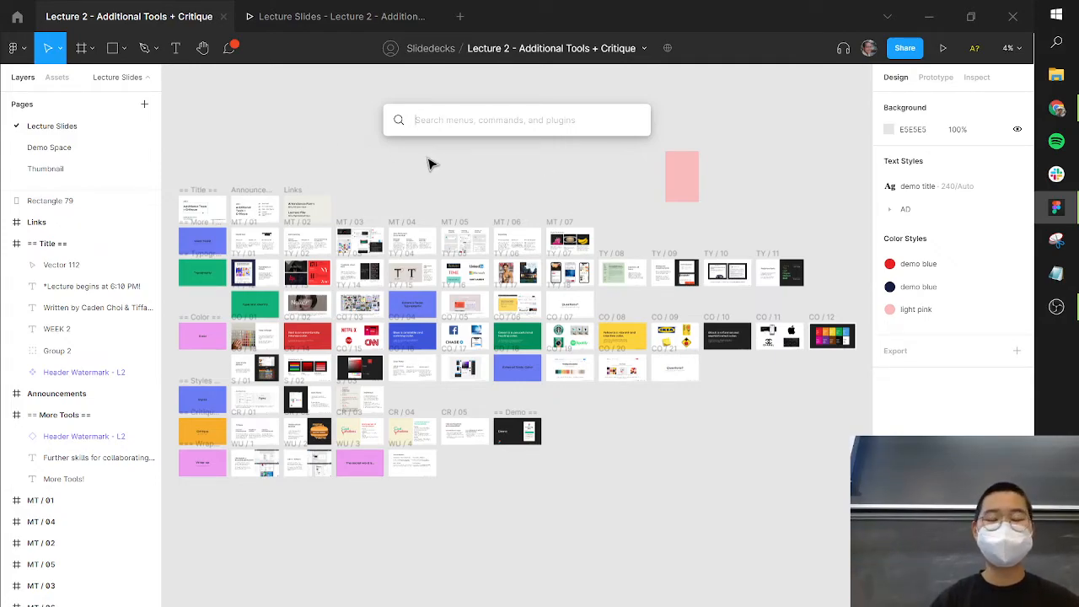
{"action": "type", "text": "show com"}
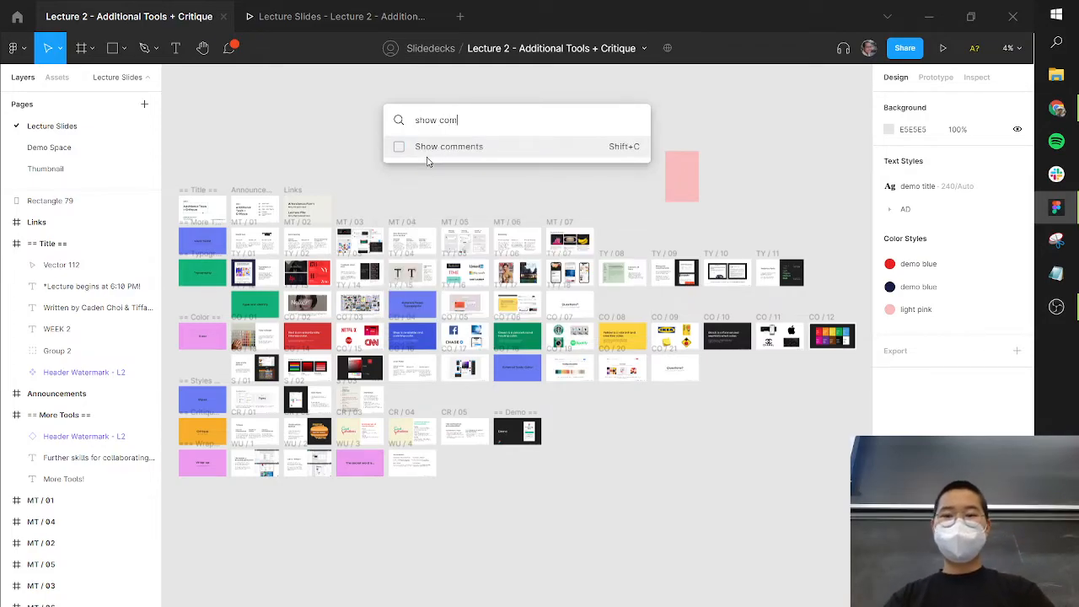
{"action": "left_click", "coordinate": [409, 150]}
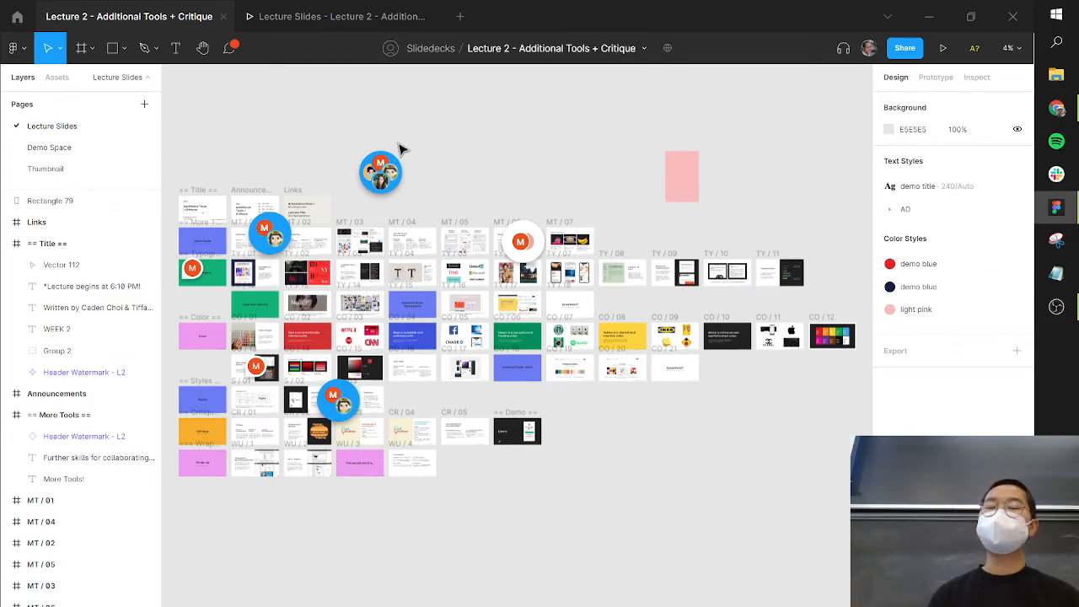
{"action": "key", "text": "shift+c"}
On the Demo Space page, add an iPhone 13 / 13 Pro preset frame beside the demo frame
{"action": "left_click", "coordinate": [101, 149]}
{"action": "left_click_drag", "start_coordinate": [645, 179], "coordinate": [509, 176]}
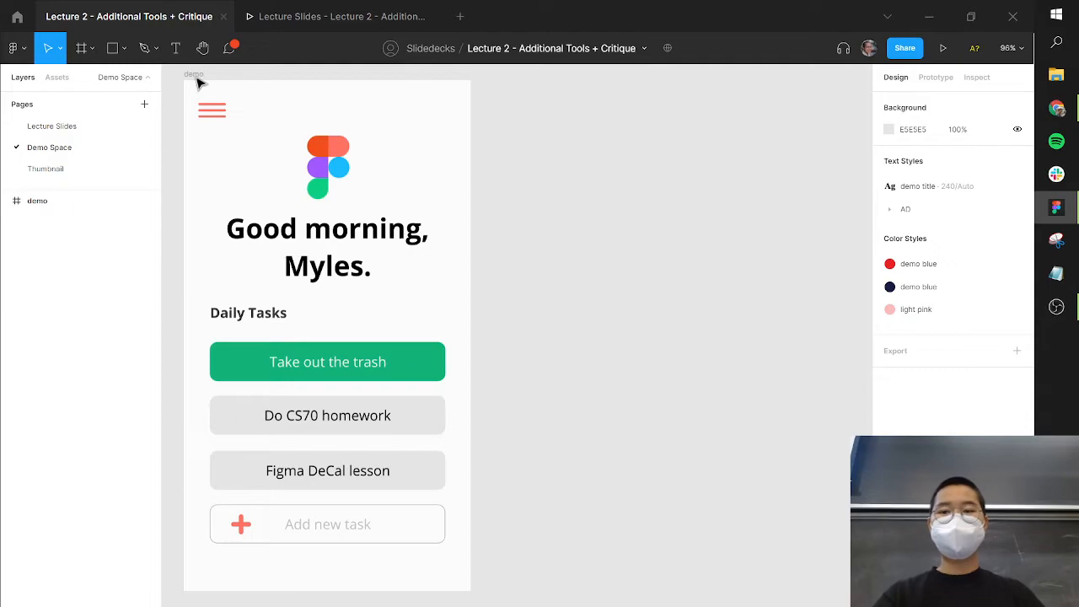
{"action": "key", "text": "f"}
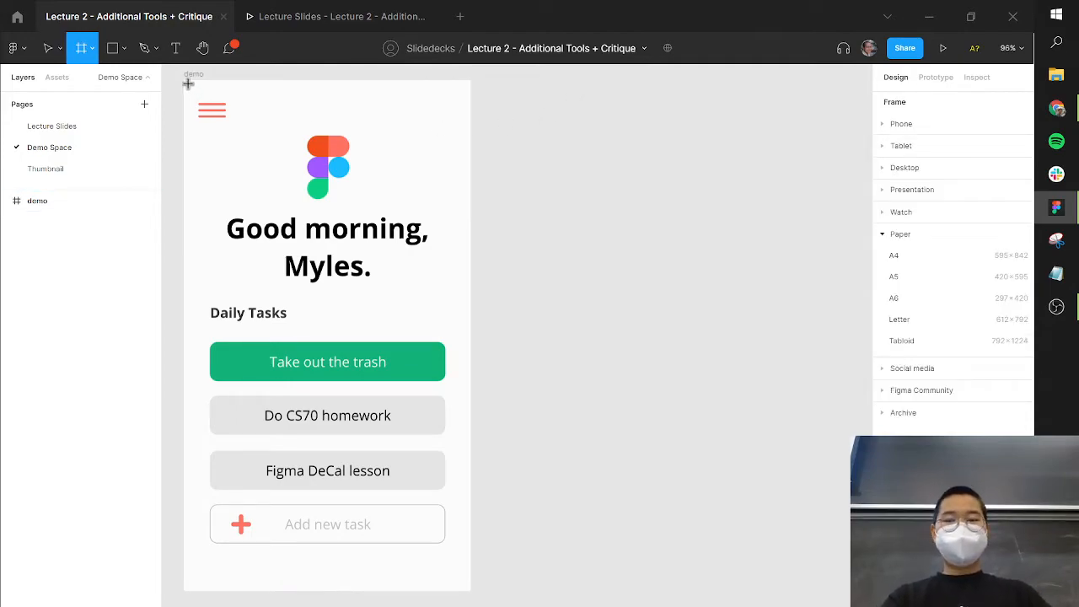
{"action": "left_click", "coordinate": [898, 124]}
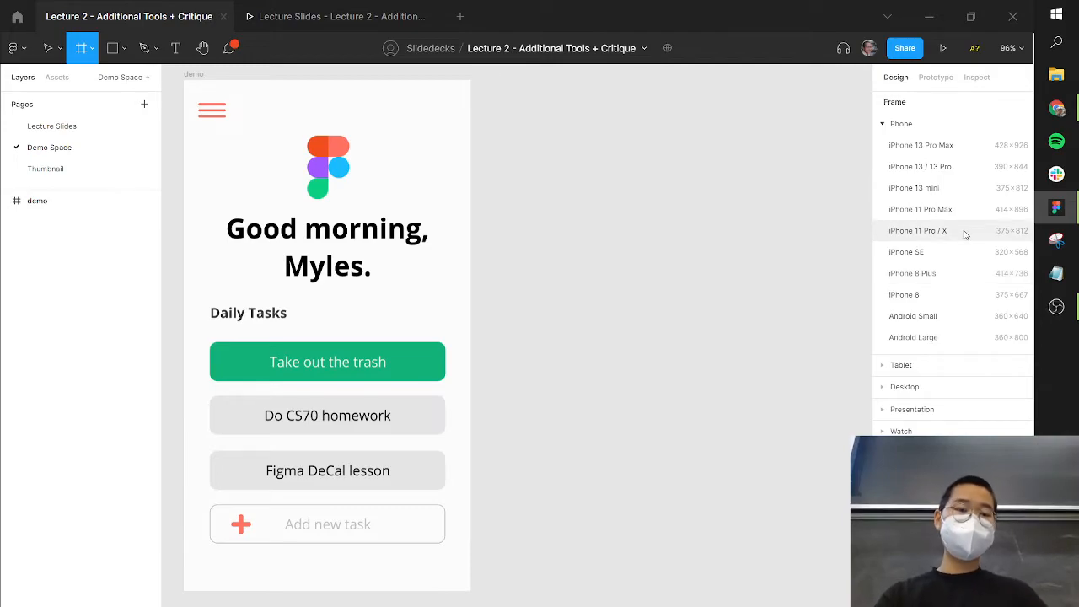
{"action": "left_click", "coordinate": [943, 177]}
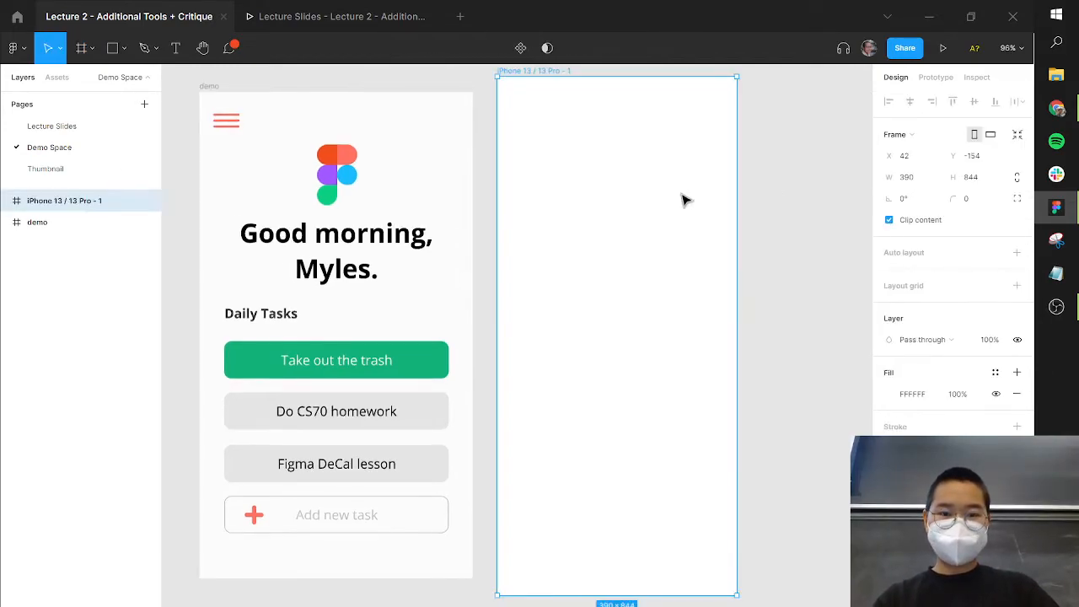
{"action": "left_click", "coordinate": [781, 228]}
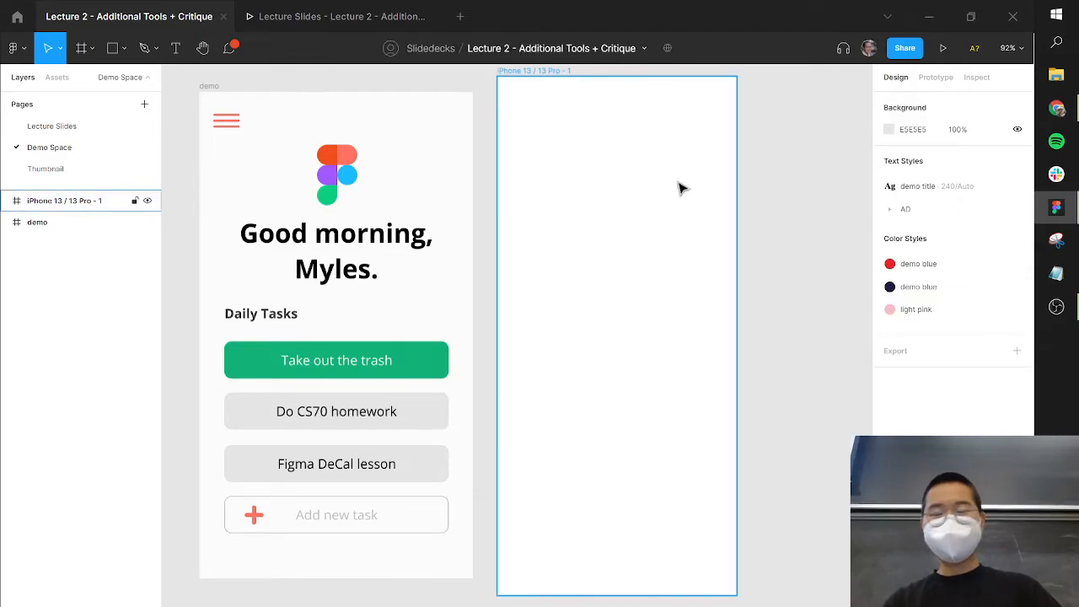
{"action": "left_click", "coordinate": [639, 244]}
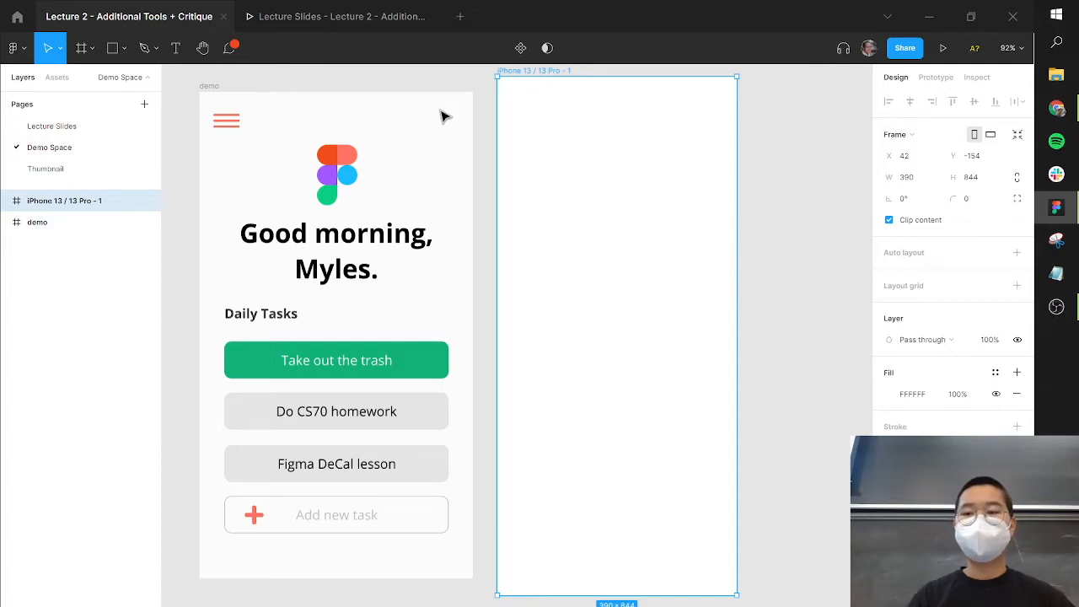
{"action": "left_click", "coordinate": [34, 125]}
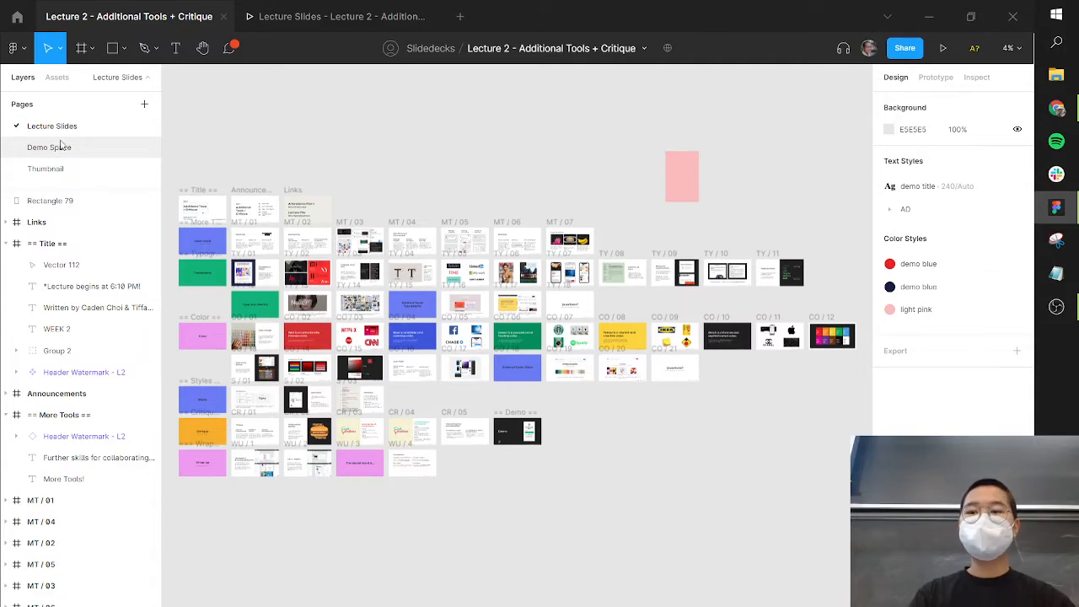
{"action": "left_click", "coordinate": [61, 146]}
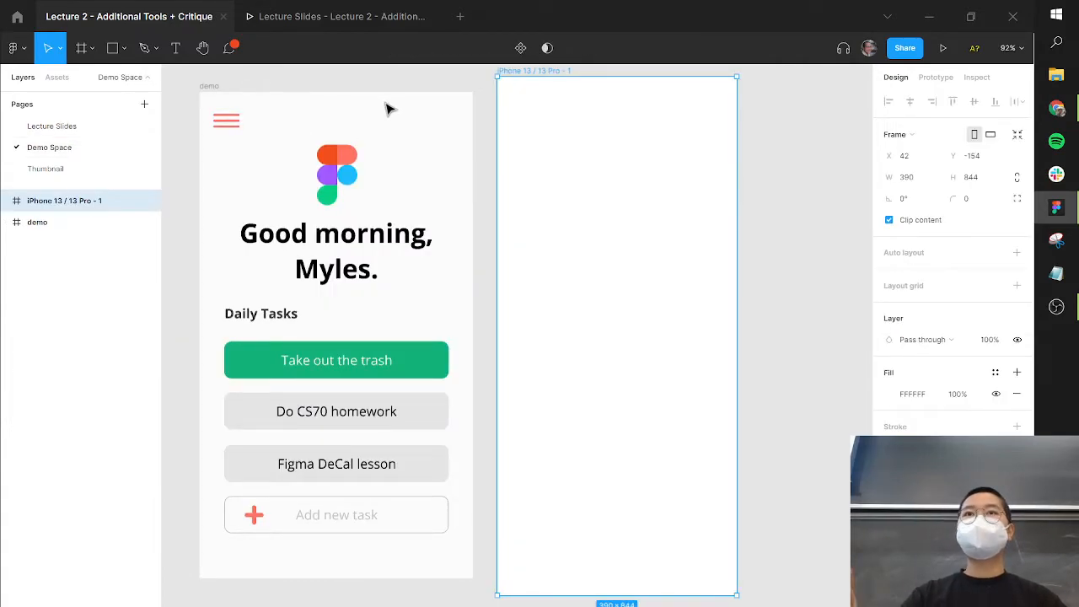
{"action": "left_click", "coordinate": [833, 187]}
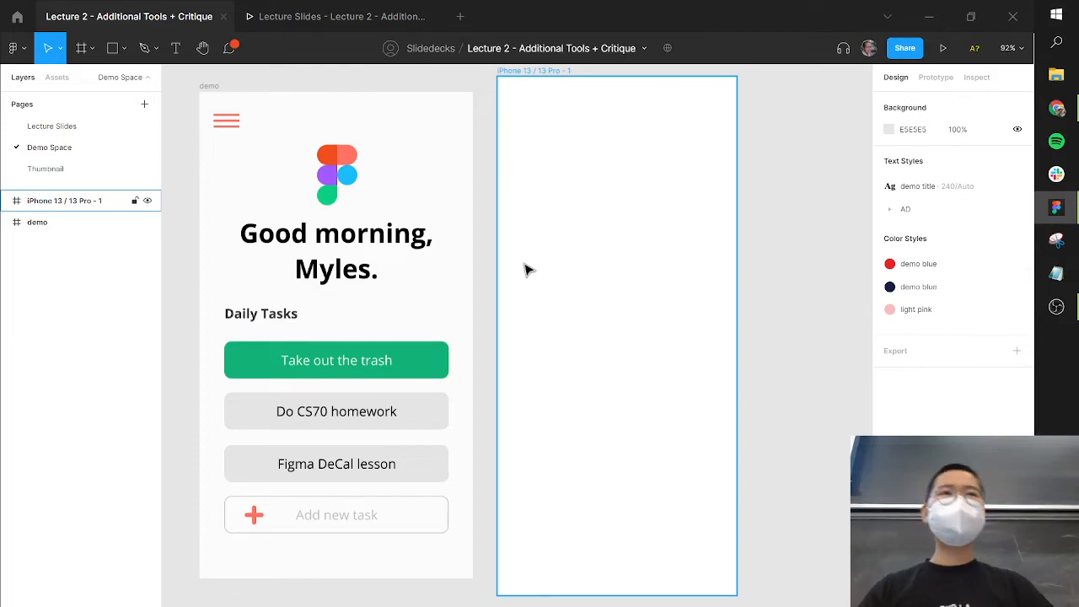
{"action": "left_click", "coordinate": [566, 290]}
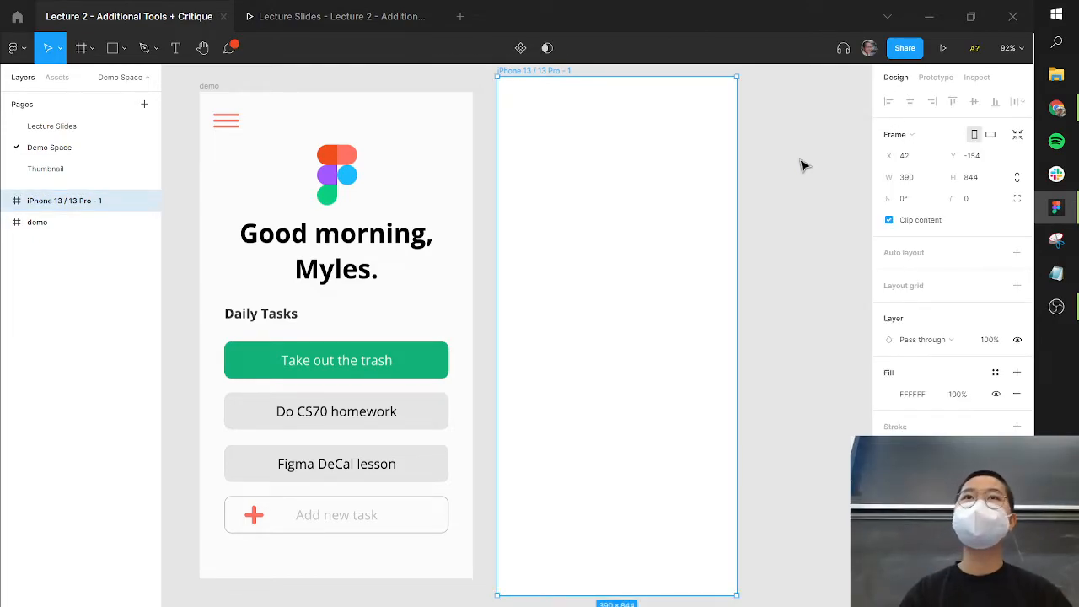
{"action": "left_click", "coordinate": [802, 165]}
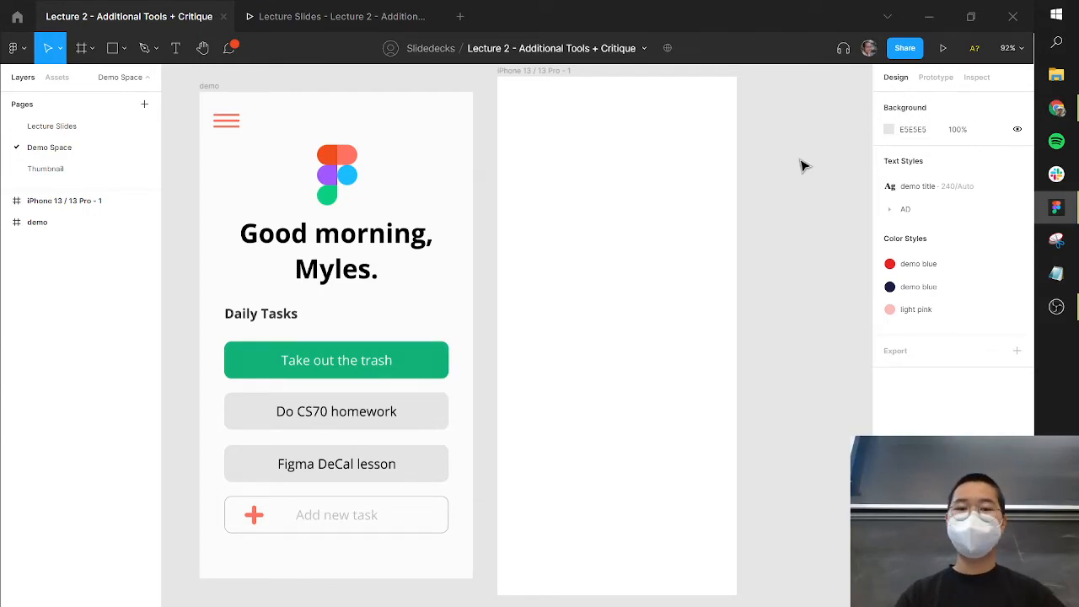
Nudge the demo frame slightly up and to the right, toward the empty iPhone frame, and undo the stray drag inside it
{"action": "scroll", "coordinate": [320, 157], "scroll_direction": "down", "scroll_amount": 5}
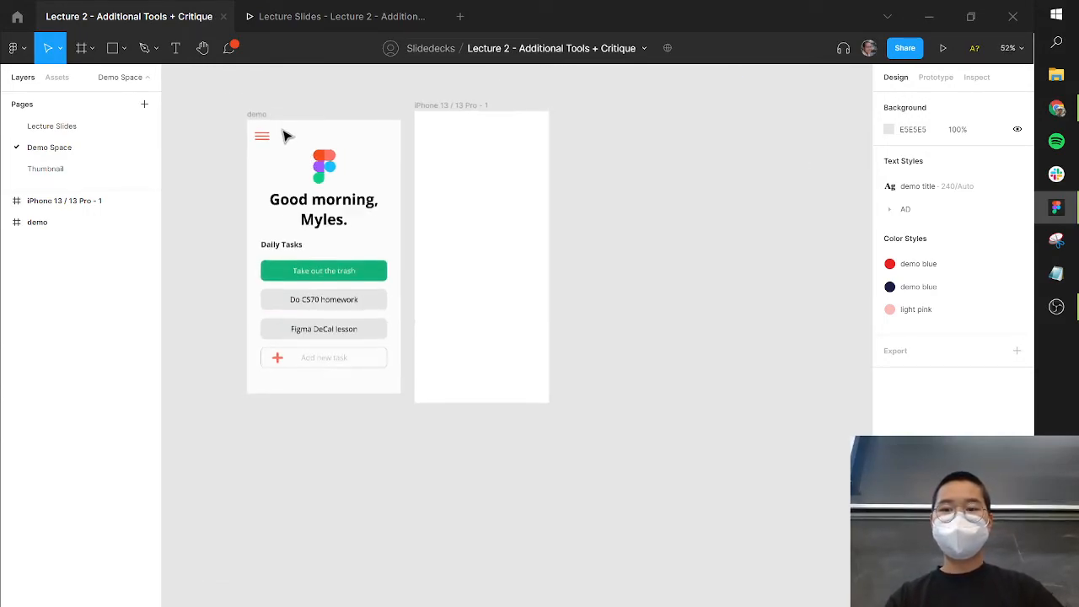
{"action": "left_click", "coordinate": [259, 115]}
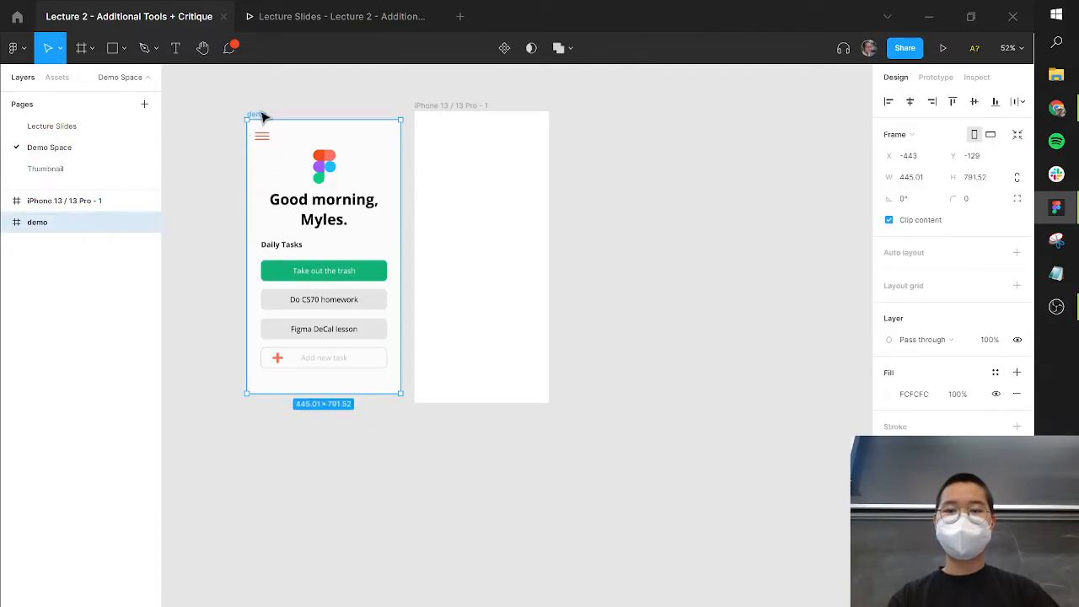
{"action": "left_click_drag", "start_coordinate": [262, 112], "coordinate": [264, 110]}
{"action": "left_click_drag", "start_coordinate": [288, 160], "coordinate": [268, 181]}
{"action": "key", "text": "ctrl+z"}
{"action": "left_click", "coordinate": [588, 194]}
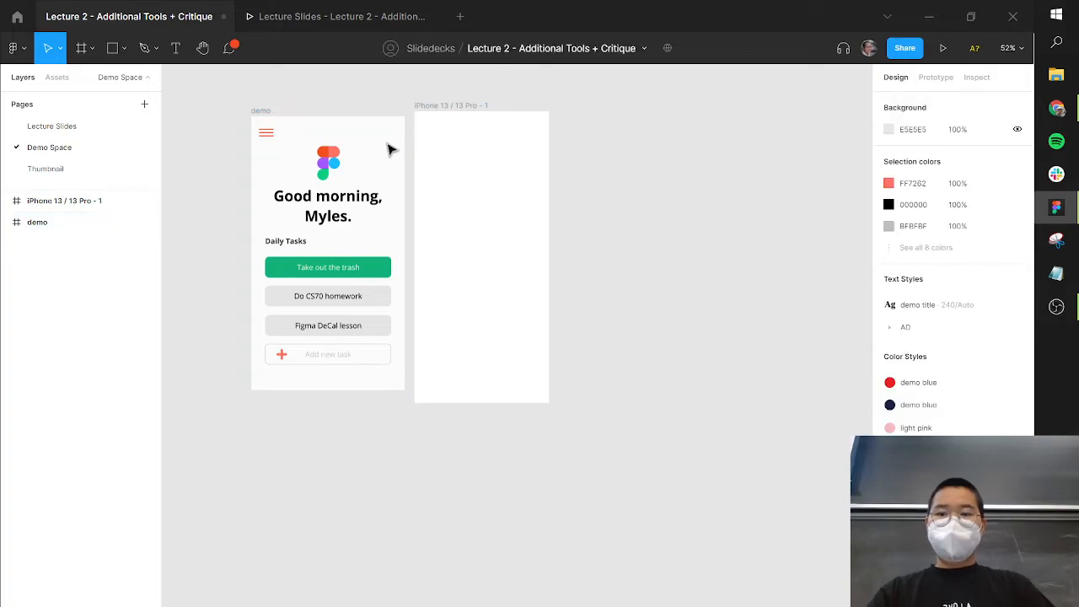
Examine the demo frame's nested layers and the rounded rectangles that make up its menu icon
{"action": "scroll", "coordinate": [389, 150], "scroll_direction": "up", "scroll_amount": 5}
{"action": "scroll", "coordinate": [417, 228], "scroll_direction": "left", "scroll_amount": 1}
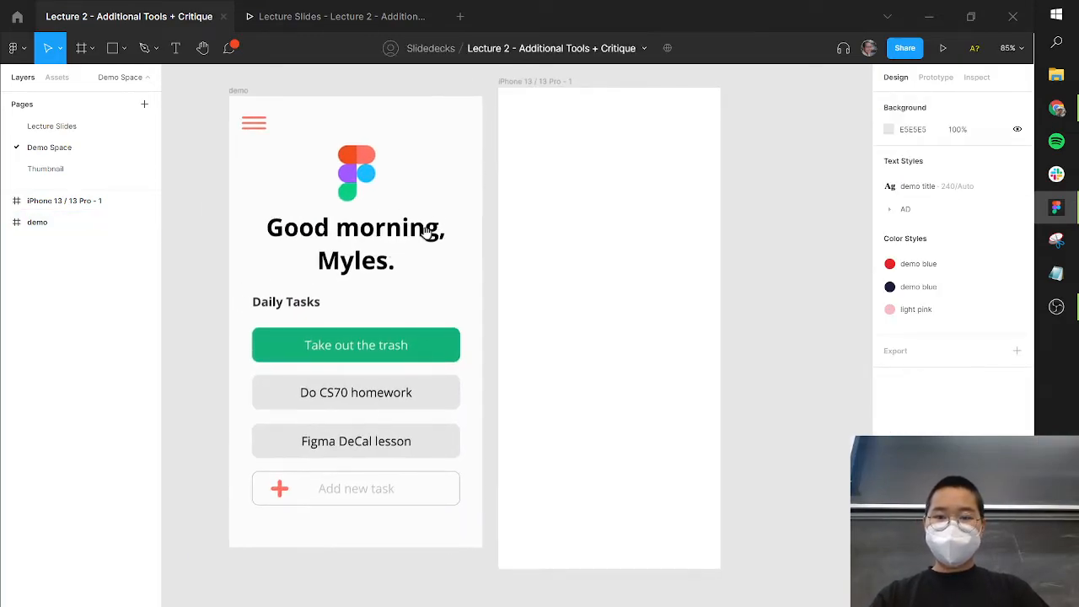
{"action": "left_click", "coordinate": [7, 222]}
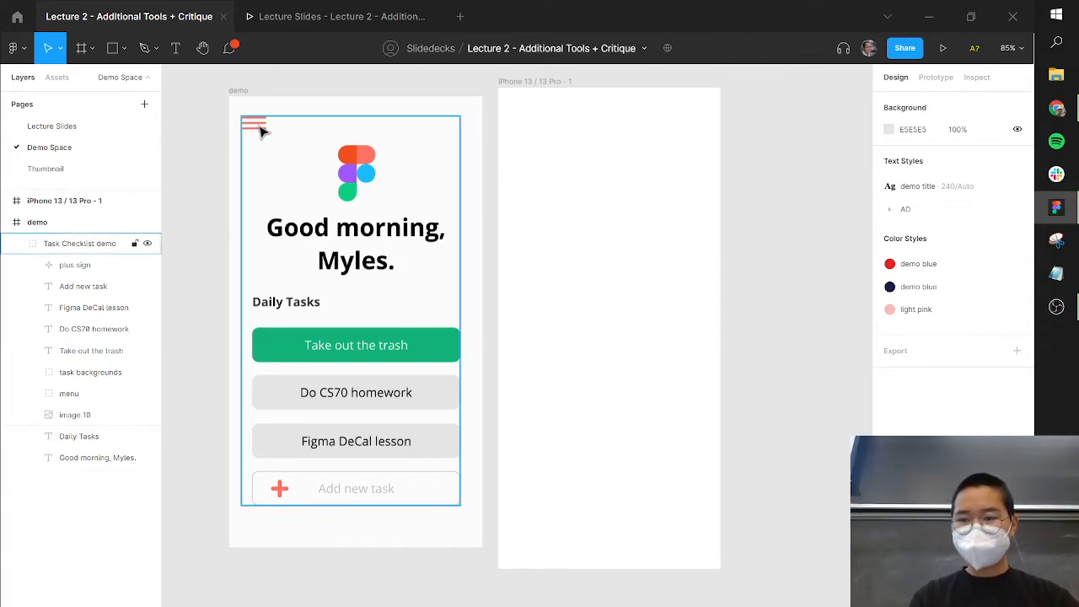
{"action": "left_click", "coordinate": [254, 123], "text": "ctrl"}
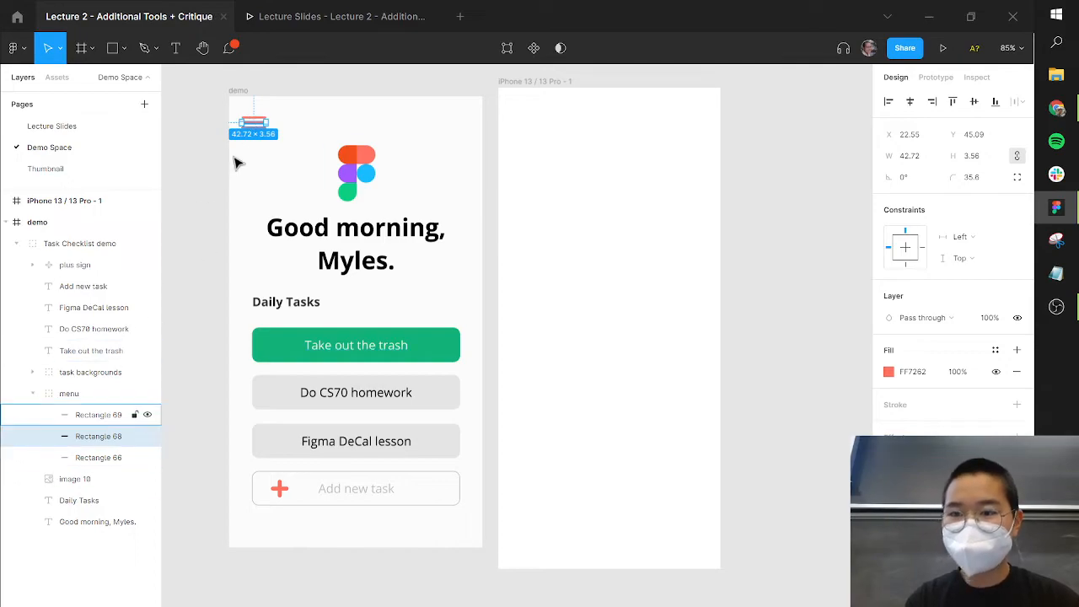
{"action": "scroll", "coordinate": [244, 122], "scroll_direction": "up", "scroll_amount": 10}
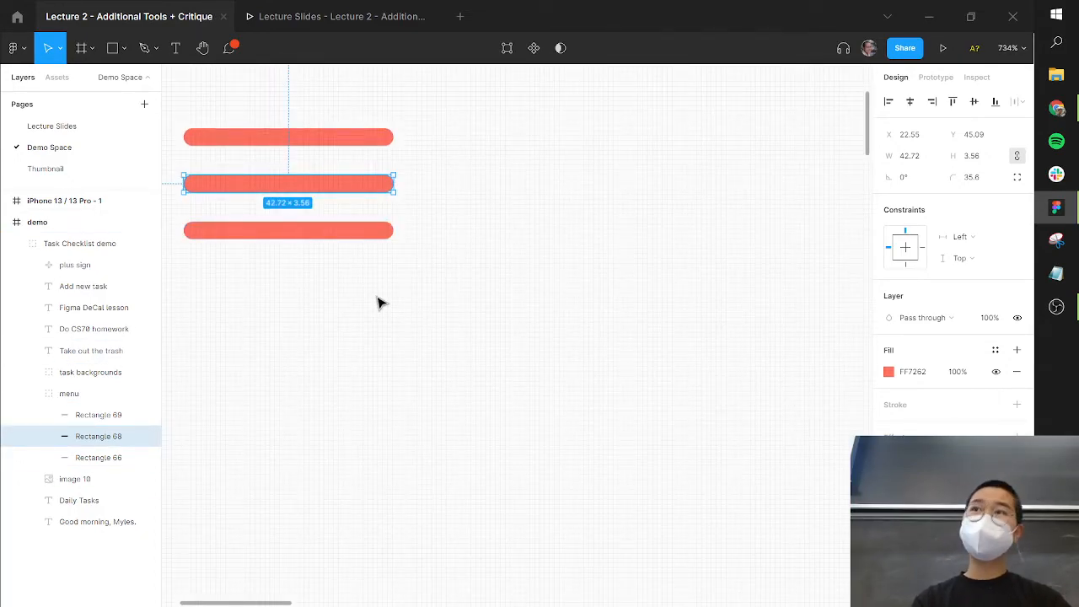
{"action": "left_click", "coordinate": [374, 305]}
{"action": "key", "text": "shift+1"}
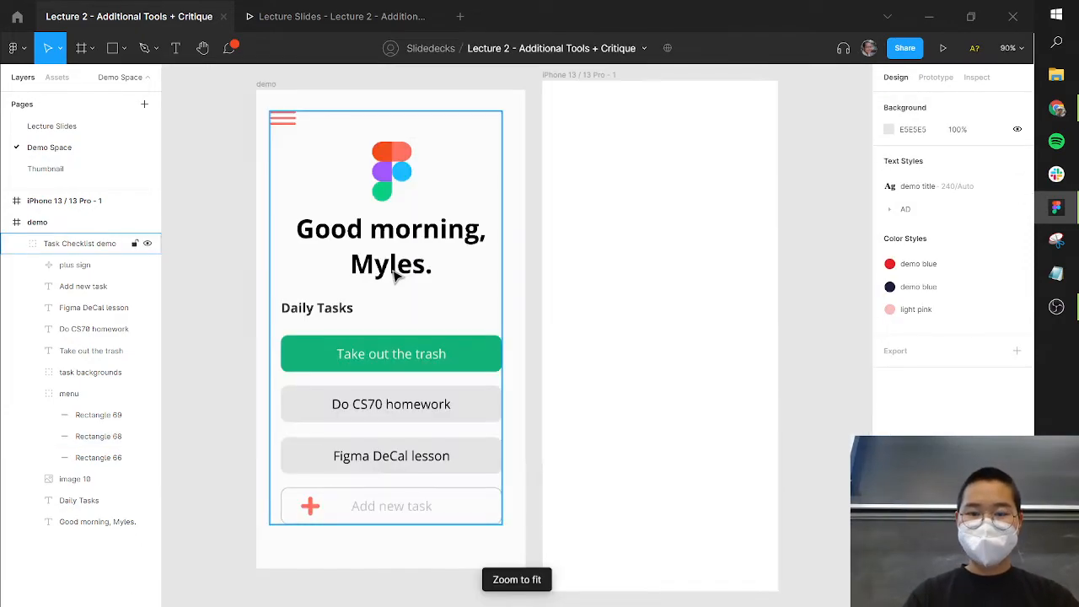
Draw three stacked menu-icon bars near the iPhone frame's upper-left corner, each about 75 × 5 with gaps of about 9
{"action": "scroll", "coordinate": [604, 130], "scroll_direction": "up", "scroll_amount": 6}
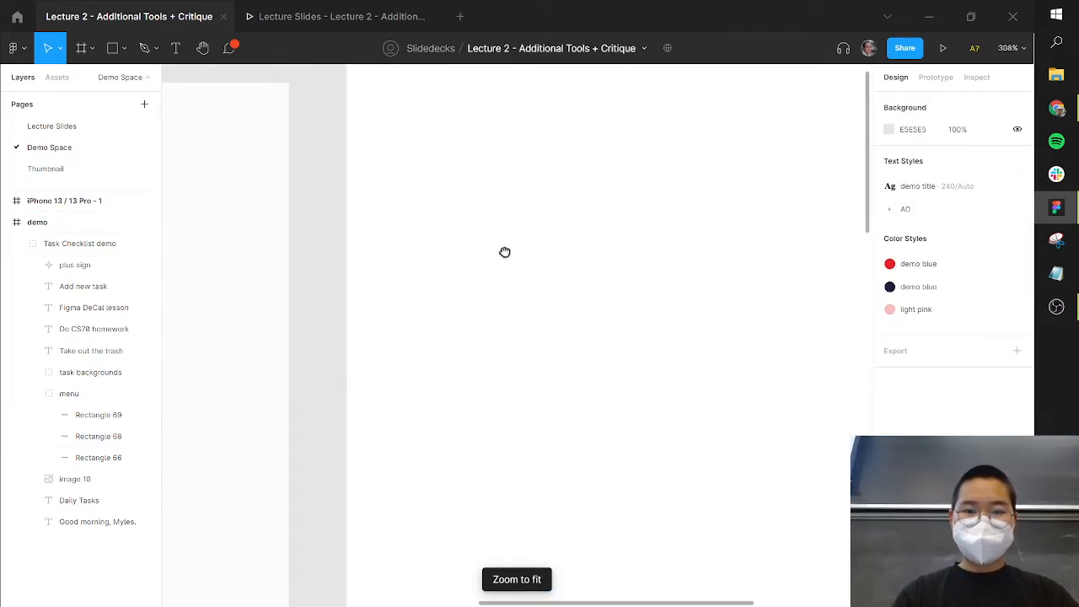
{"action": "left_click_drag", "start_coordinate": [504, 252], "coordinate": [430, 298]}
{"action": "key", "text": "r"}
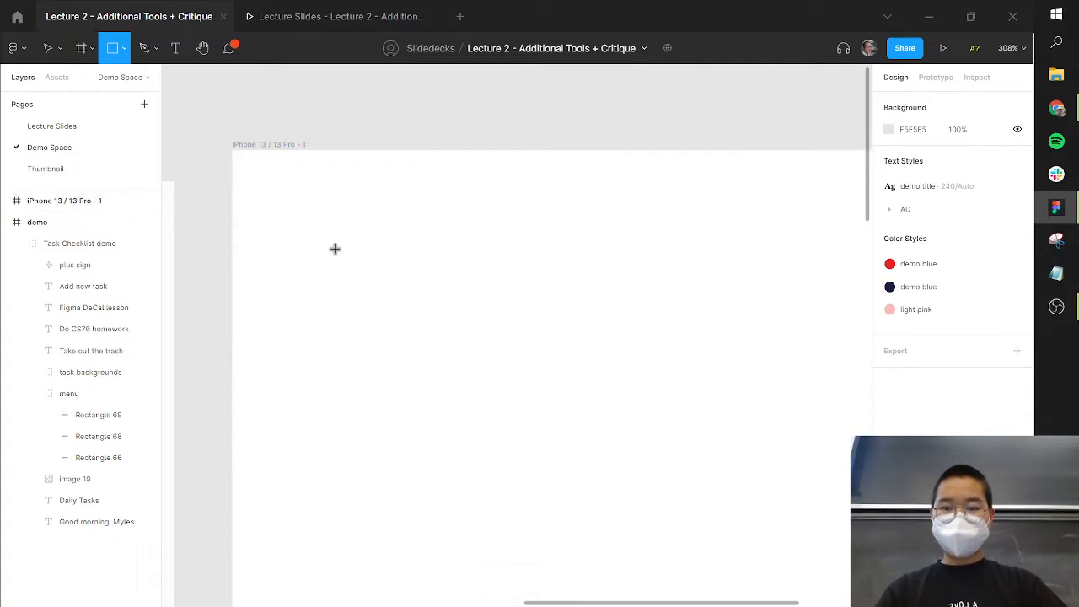
{"action": "left_click_drag", "start_coordinate": [457, 262], "coordinate": [425, 300]}
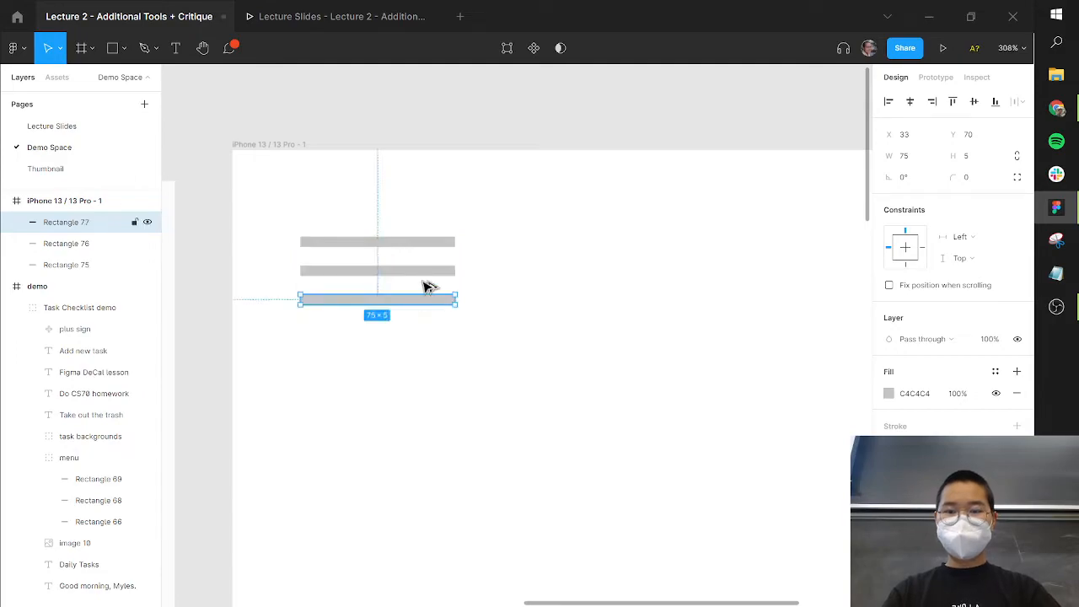
Round all three menu-icon bars in the iPhone frame with a corner radius of 5
{"action": "left_click_drag", "start_coordinate": [413, 218], "coordinate": [415, 331]}
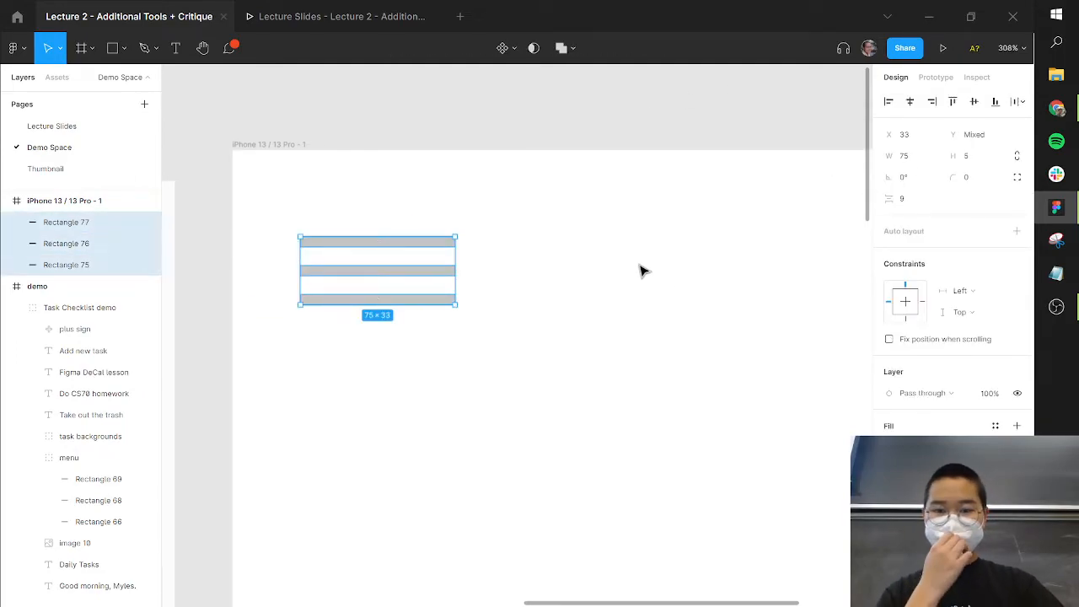
{"action": "scroll", "coordinate": [430, 241], "scroll_direction": "up", "scroll_amount": 1}
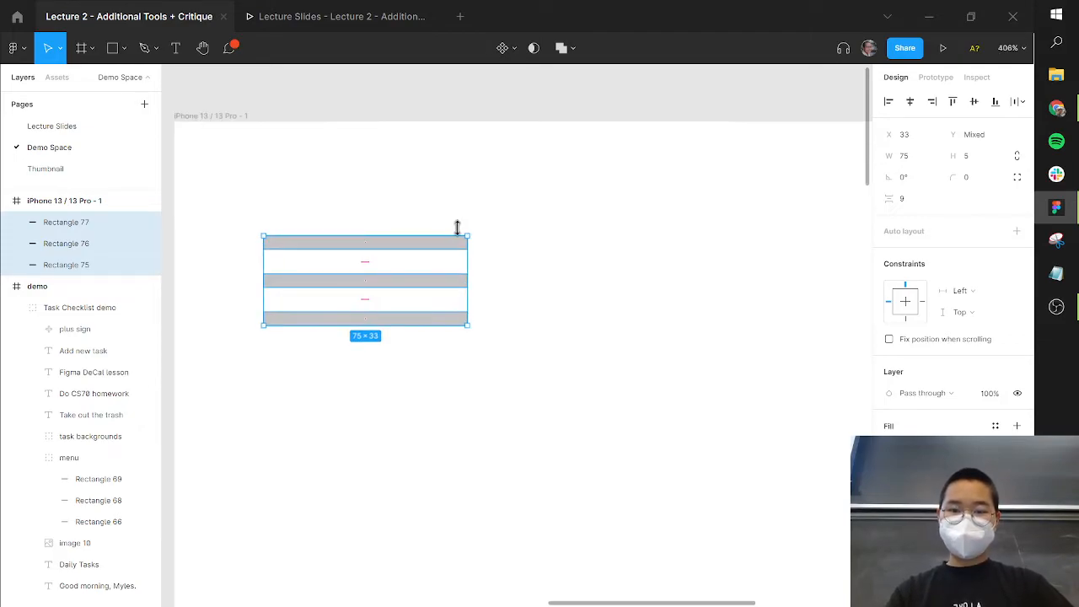
{"action": "scroll", "coordinate": [459, 232], "scroll_direction": "up", "scroll_amount": 5}
{"action": "left_click_drag", "start_coordinate": [657, 200], "coordinate": [796, 191]}
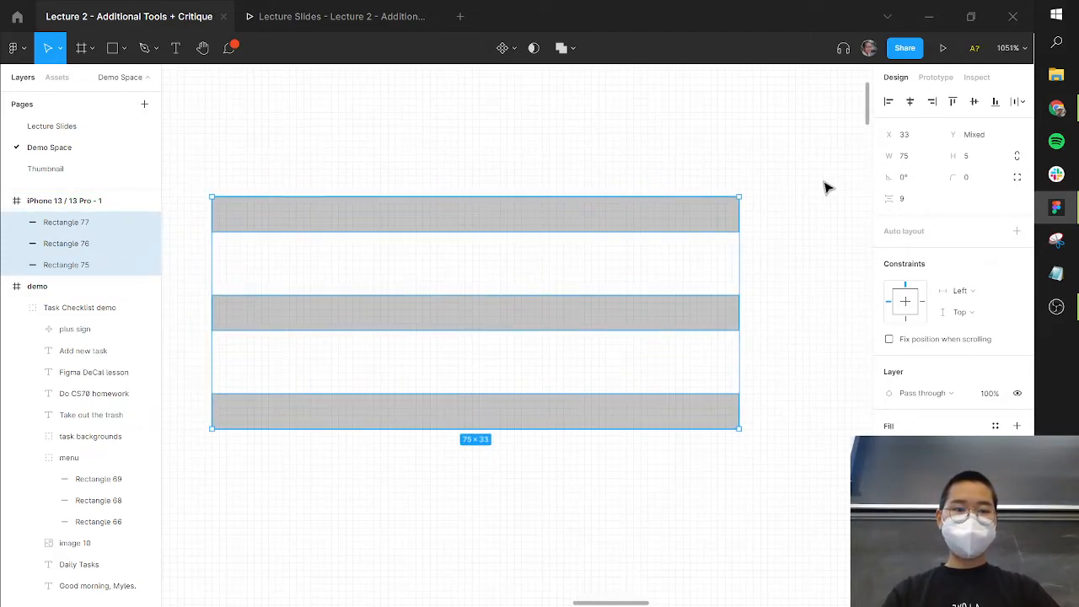
{"action": "left_click", "coordinate": [969, 180]}
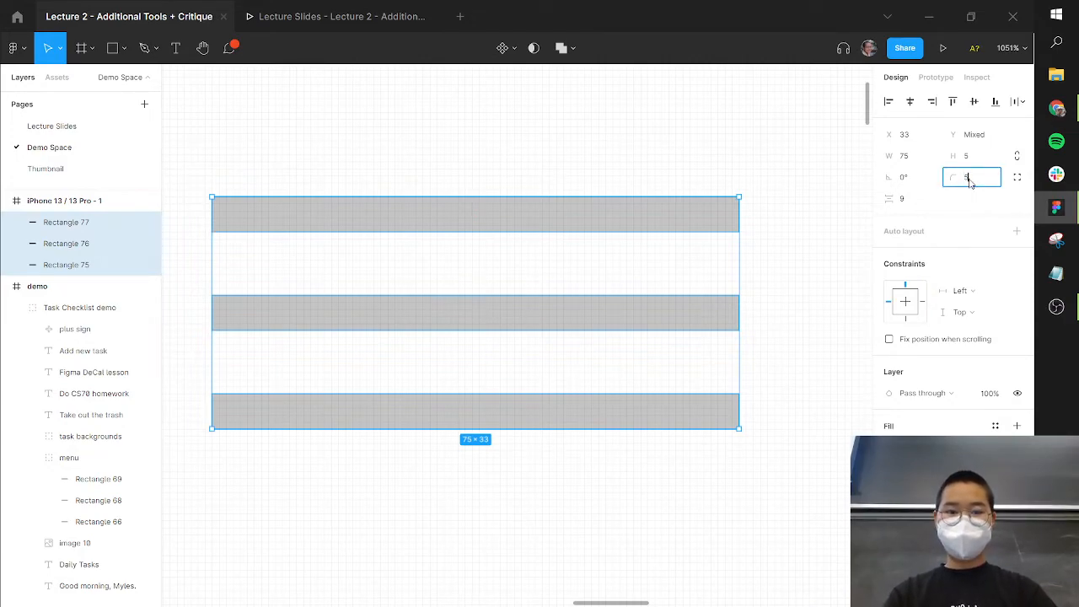
{"action": "key", "text": "Return"}
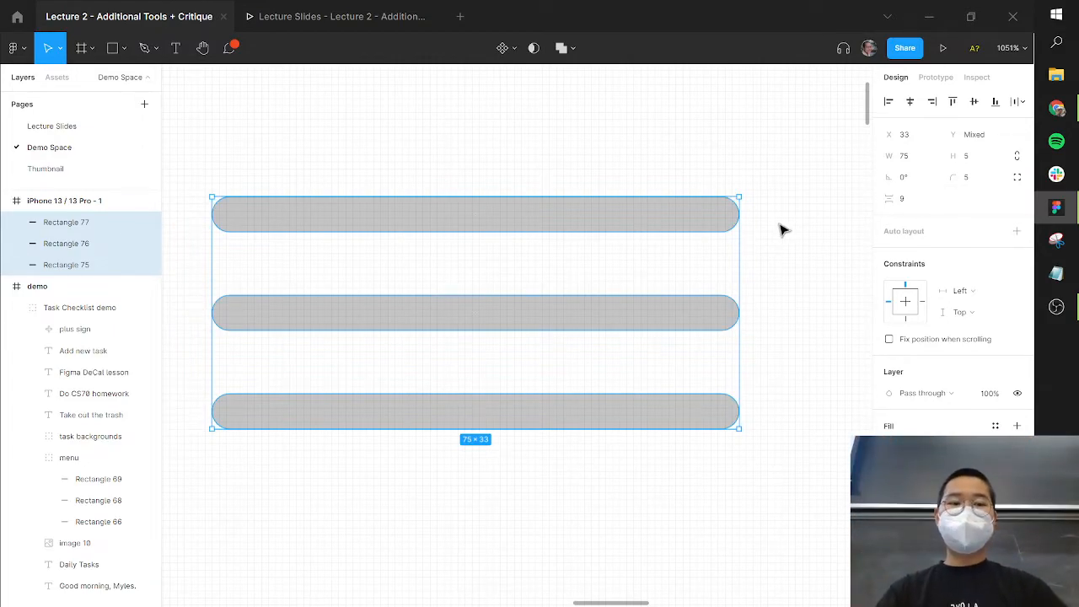
Try a corner radius of 1 on all three bars, and a radius of 100 on the top bar alone
{"action": "left_click", "coordinate": [980, 179]}
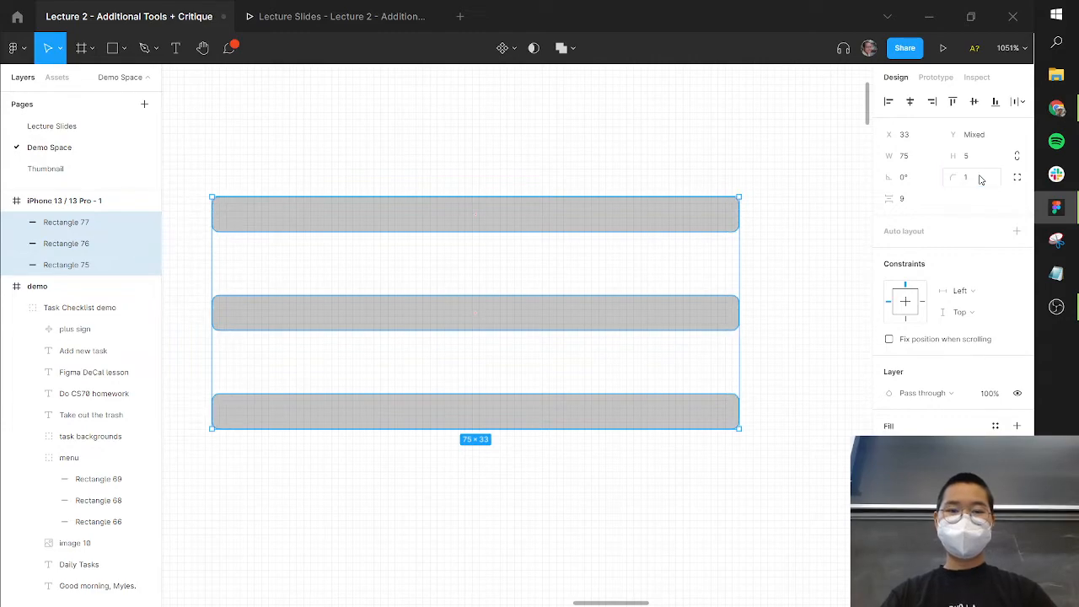
{"action": "left_click", "coordinate": [753, 275]}
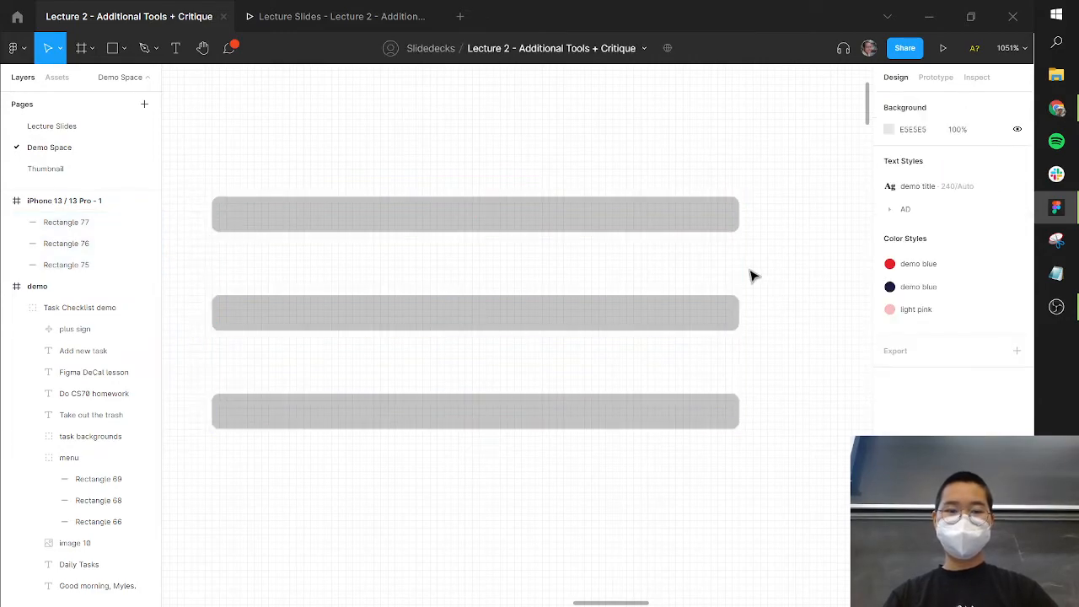
{"action": "left_click", "coordinate": [722, 225]}
{"action": "left_click", "coordinate": [978, 180]}
{"action": "type", "text": "100"}
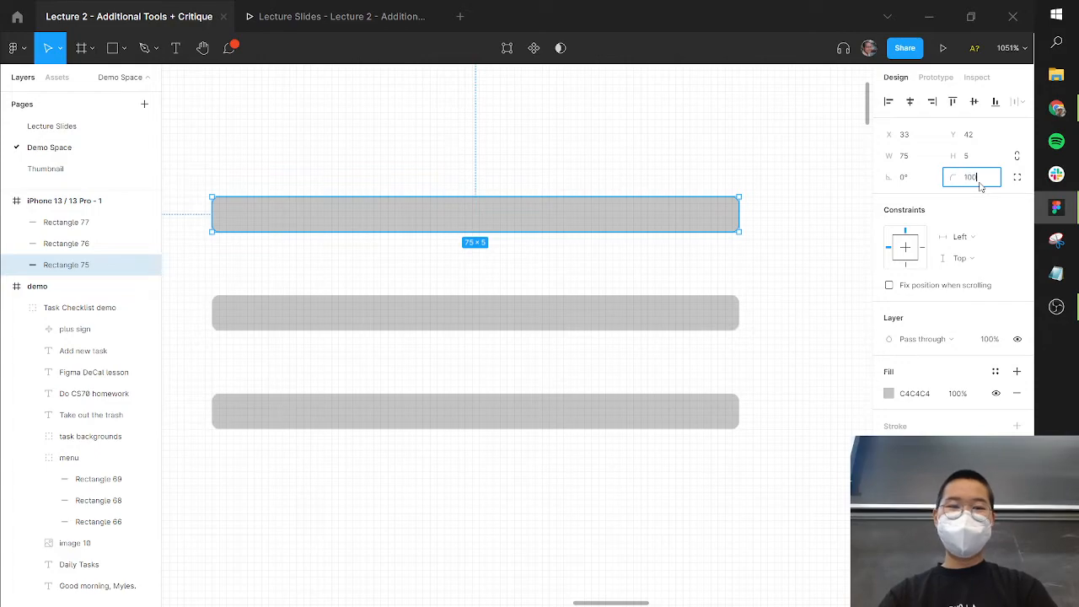
{"action": "key", "text": "Return"}
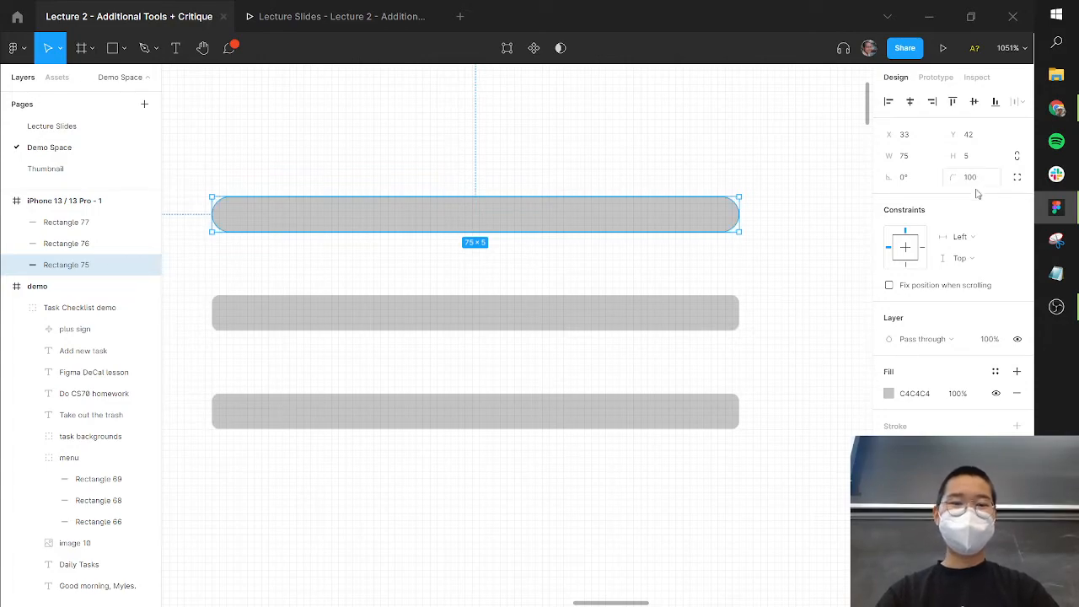
Give all three menu-icon bars the same corner radius of 5 again
{"action": "left_click_drag", "start_coordinate": [751, 159], "coordinate": [696, 477]}
{"action": "left_click", "coordinate": [985, 179]}
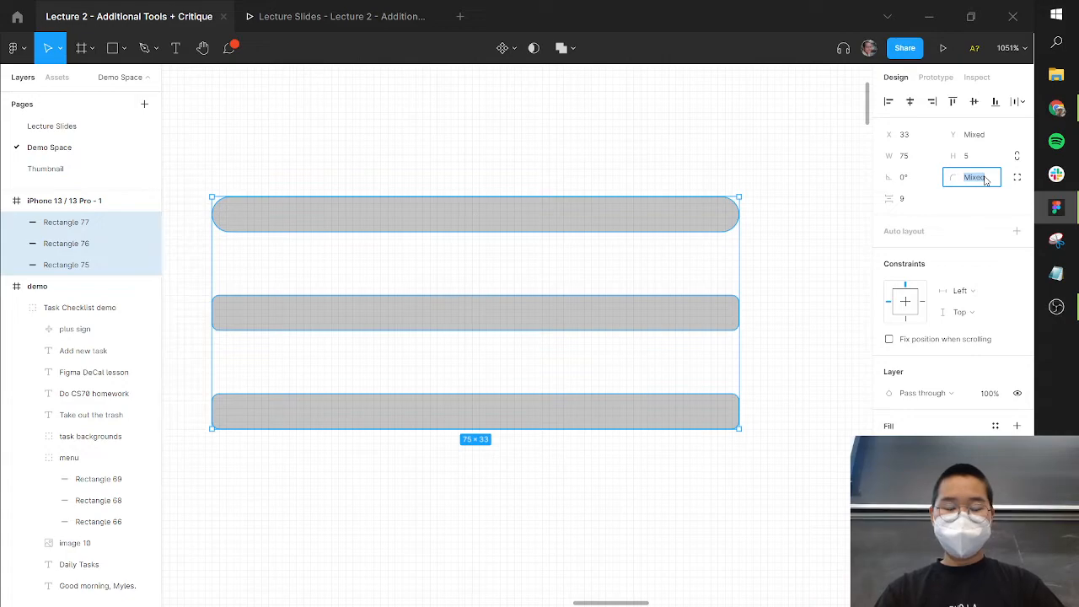
{"action": "type", "text": "5"}
{"action": "key", "text": "Return"}
Recolour the three iPhone-frame bars by sampling the coral fill #FF7262 from the demo frame's menu icon
{"action": "key", "text": "shift+1"}
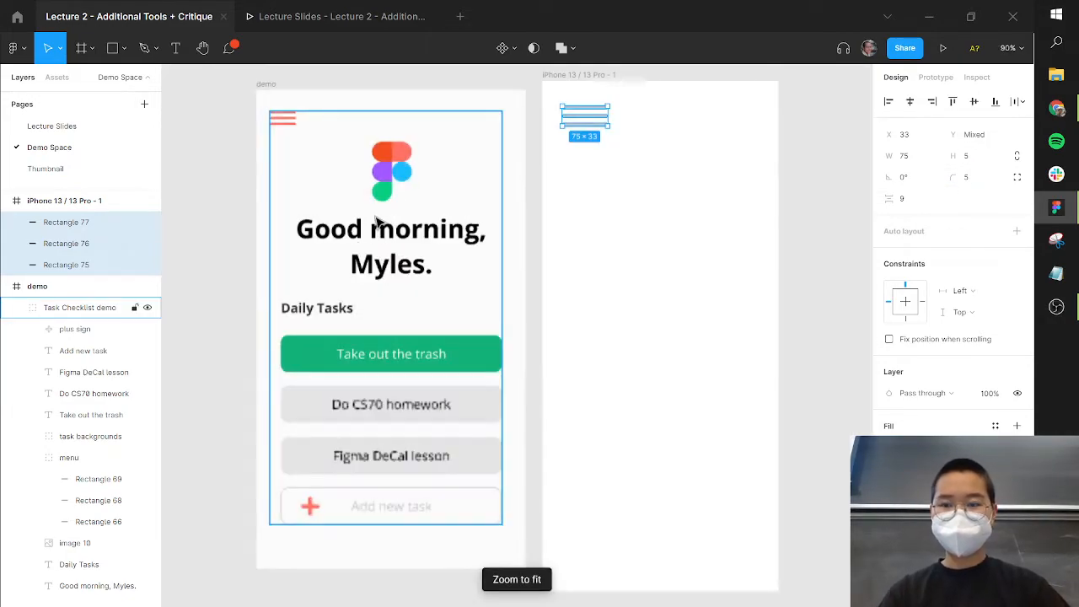
{"action": "left_click", "coordinate": [288, 129]}
{"action": "scroll", "coordinate": [292, 123], "scroll_direction": "up", "scroll_amount": 3}
{"action": "left_click_drag", "start_coordinate": [299, 145], "coordinate": [285, 276]}
{"action": "left_click", "coordinate": [273, 242], "text": "ctrl"}
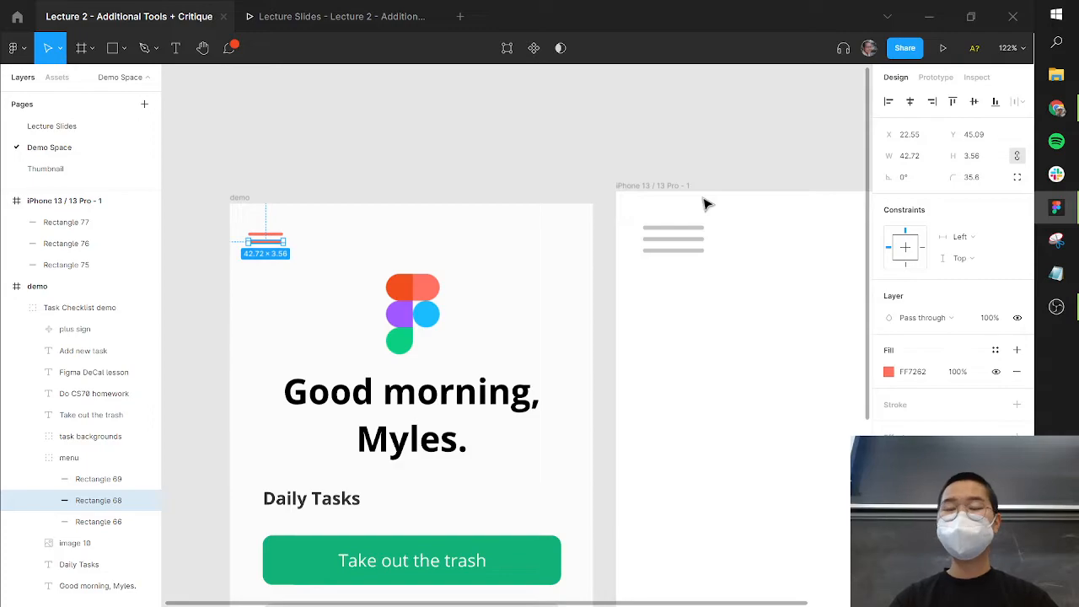
{"action": "left_click_drag", "start_coordinate": [717, 210], "coordinate": [674, 298]}
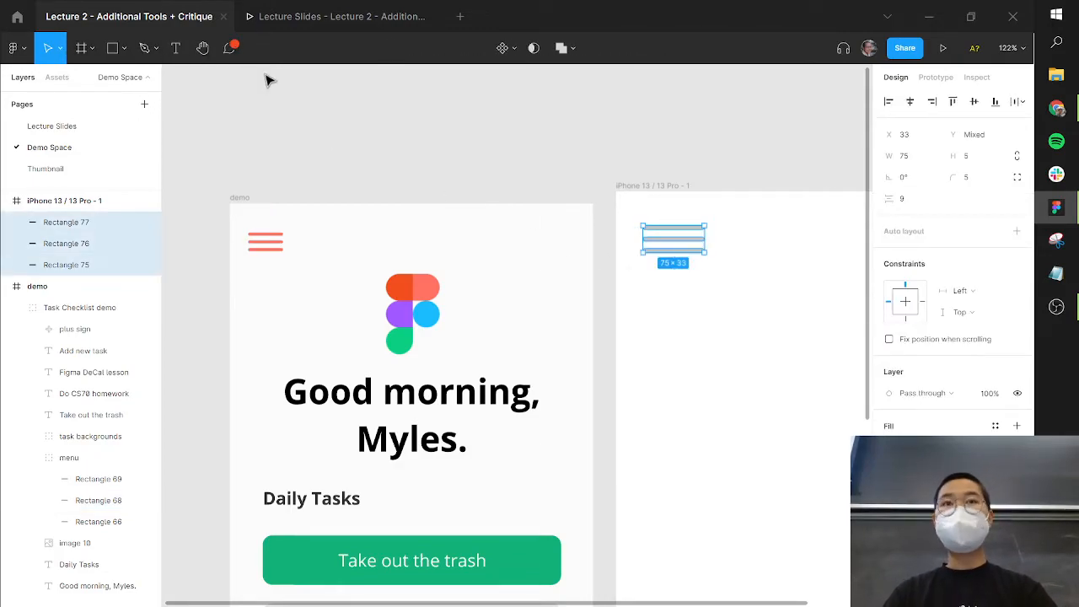
{"action": "key", "text": "i"}
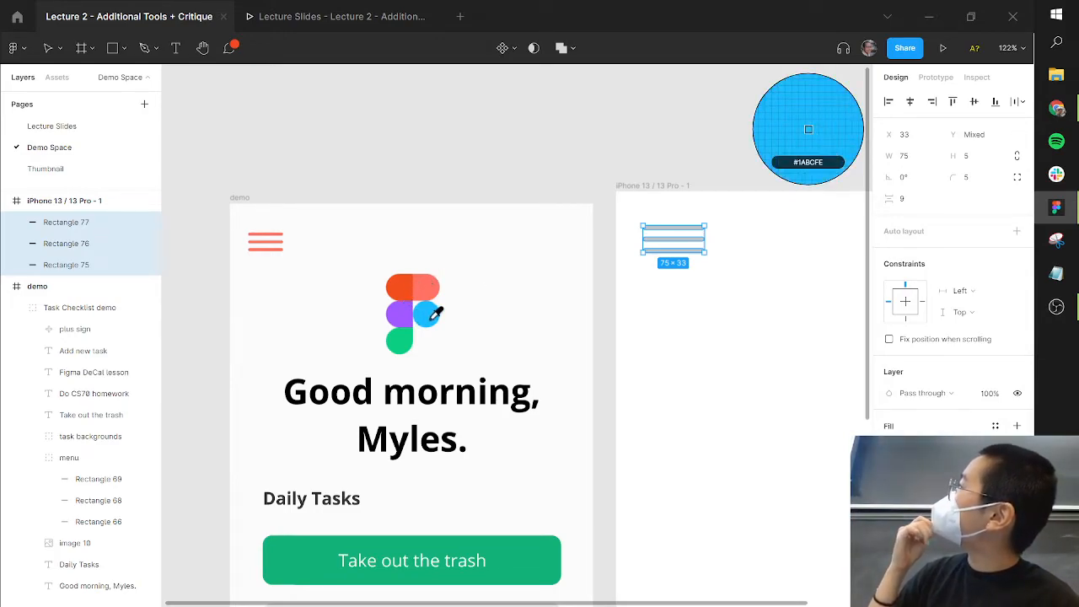
{"action": "scroll", "coordinate": [267, 227], "scroll_direction": "up", "scroll_amount": 5}
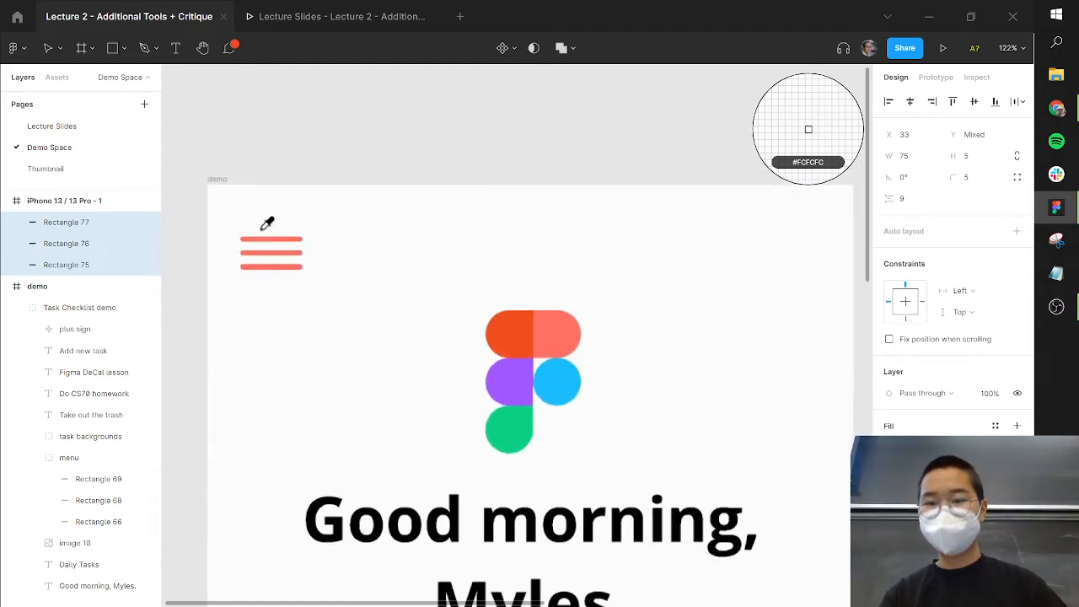
{"action": "left_click", "coordinate": [271, 245]}
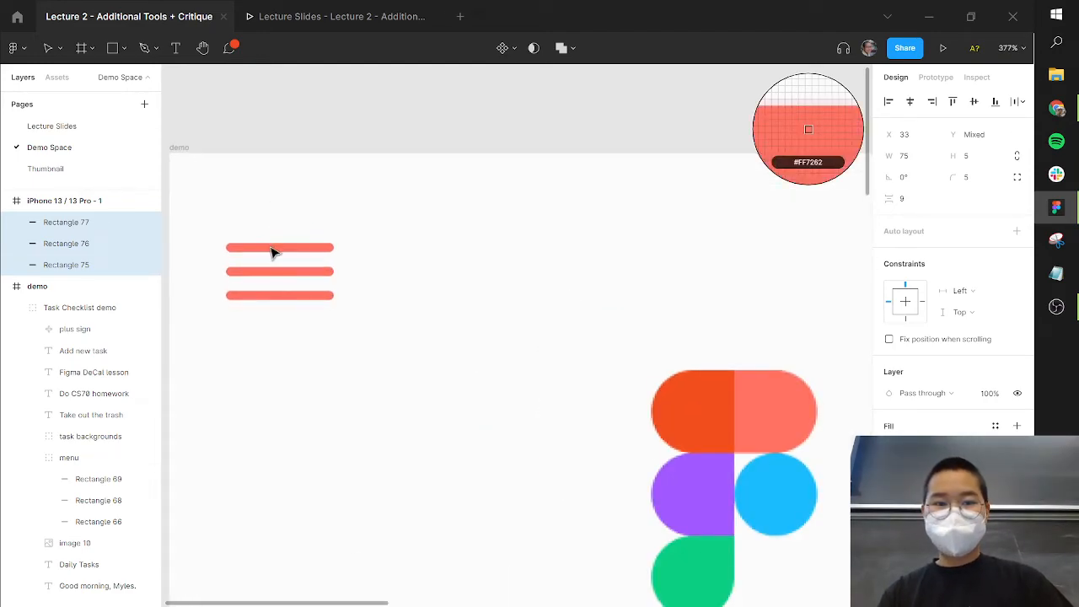
{"action": "scroll", "coordinate": [616, 226], "scroll_direction": "down", "scroll_amount": 8}
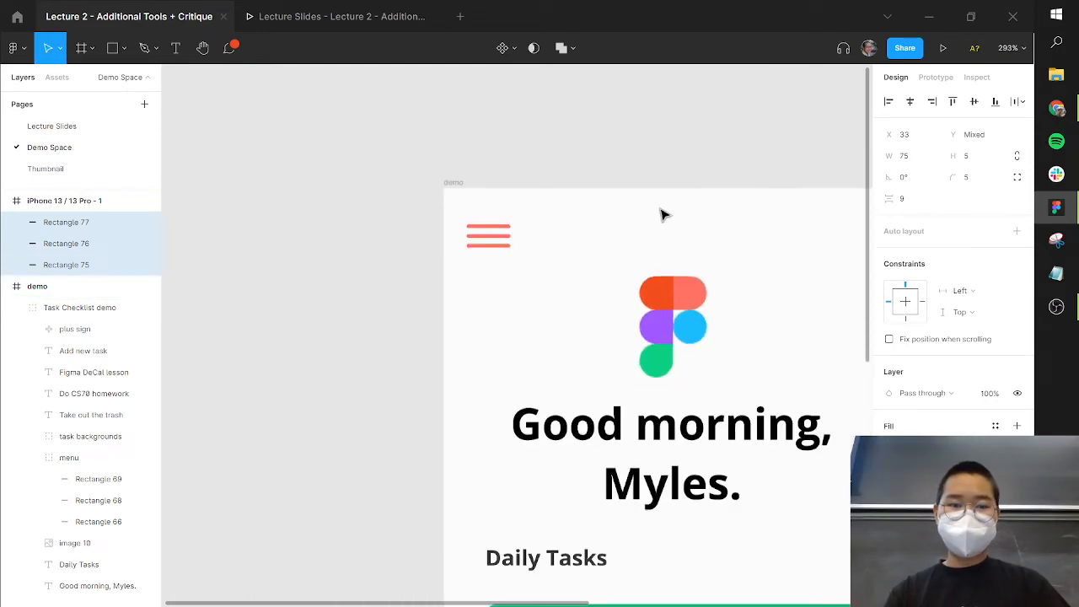
{"action": "left_click_drag", "start_coordinate": [663, 212], "coordinate": [358, 219]}
{"action": "left_click", "coordinate": [575, 386]}
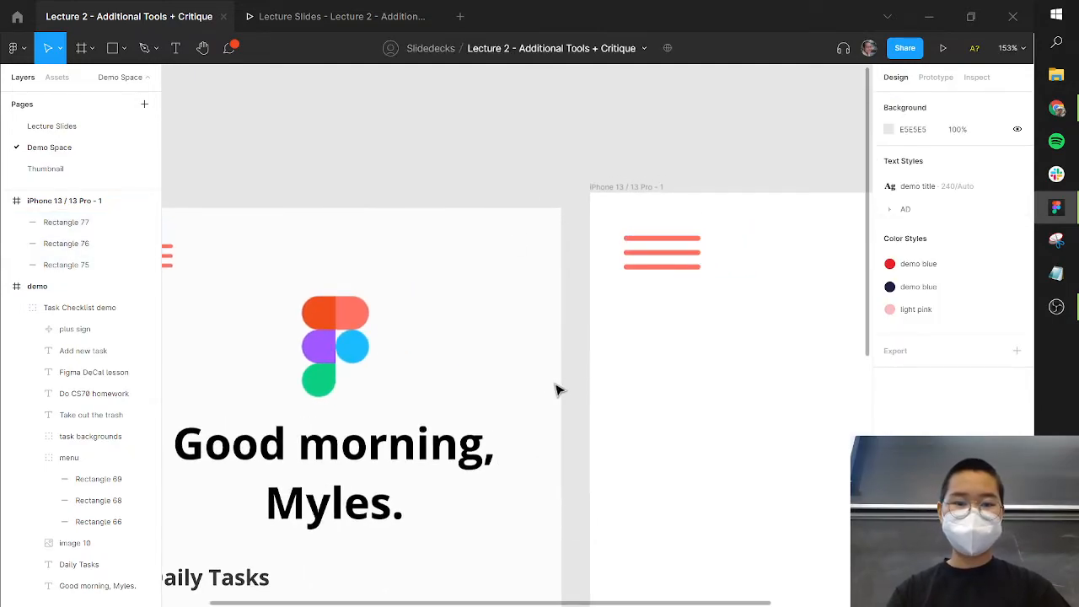
Try placing the three iPhone-frame bars at X 22 with a width of 42, and undo both changes
{"action": "left_click_drag", "start_coordinate": [543, 358], "coordinate": [652, 345]}
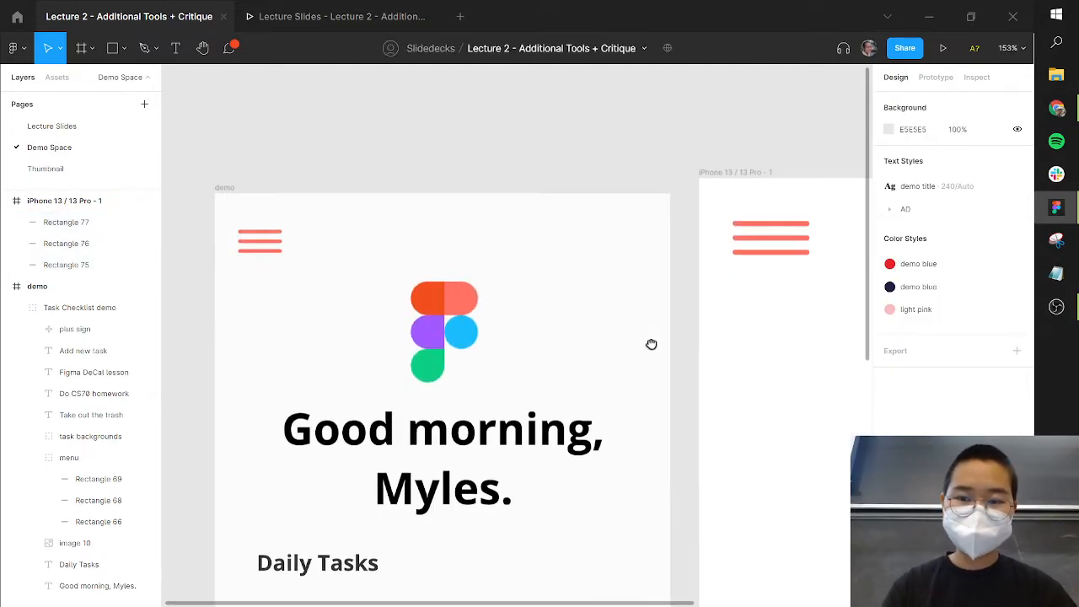
{"action": "left_click", "coordinate": [248, 252]}
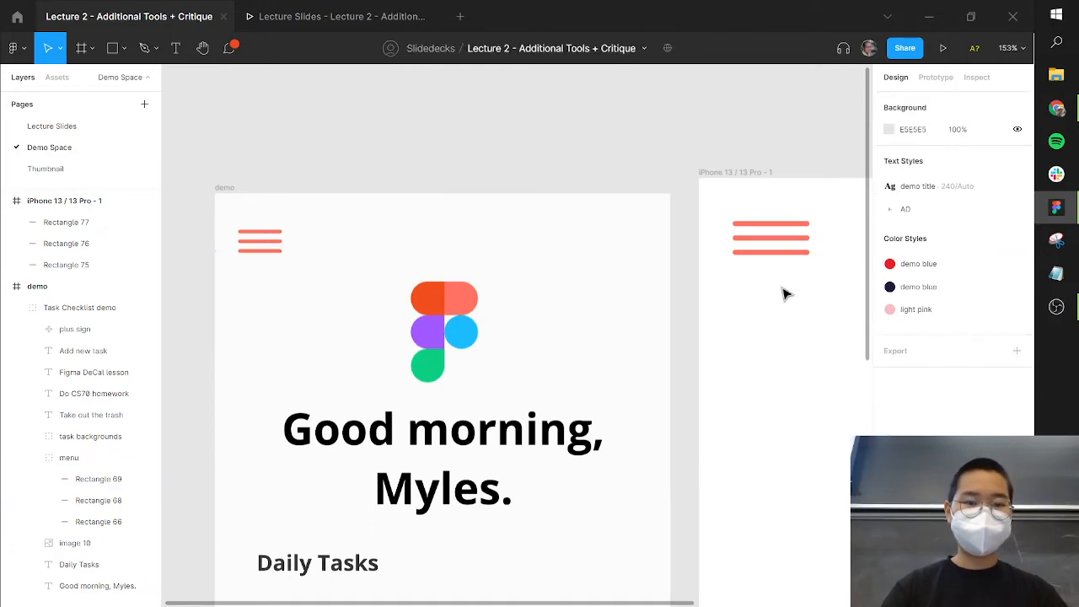
{"action": "left_click_drag", "start_coordinate": [781, 289], "coordinate": [801, 208]}
{"action": "left_click", "coordinate": [911, 141]}
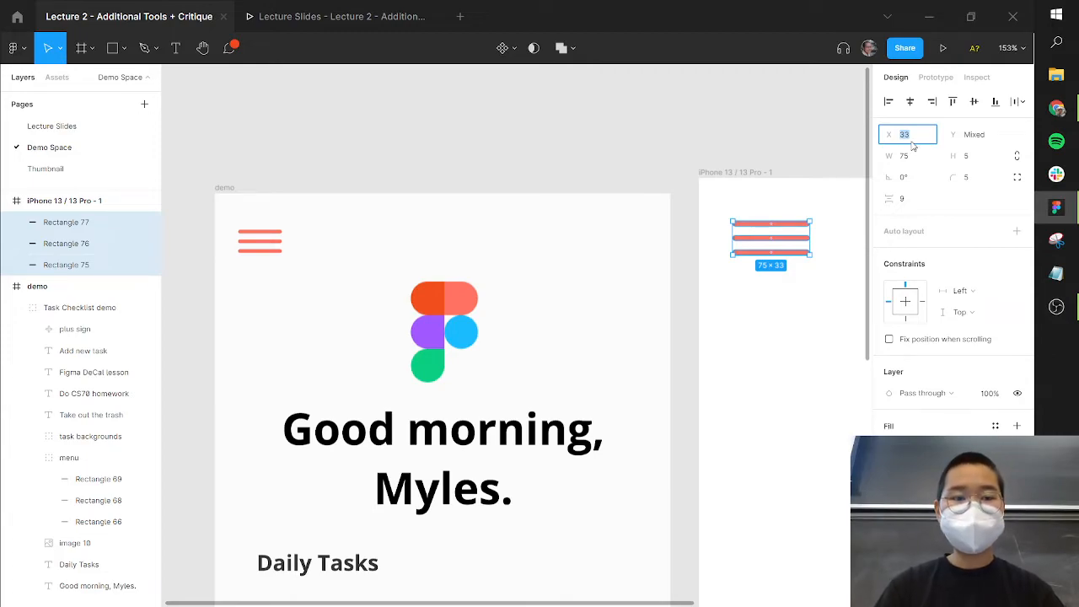
{"action": "type", "text": "22"}
{"action": "left_click", "coordinate": [917, 157]}
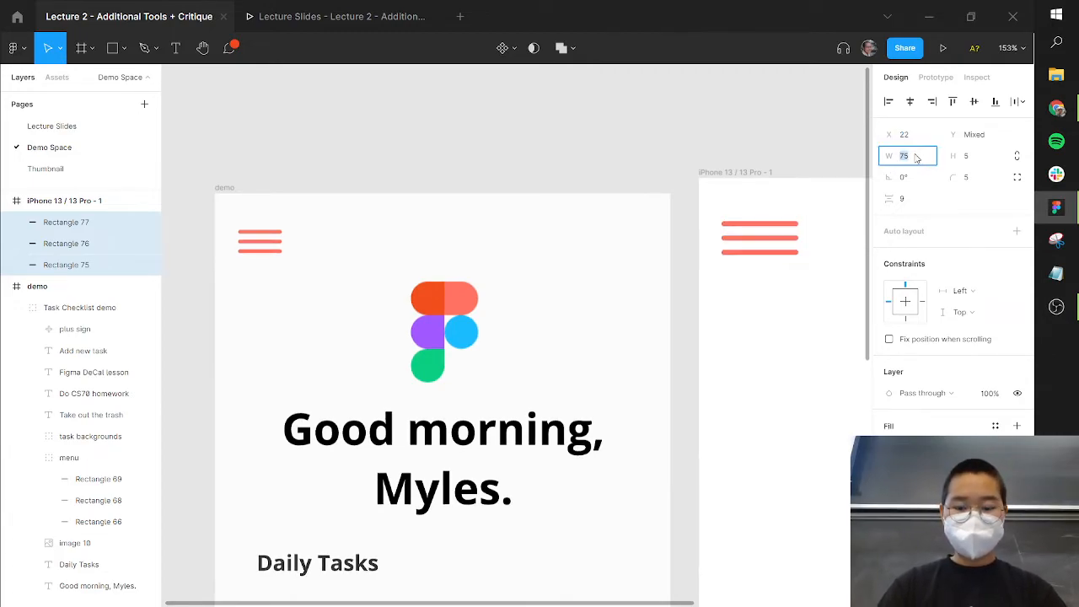
{"action": "type", "text": "42"}
{"action": "key", "text": "Return"}
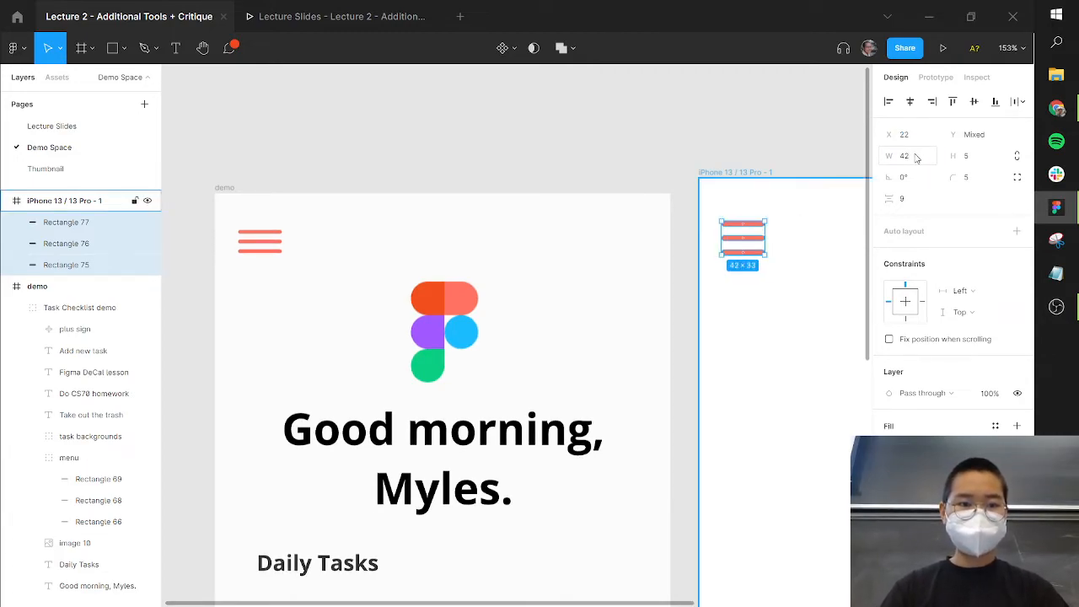
{"action": "key", "text": "ctrl+z"}
{"action": "key", "text": "ctrl+z"}
Resize the three iPhone-frame bars to a width of 42 and a height of 4, following the demo's middle bar
{"action": "left_click", "coordinate": [257, 277]}
{"action": "left_click", "coordinate": [257, 277]}
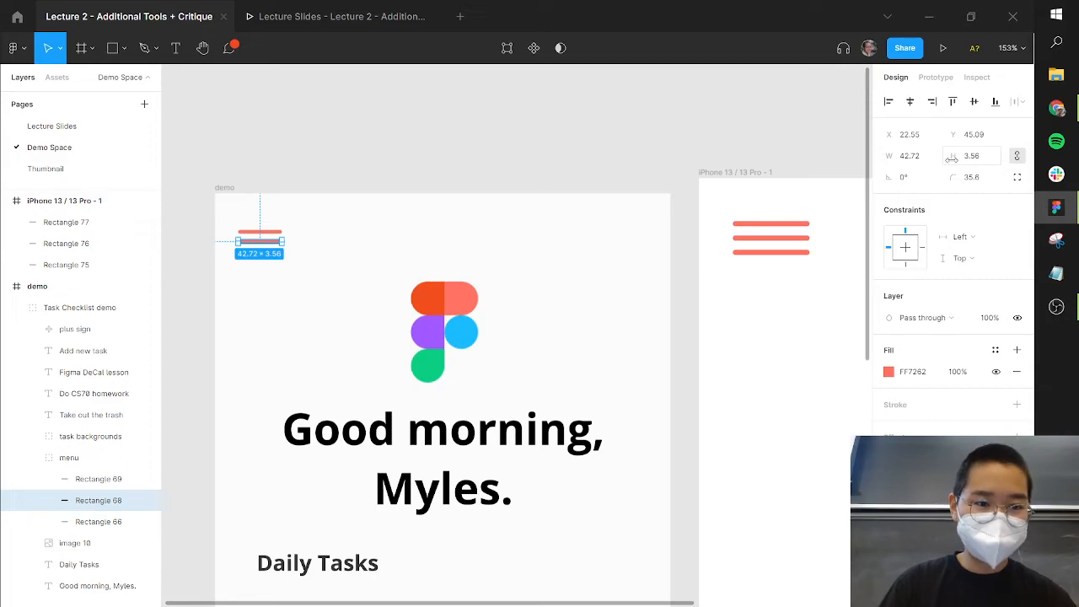
{"action": "left_click", "coordinate": [803, 207]}
{"action": "left_click_drag", "start_coordinate": [773, 277], "coordinate": [868, 193]}
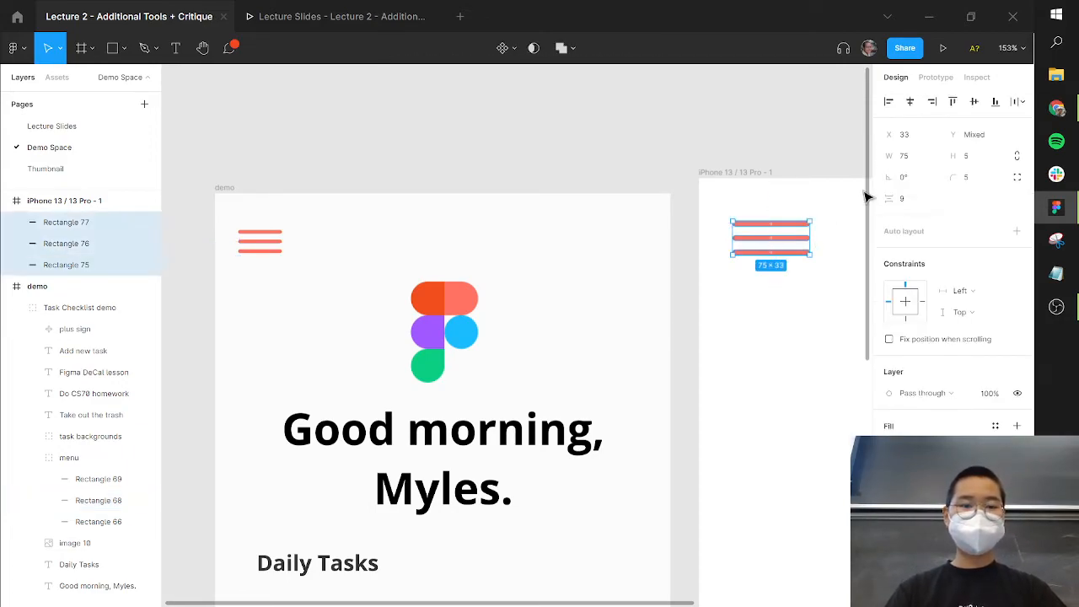
{"action": "left_click", "coordinate": [915, 164]}
{"action": "type", "text": "42"}
{"action": "left_click", "coordinate": [972, 158]}
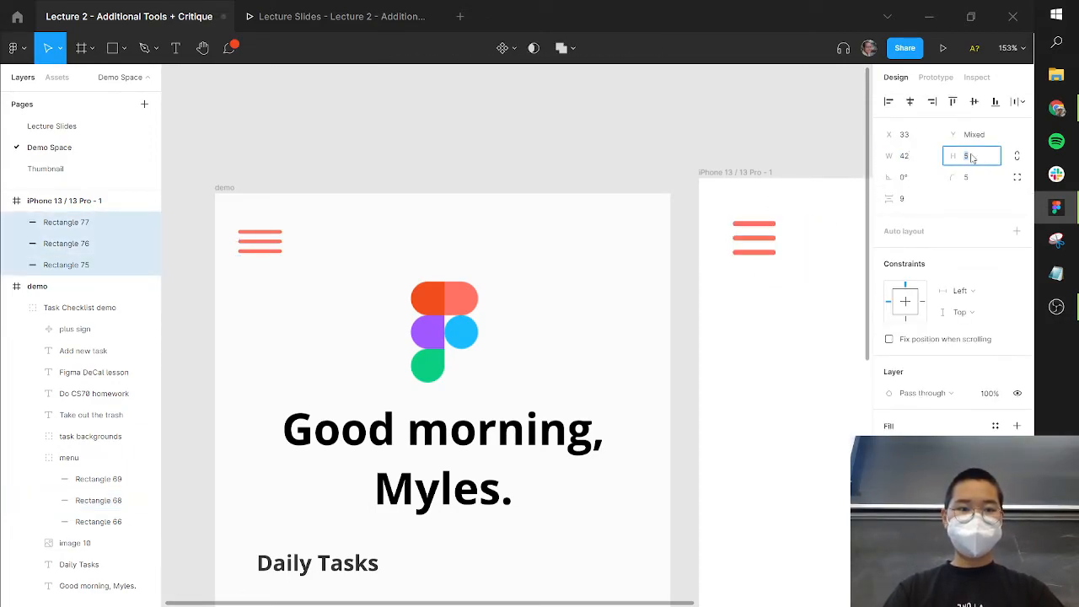
{"action": "type", "text": "4"}
{"action": "left_click", "coordinate": [796, 149]}
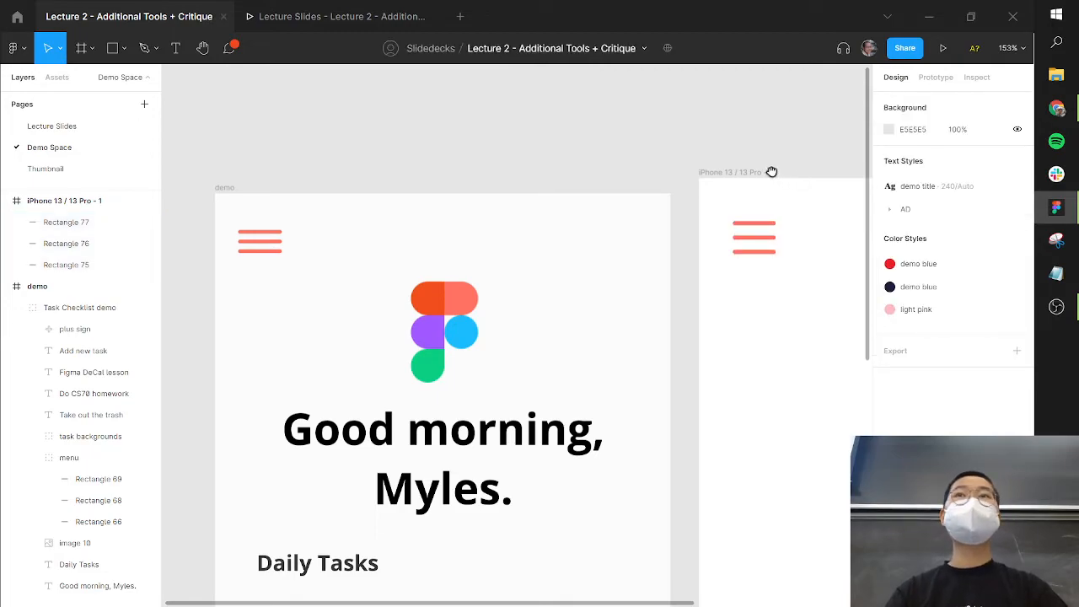
Tighten the vertical gaps between the three bars to about 4 directly on the canvas
{"action": "left_click_drag", "start_coordinate": [772, 172], "coordinate": [636, 253]}
{"action": "scroll", "coordinate": [673, 209], "scroll_direction": "up", "scroll_amount": 2}
{"action": "scroll", "coordinate": [673, 209], "scroll_direction": "up", "scroll_amount": 10}
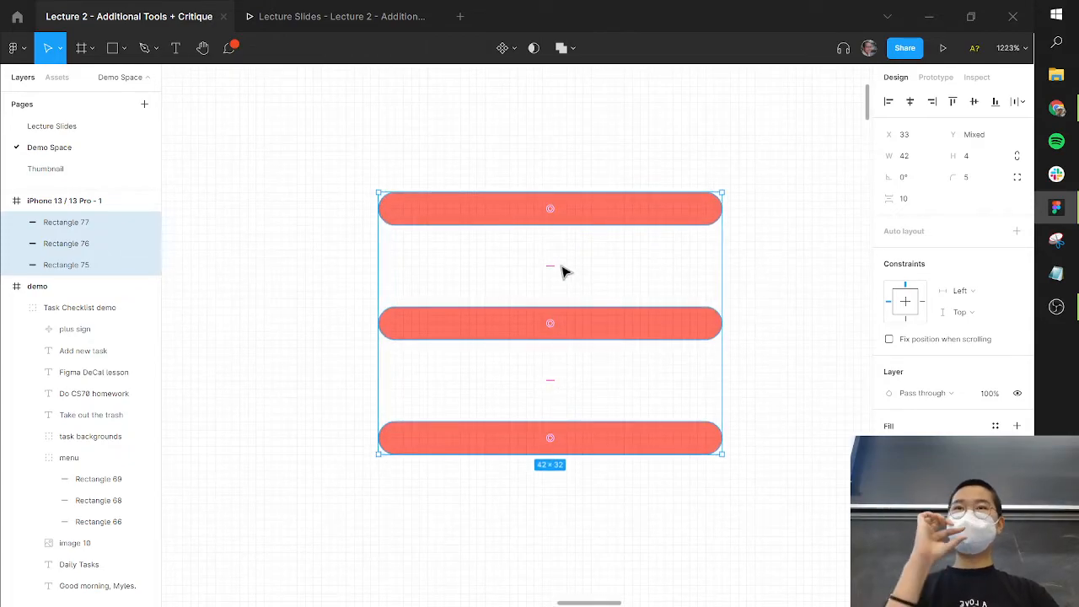
{"action": "mouse_move", "coordinate": [549, 267]}
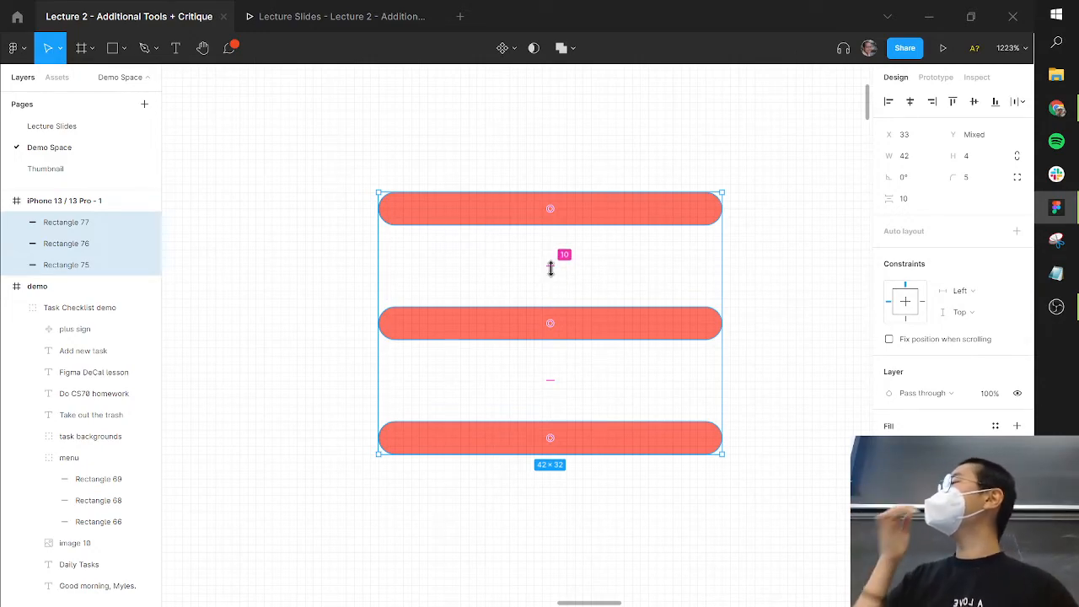
{"action": "left_click_drag", "start_coordinate": [552, 265], "coordinate": [567, 227]}
Set the spacing between the three bars to 8 and move them slightly up and left to about X 29, Y 36
{"action": "key", "text": "shift+1"}
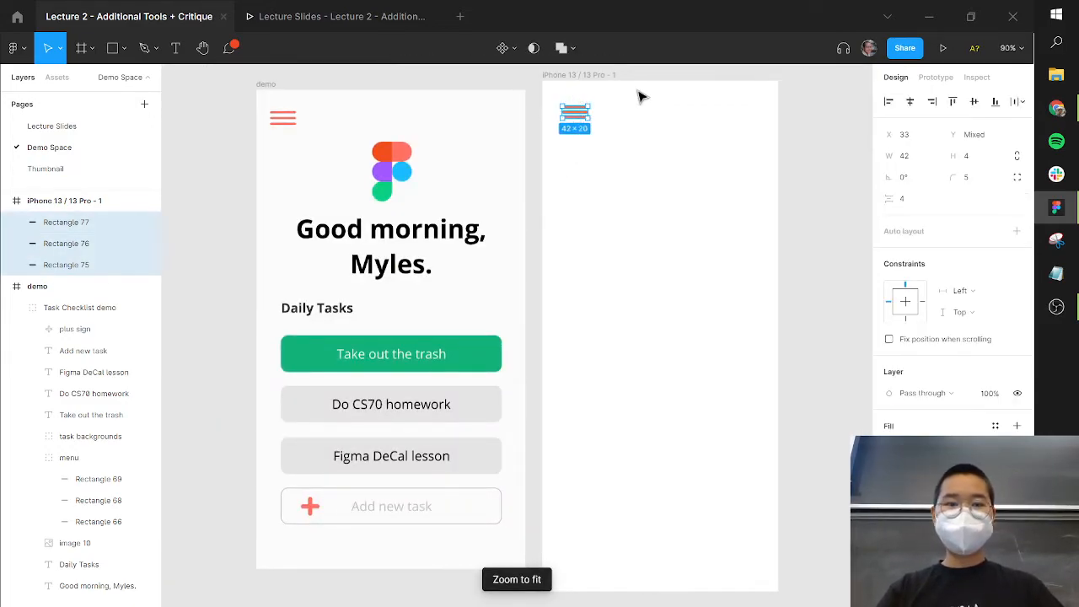
{"action": "left_click", "coordinate": [926, 202]}
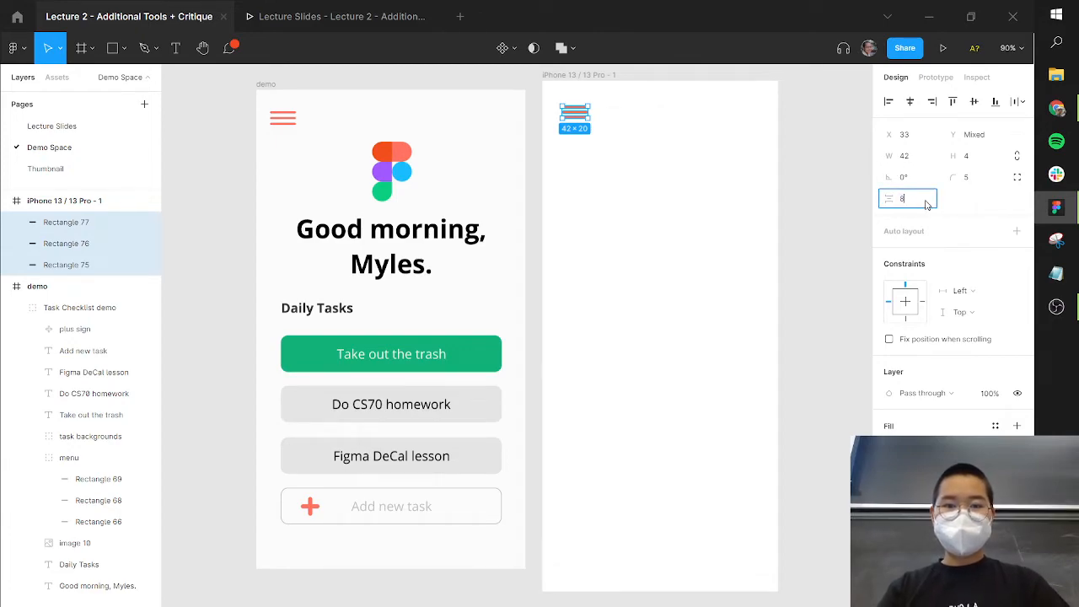
{"action": "key", "text": "Return"}
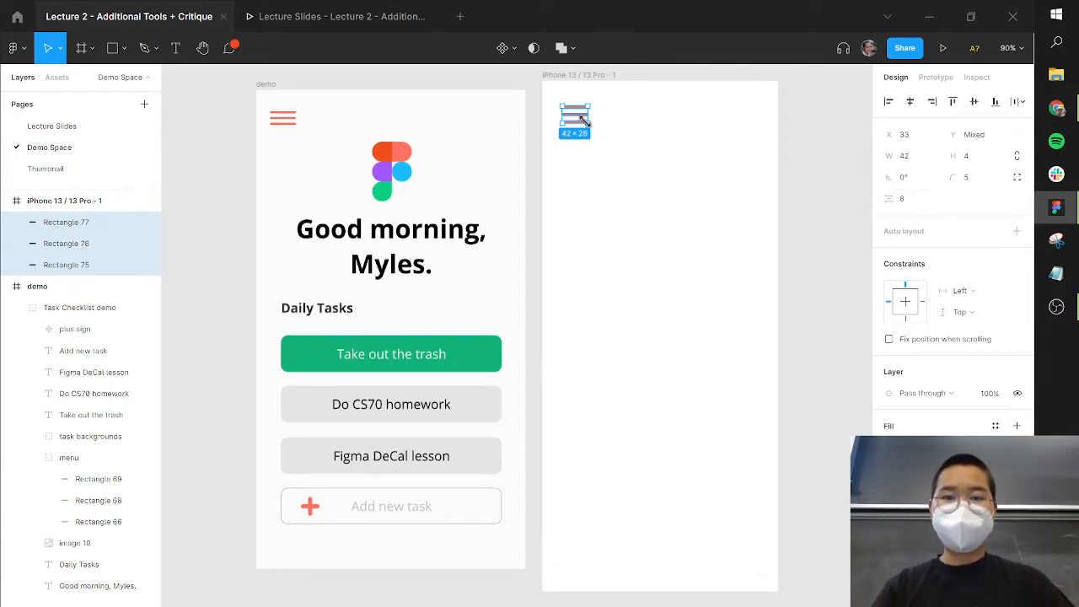
{"action": "left_click_drag", "start_coordinate": [583, 124], "coordinate": [576, 114]}
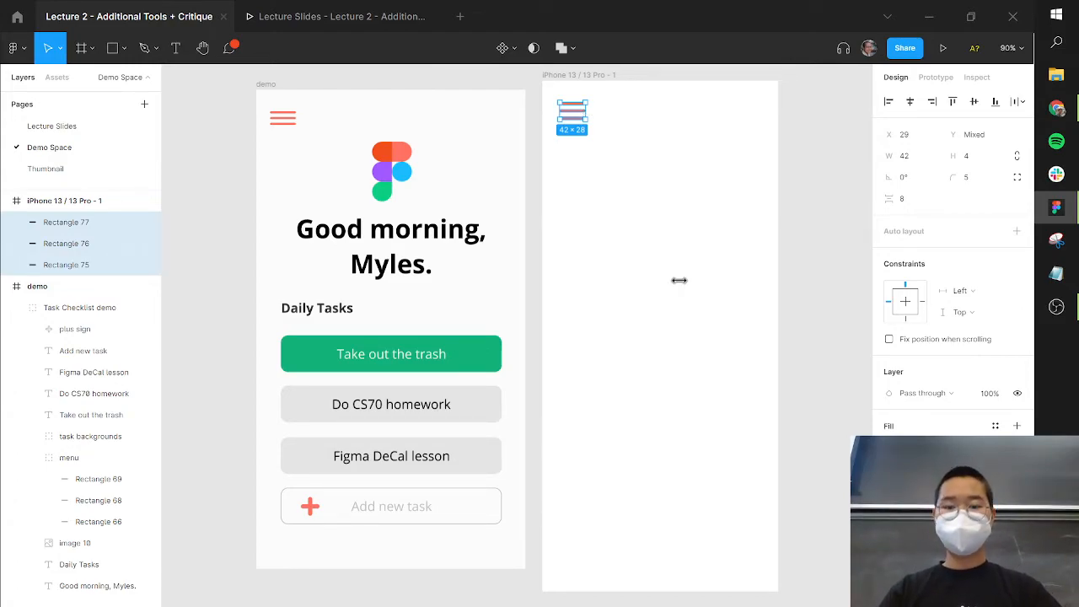
Group the three bars in the iPhone frame and name the group "hamburger menu"
{"action": "key", "text": "ctrl+g"}
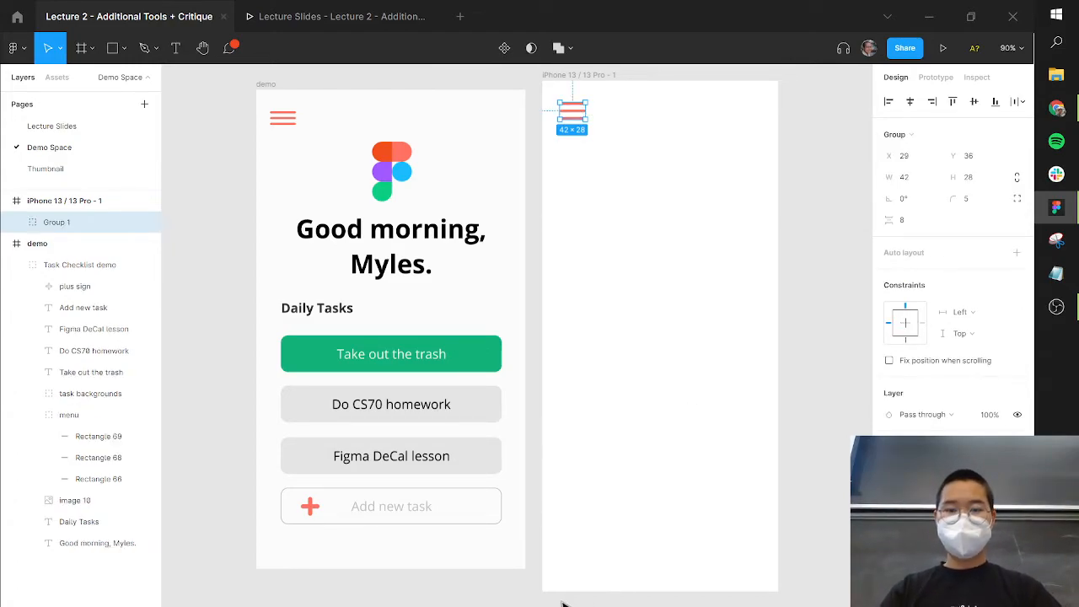
{"action": "right_click", "coordinate": [48, 220]}
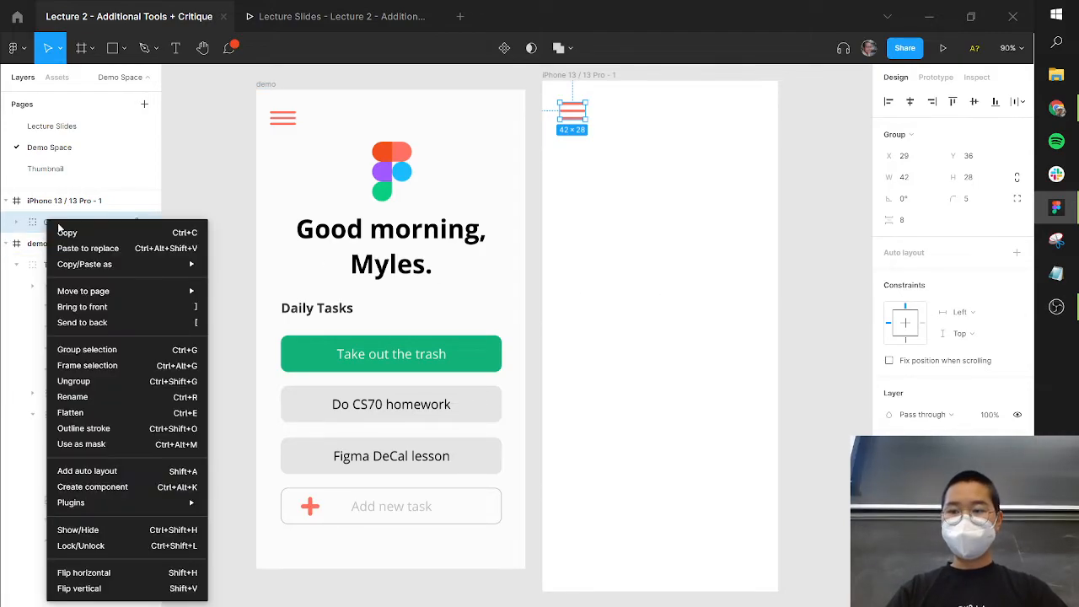
{"action": "left_click", "coordinate": [72, 397]}
{"action": "type", "text": "hamburger menu"}
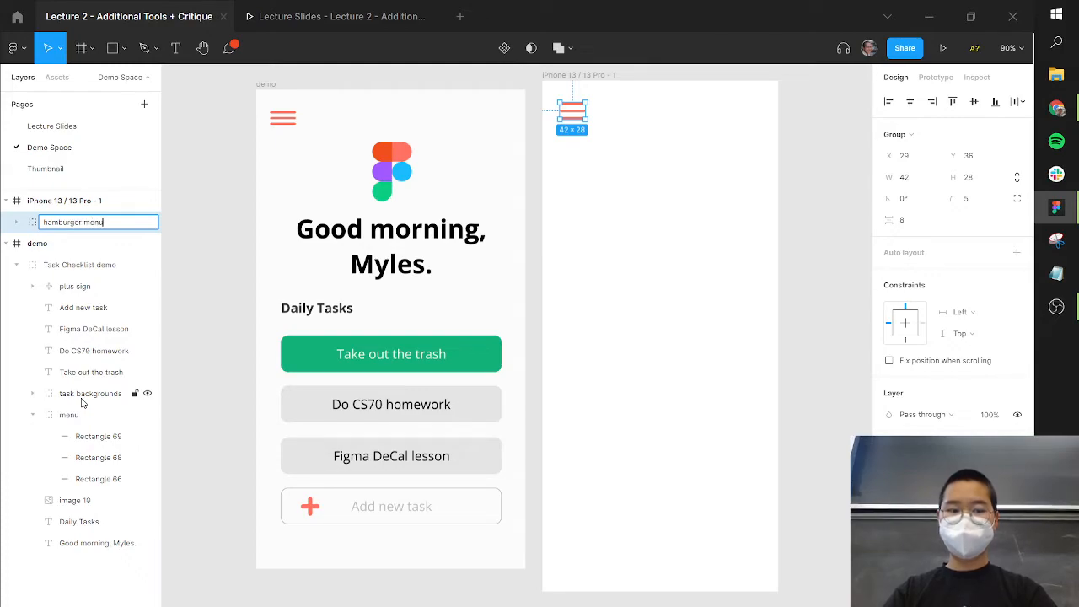
{"action": "key", "text": "Return"}
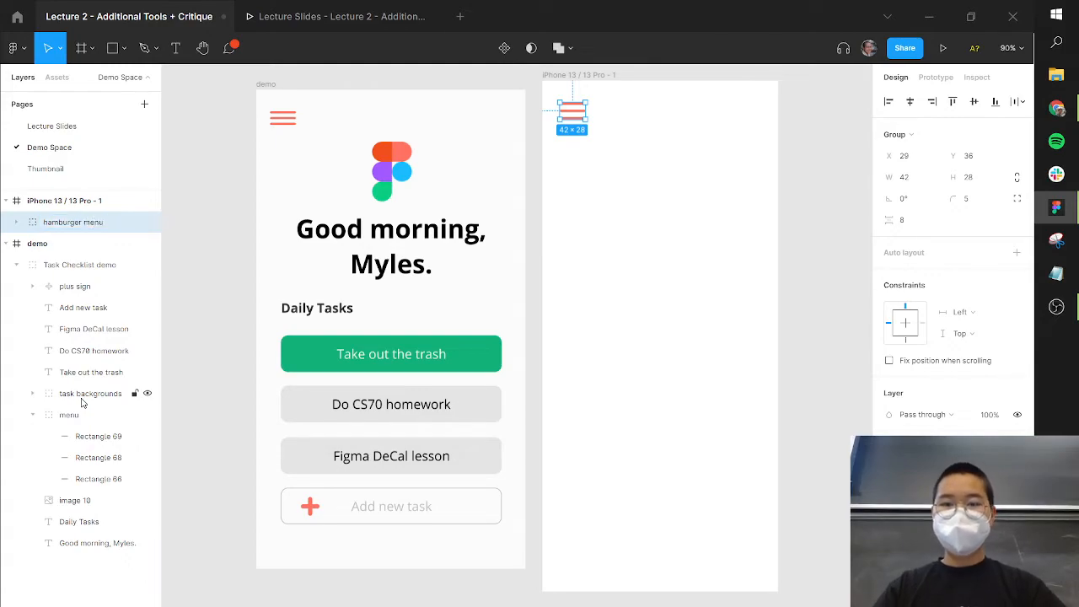
Copy the Figma logo image from the demo into the iPhone frame, centred horizontally below the hamburger menu's level
{"action": "left_click", "coordinate": [548, 203]}
{"action": "left_click", "coordinate": [383, 173]}
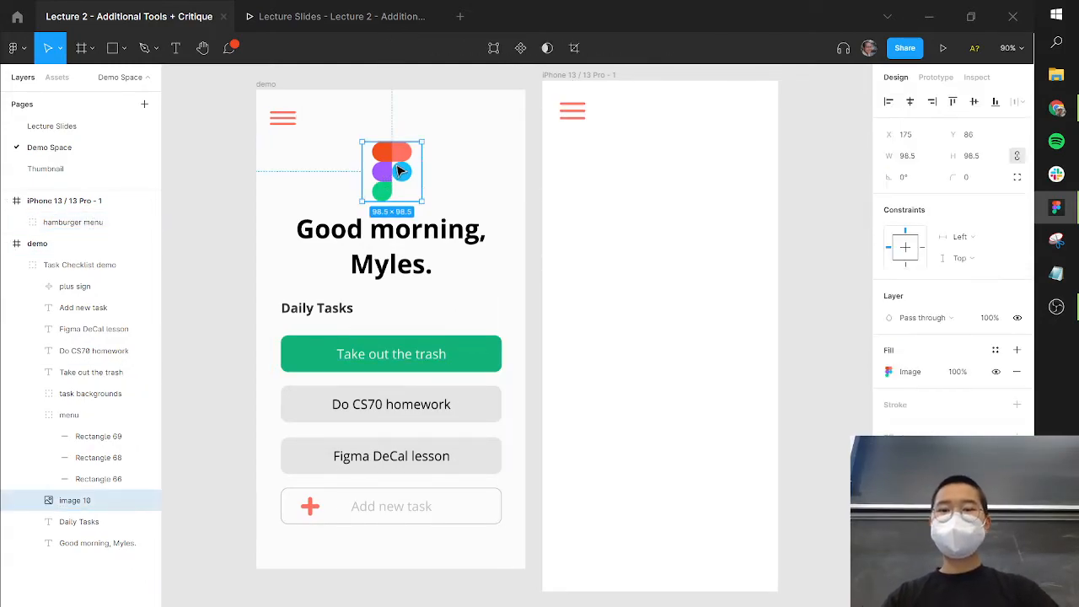
{"action": "left_click", "coordinate": [741, 142]}
{"action": "left_click", "coordinate": [583, 75]}
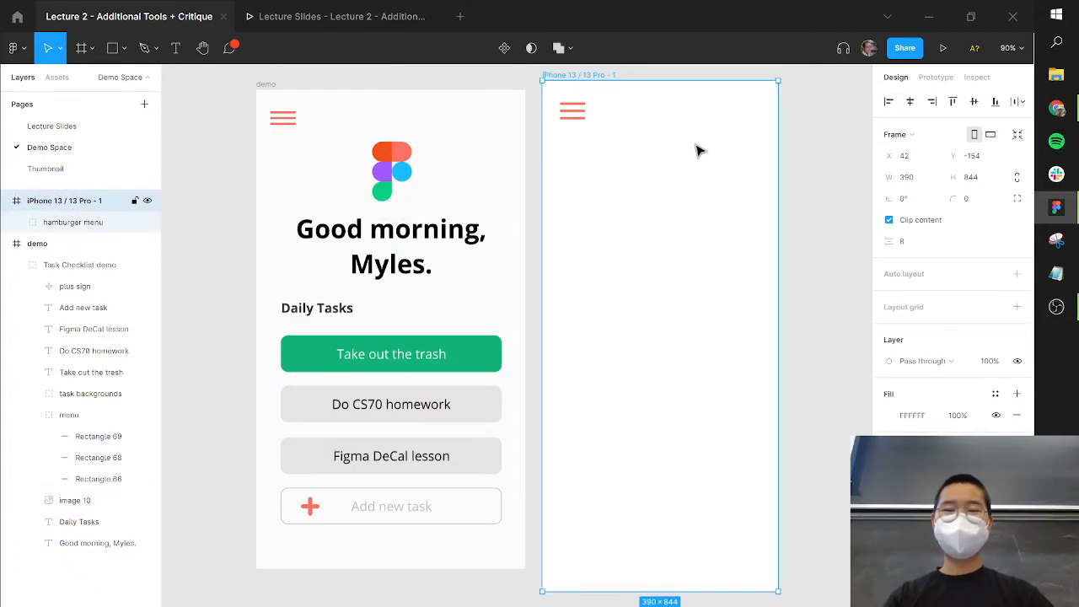
{"action": "key", "text": "ctrl+v"}
{"action": "left_click_drag", "start_coordinate": [667, 145], "coordinate": [662, 177]}
{"action": "left_click", "coordinate": [698, 205]}
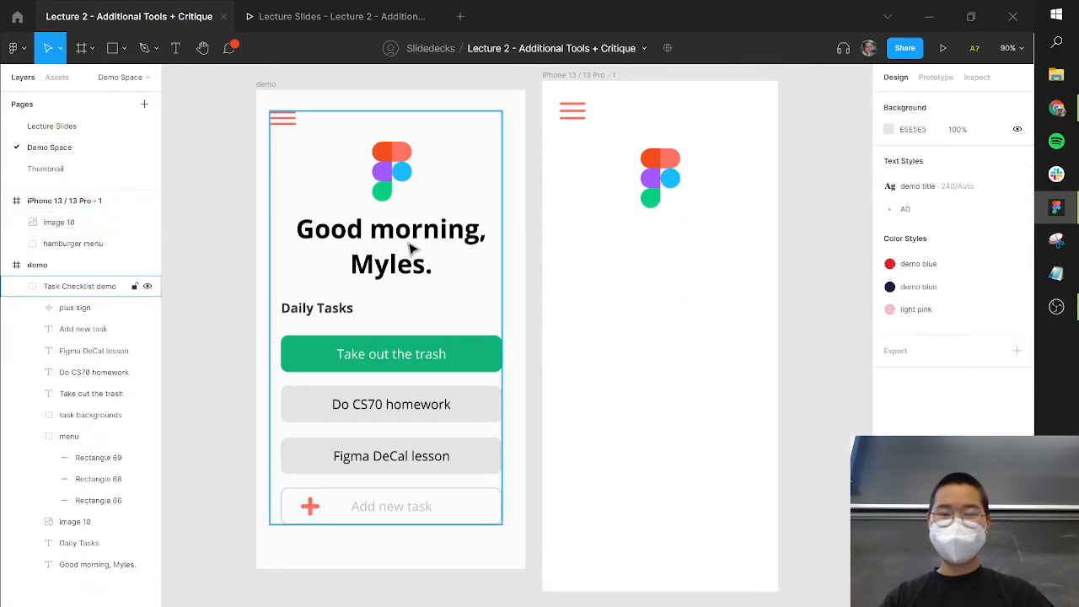
Add placeholder heading text "jgakljsdopsk" below the logo in the iPhone frame, using the demo heading's Open Sans Bold 42.72 style
{"action": "left_click", "coordinate": [413, 246]}
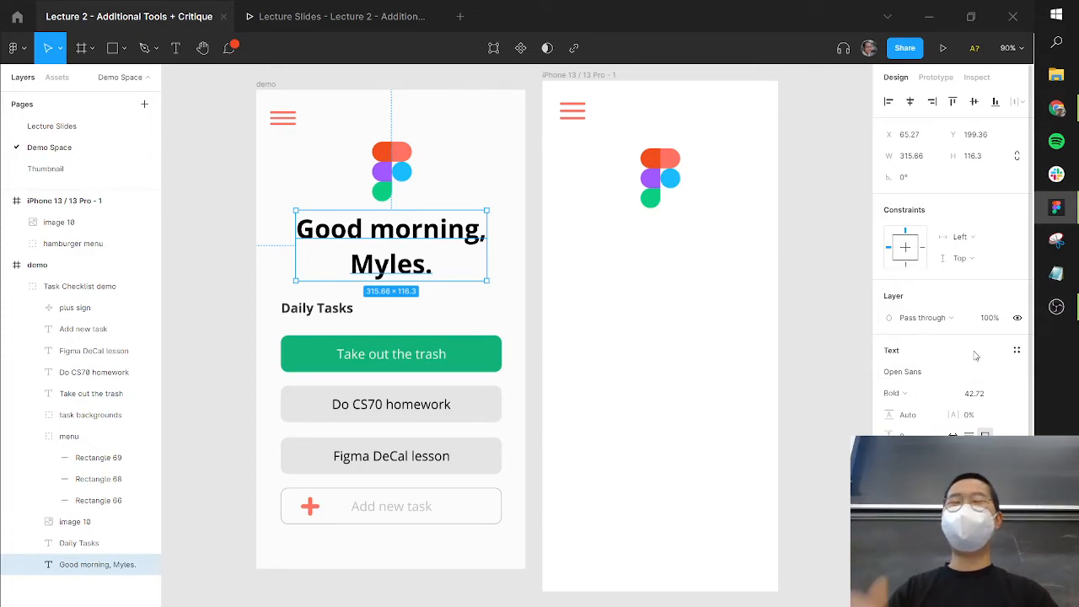
{"action": "left_click", "coordinate": [623, 243]}
{"action": "key", "text": "t"}
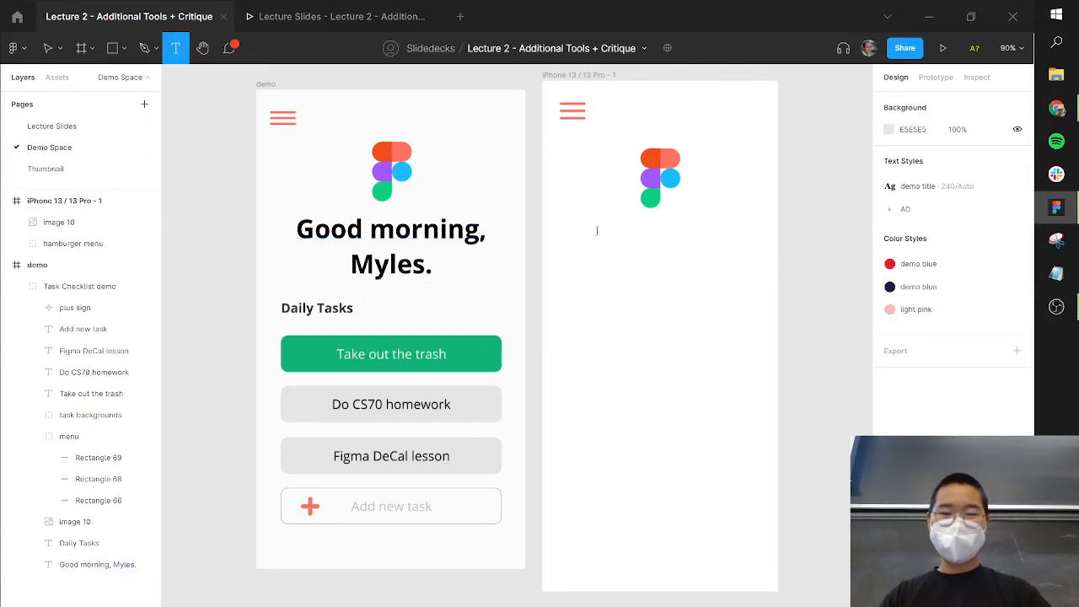
{"action": "left_click", "coordinate": [597, 230]}
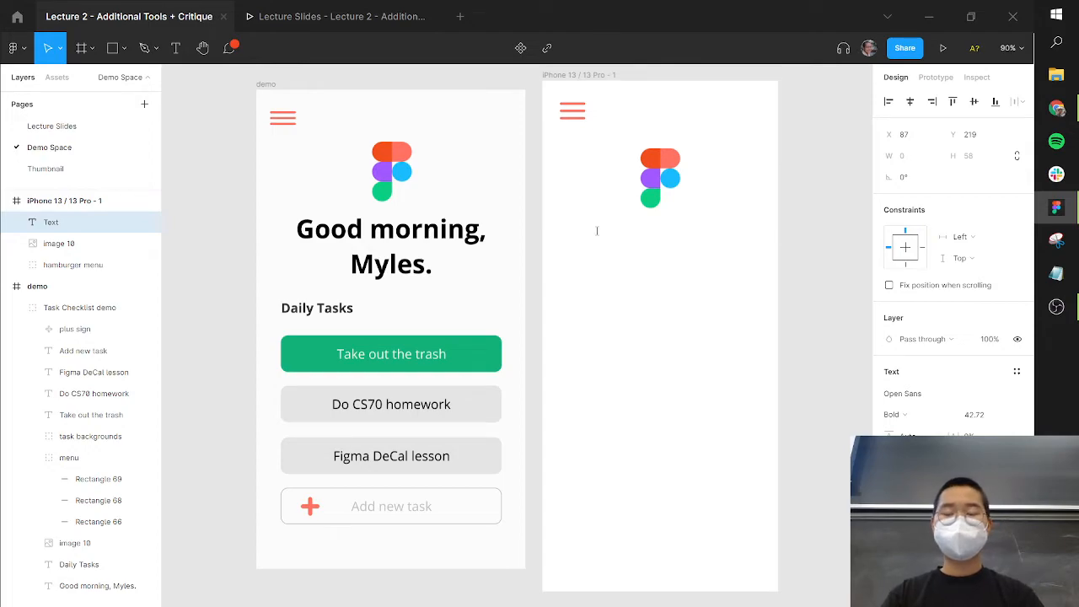
{"action": "type", "text": "jgakljsdopsk"}
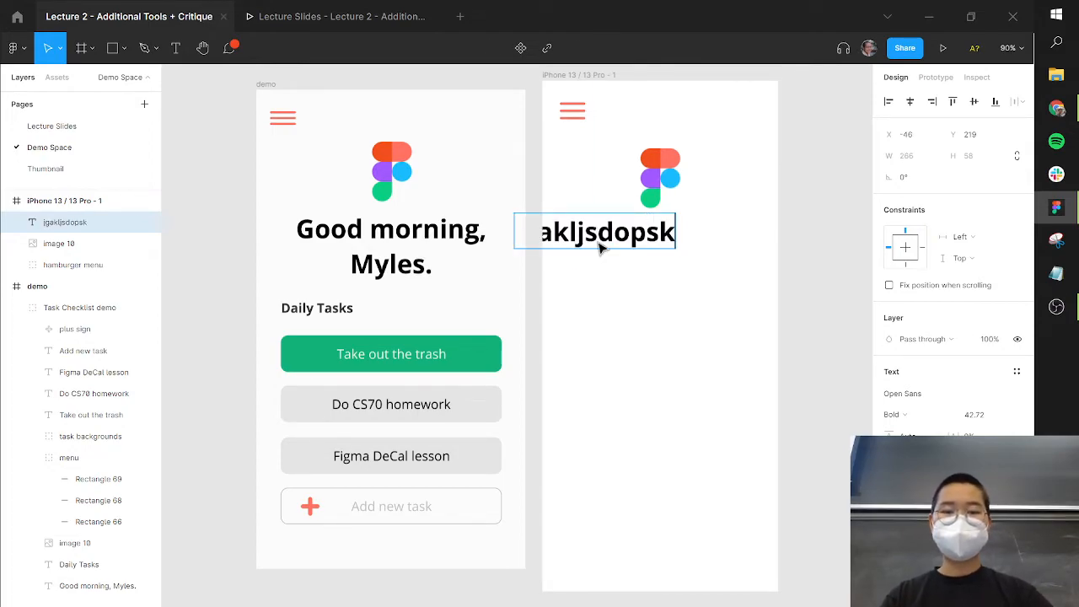
{"action": "key", "text": "Escape"}
{"action": "key", "text": "Escape"}
Add placeholder text "sadjklgjopwfdsk" below the heading, using the Open Sans Regular 21.36 style of the demo's "Take out the trash" label
{"action": "left_click", "coordinate": [424, 363]}
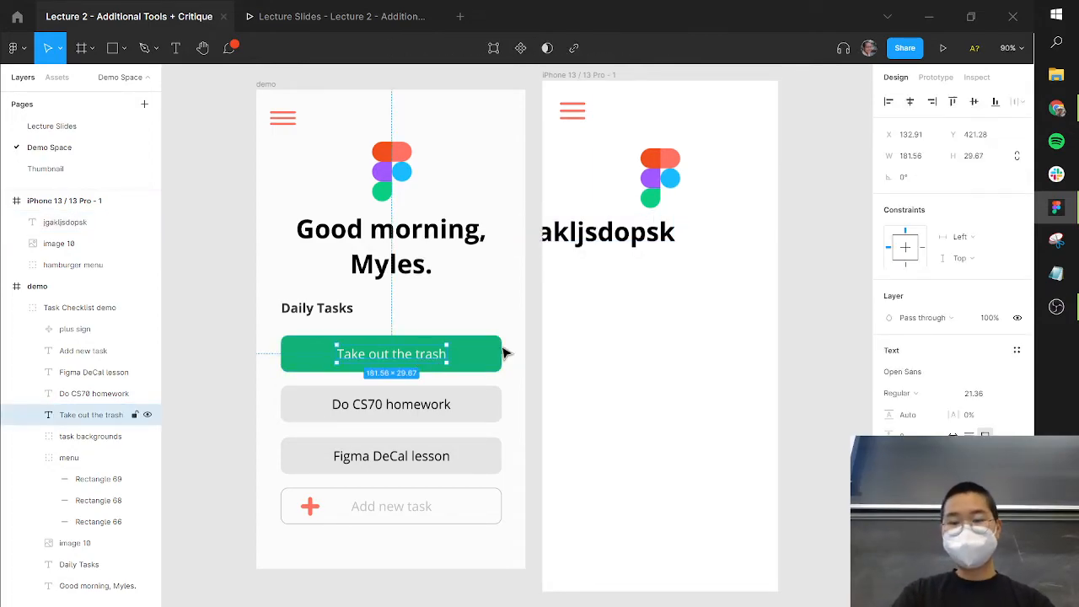
{"action": "key", "text": "t"}
{"action": "left_click", "coordinate": [615, 315]}
{"action": "type", "text": "sadjklgjopwfdsk"}
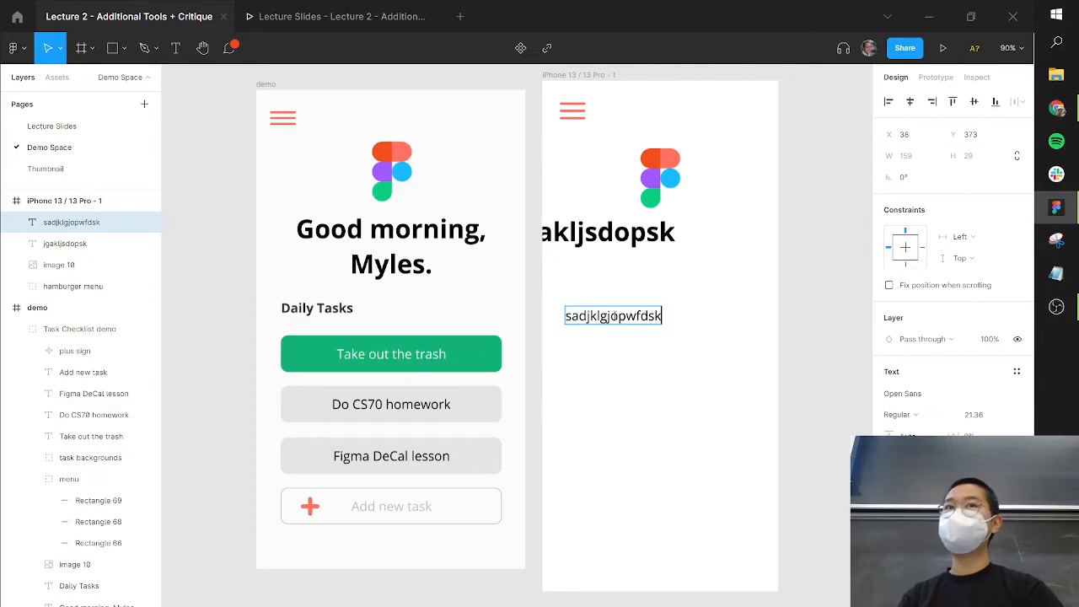
{"action": "key", "text": "Escape"}
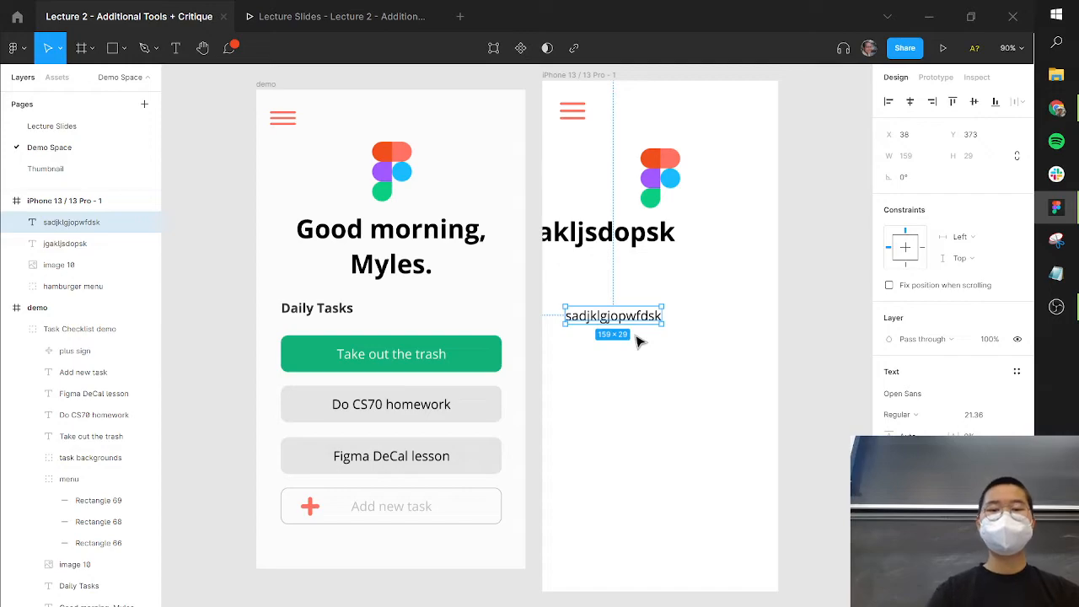
Replace the placeholder heading with "Good evening," followed by a first name and a period
{"action": "key", "text": "Return"}
{"action": "double_click", "coordinate": [620, 234]}
{"action": "type", "text": "Goo"}
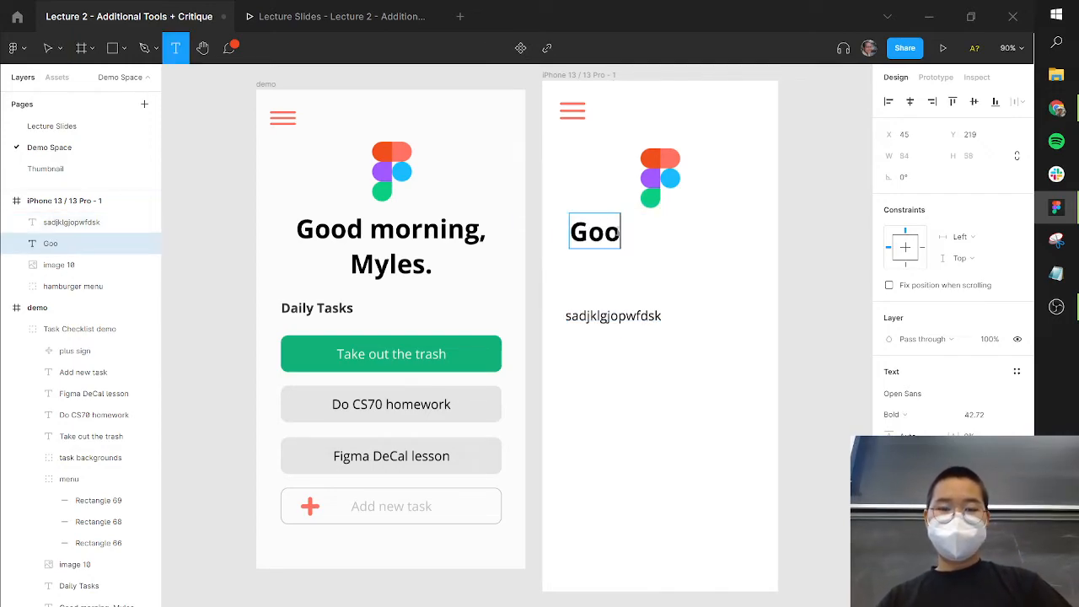
{"action": "type", "text": "d monring"}
{"action": "key", "text": "BackSpace"}
{"action": "key", "text": "BackSpace"}
{"action": "key", "text": "BackSpace"}
{"action": "key", "text": "BackSpace"}
{"action": "key", "text": "BackSpace"}
{"action": "key", "text": "BackSpace"}
{"action": "key", "text": "BackSpace"}
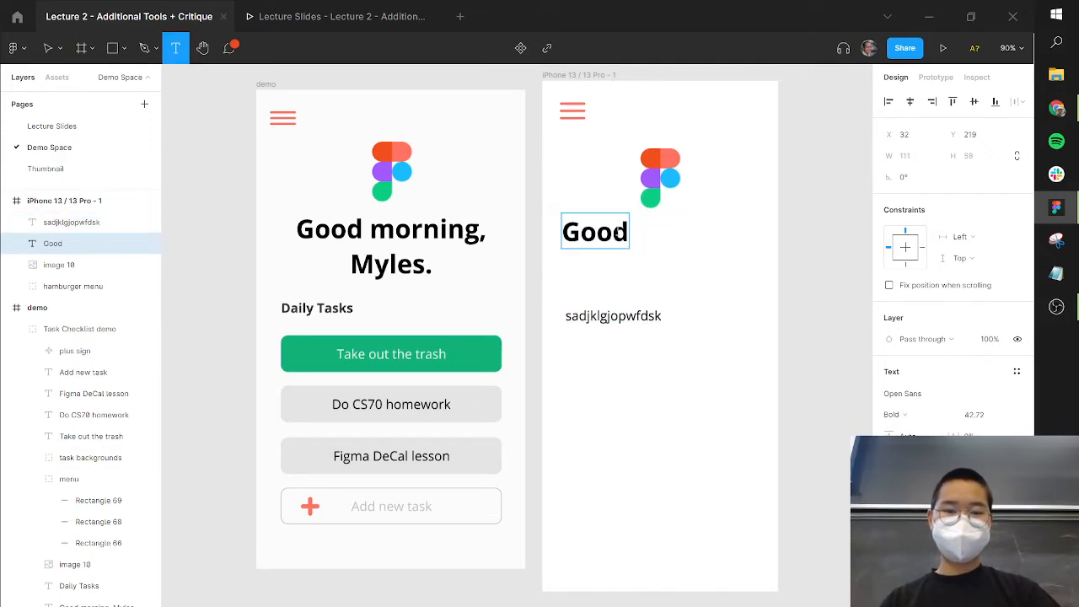
{"action": "type", "text": "evening, Ac"}
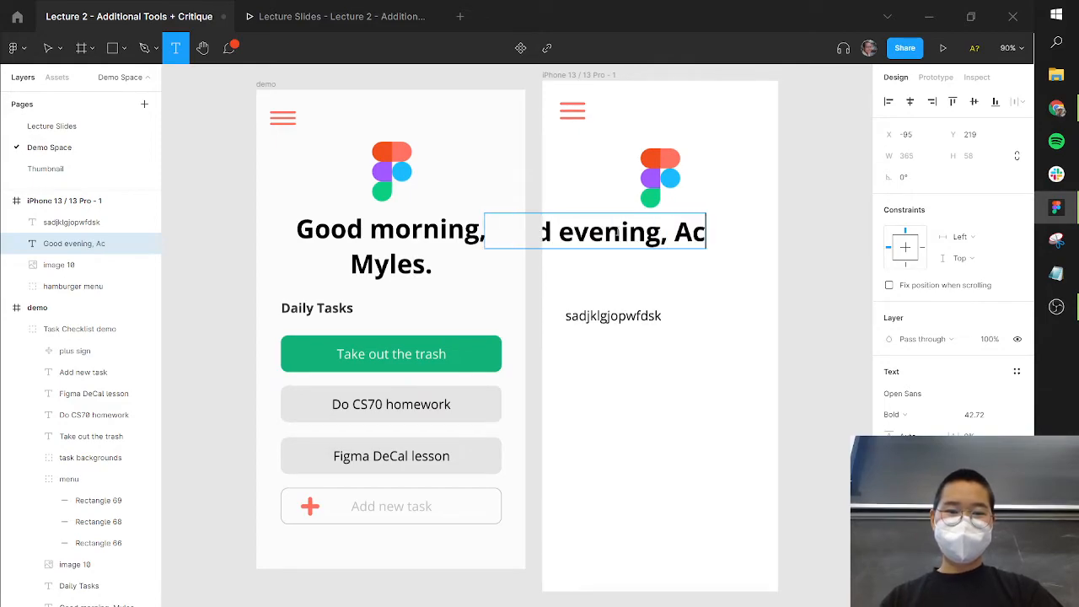
{"action": "type", "text": "e."}
{"action": "key", "text": "Escape"}
Move the greeting under the logo and narrow its text box to about 341 wide so it wraps onto two lines
{"action": "left_click_drag", "start_coordinate": [617, 236], "coordinate": [684, 242]}
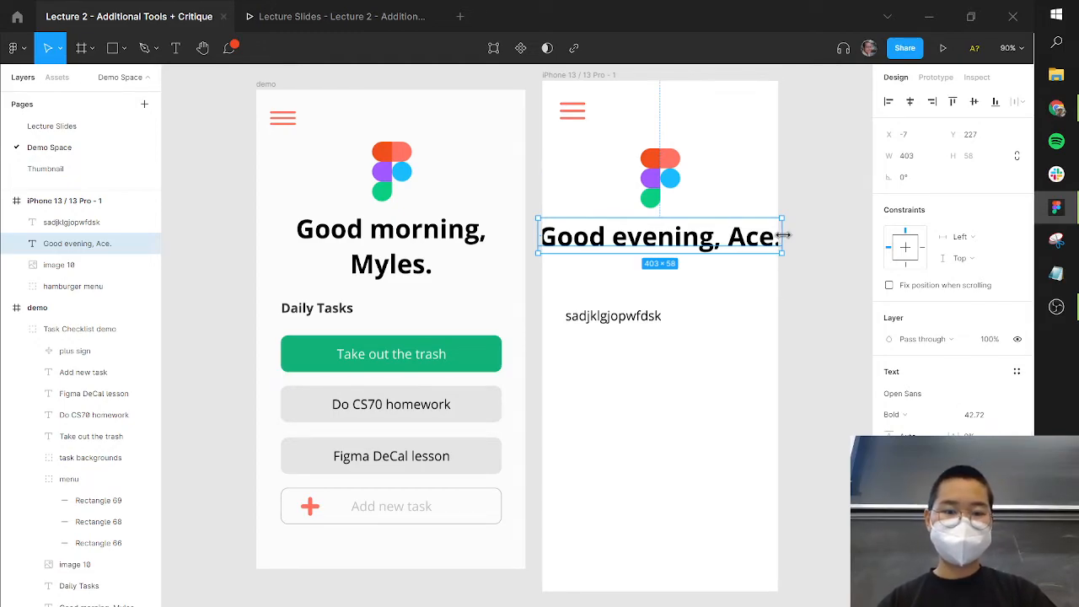
{"action": "left_click_drag", "start_coordinate": [783, 235], "coordinate": [708, 251]}
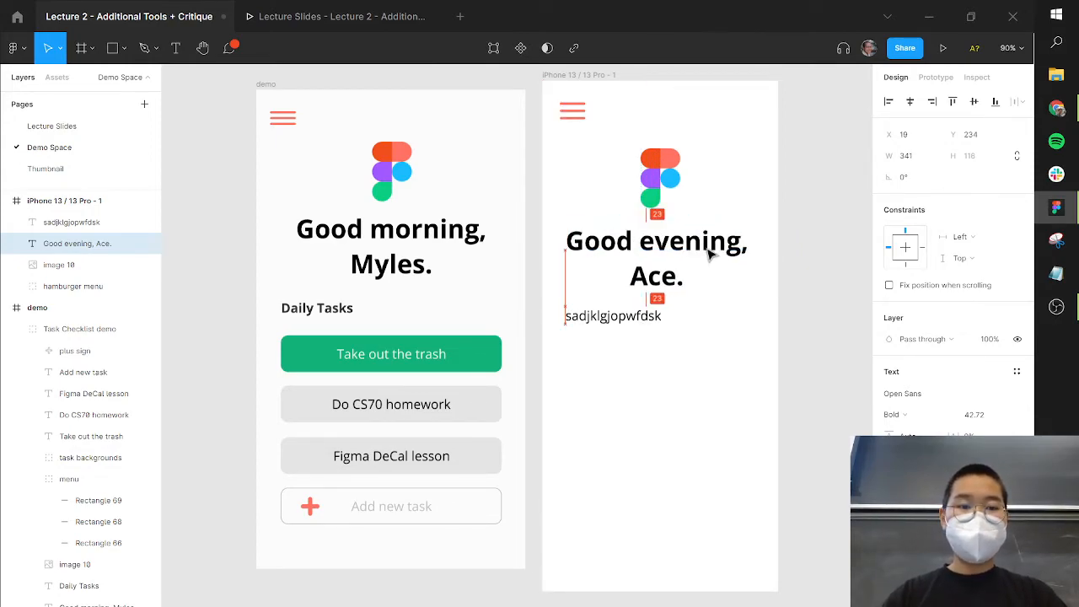
Try extending the greeting with several lines of filler text to test wrapping, and restore the original wording
{"action": "double_click", "coordinate": [692, 263]}
{"action": "key", "text": "BackSpace"}
{"action": "type", "text": "fj"}
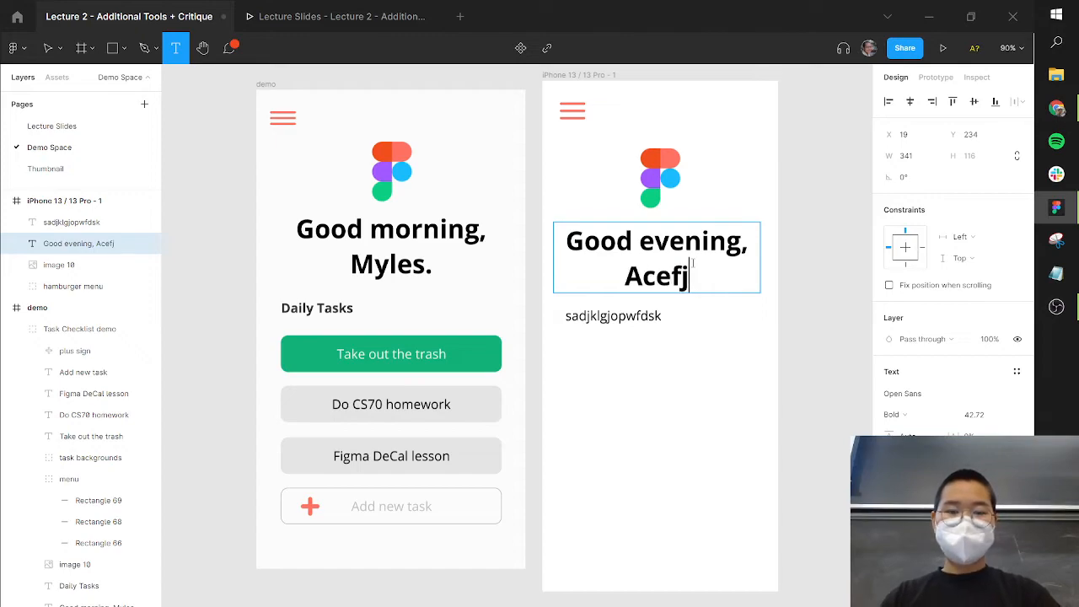
{"action": "type", "text": "sdaklgjkls djlkjf klfdjs skfjklsjf s"}
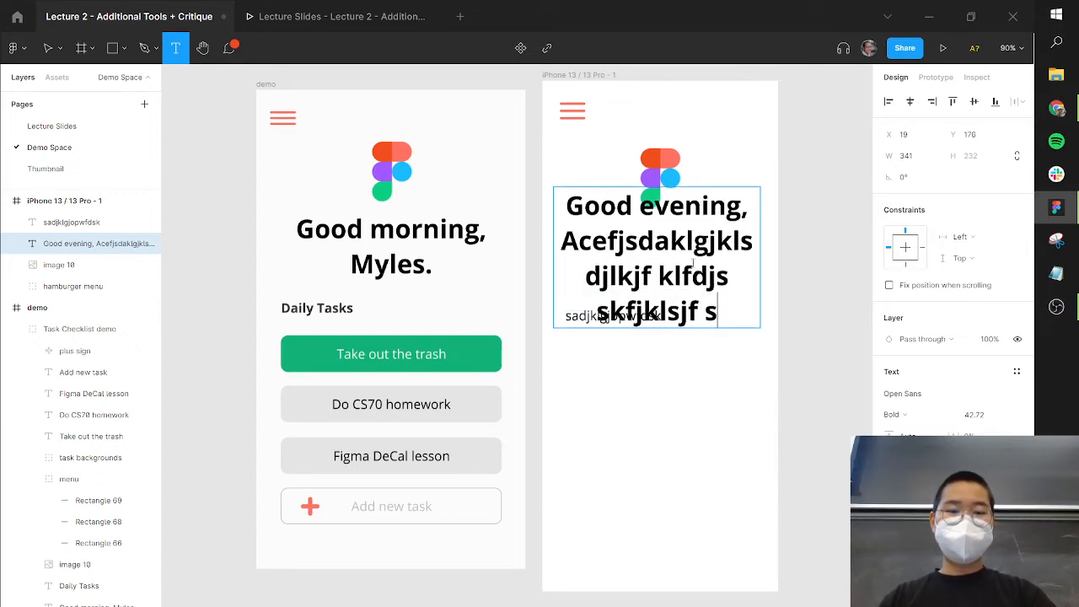
{"action": "type", "text": "djf lksjfl sdkl d"}
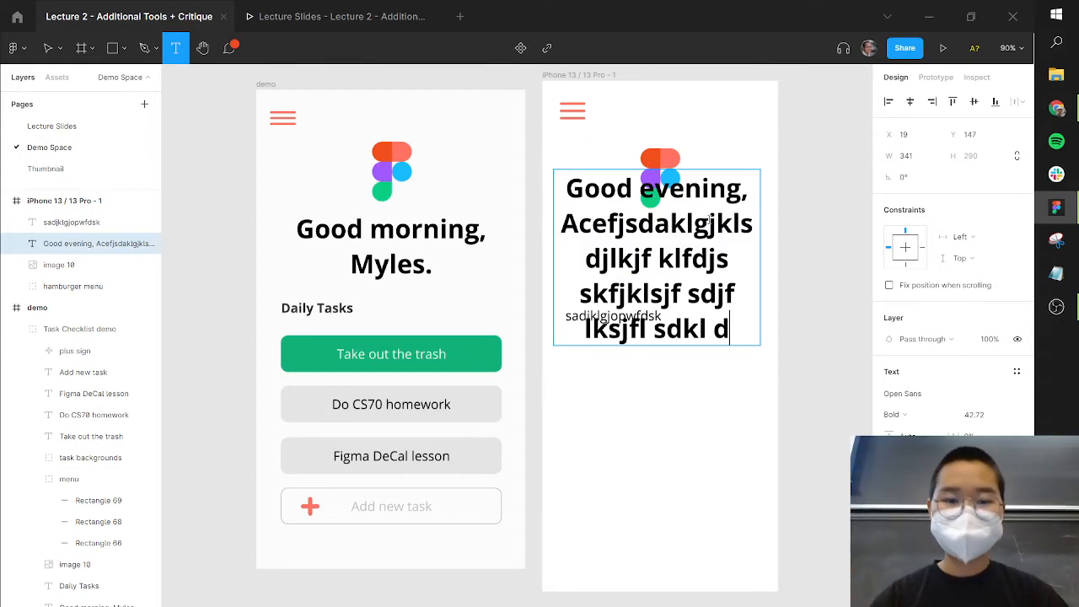
{"action": "left_click_drag", "start_coordinate": [692, 291], "coordinate": [741, 360]}
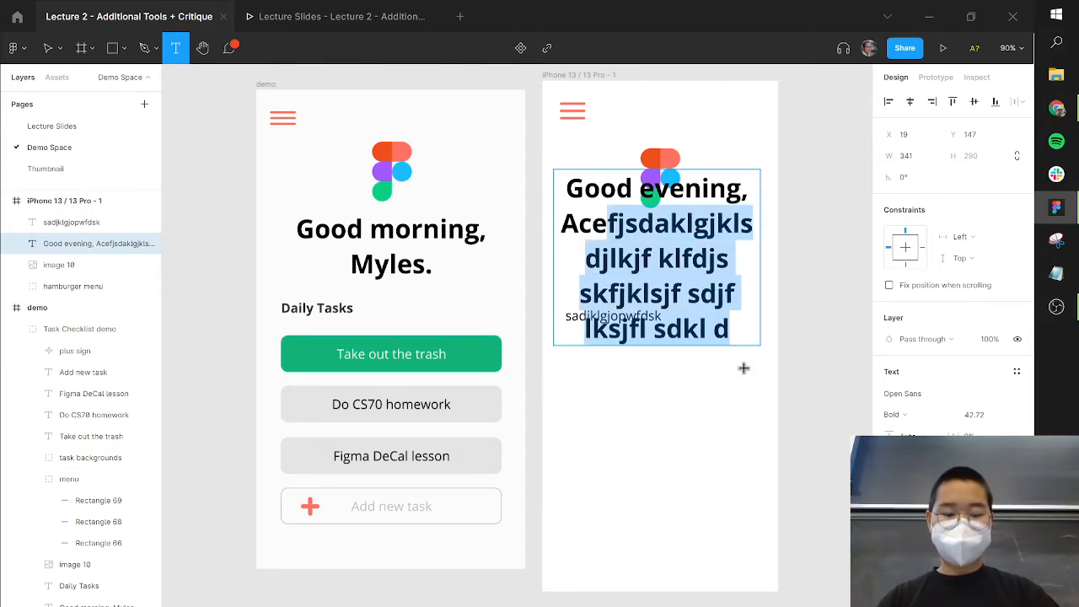
{"action": "type", "text": "."}
{"action": "key", "text": "Escape"}
{"action": "key", "text": "Escape"}
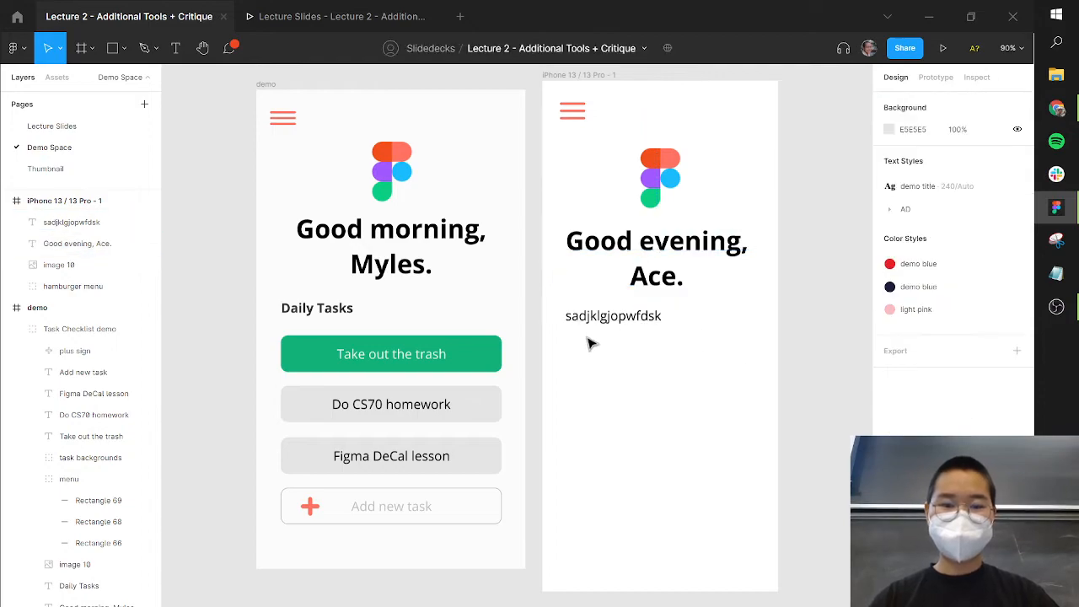
Add a "Daily Tasks" label in the demo label's Open Sans Bold 21.36 style and place it at about X 71, Y 437
{"action": "left_click", "coordinate": [291, 308]}
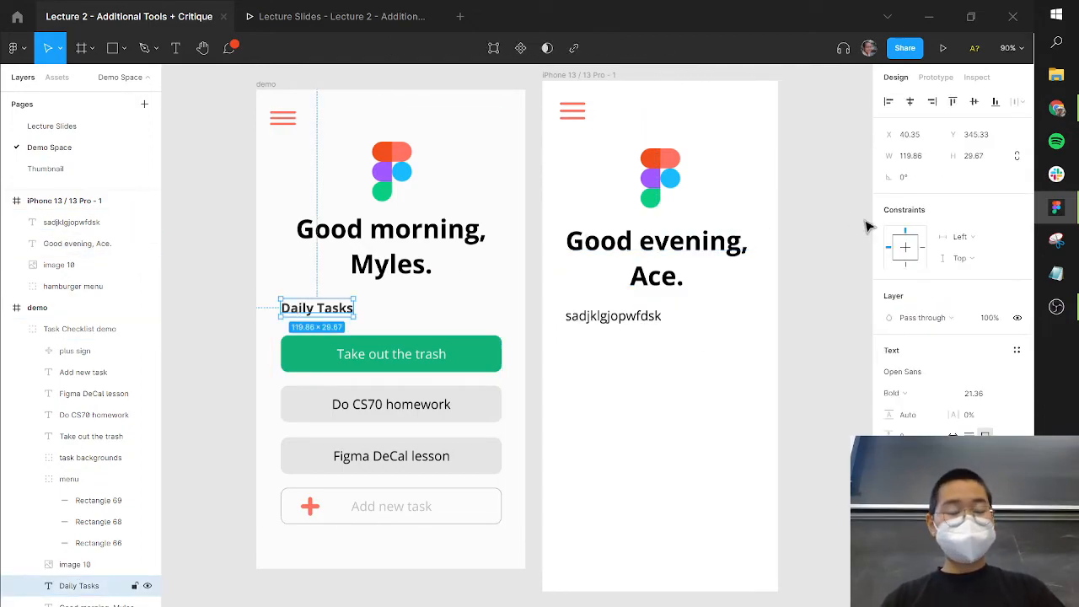
{"action": "key", "text": "Escape"}
{"action": "key", "text": "t"}
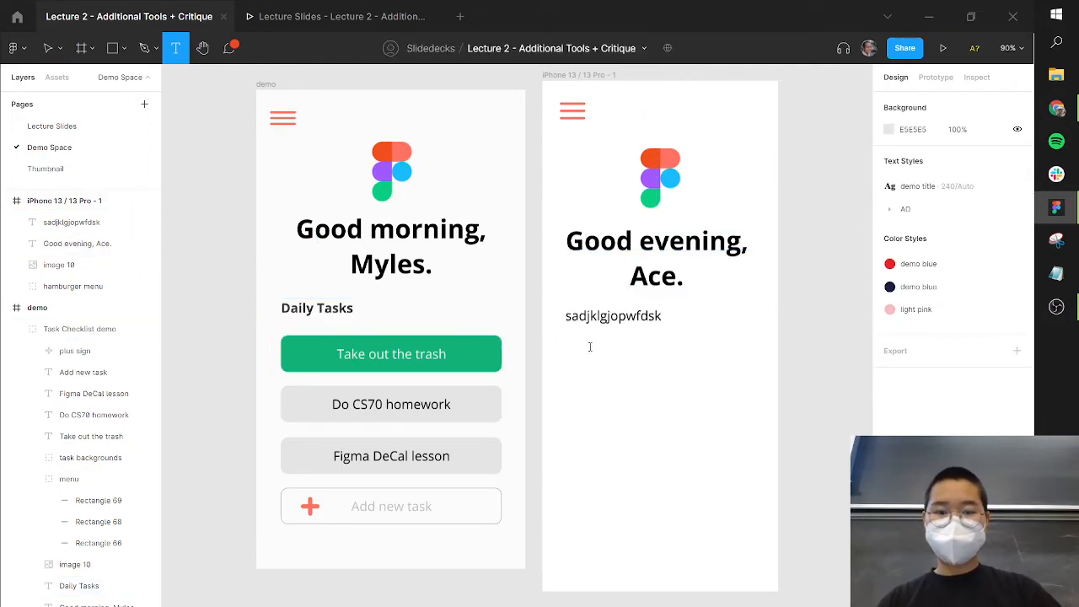
{"action": "left_click", "coordinate": [590, 346]}
{"action": "type", "text": "Daily Ta"}
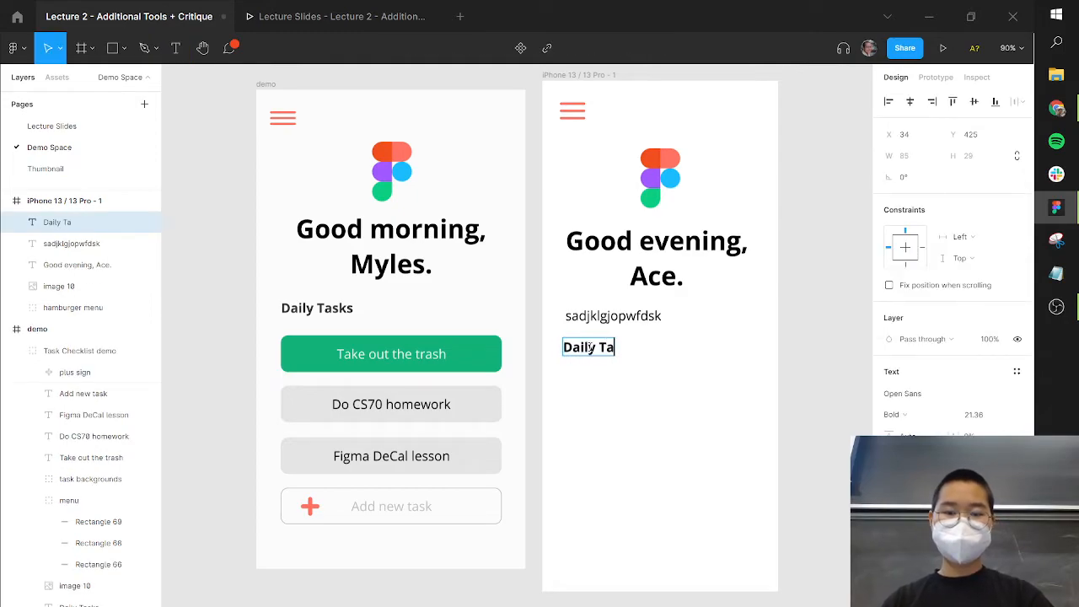
{"action": "type", "text": "sks"}
{"action": "key", "text": "Escape"}
{"action": "key", "text": "Escape"}
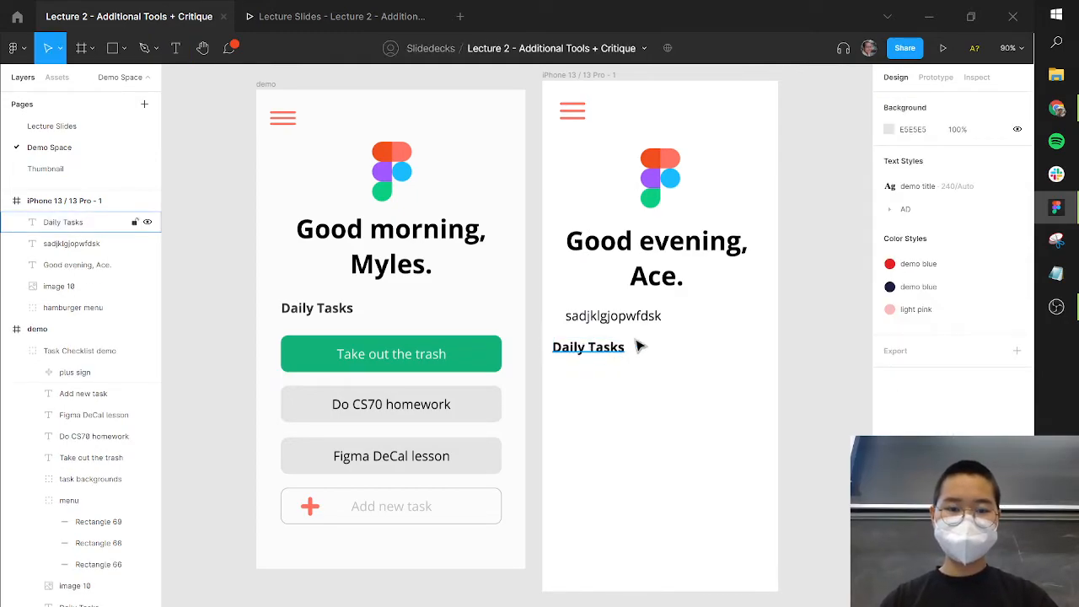
{"action": "left_click_drag", "start_coordinate": [638, 345], "coordinate": [672, 354]}
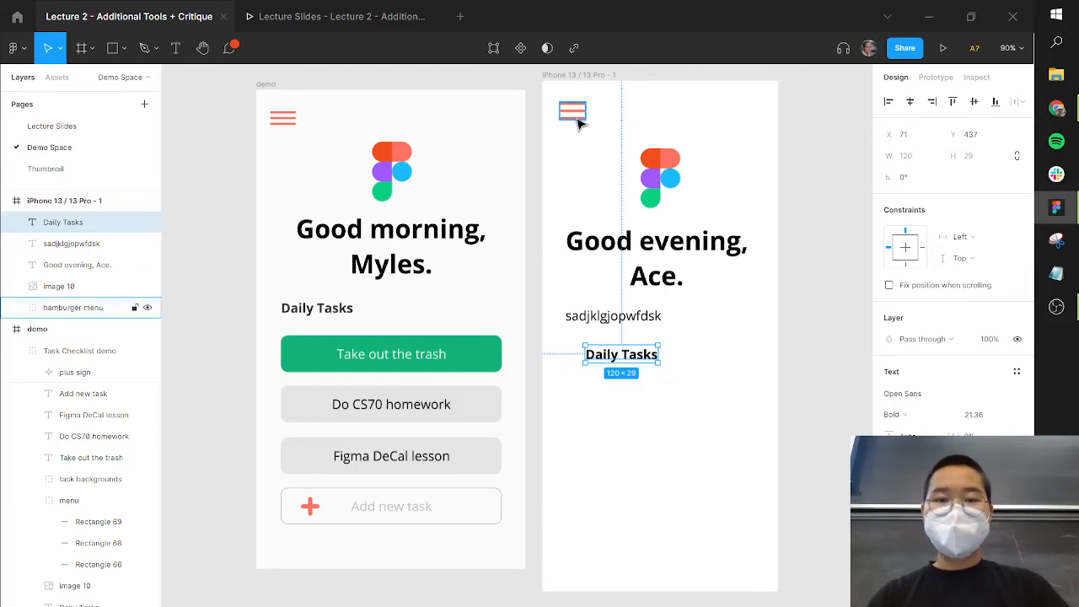
Check the hamburger menu's distances to the iPhone frame edges and nudge it left to X 24
{"action": "left_click", "coordinate": [578, 120]}
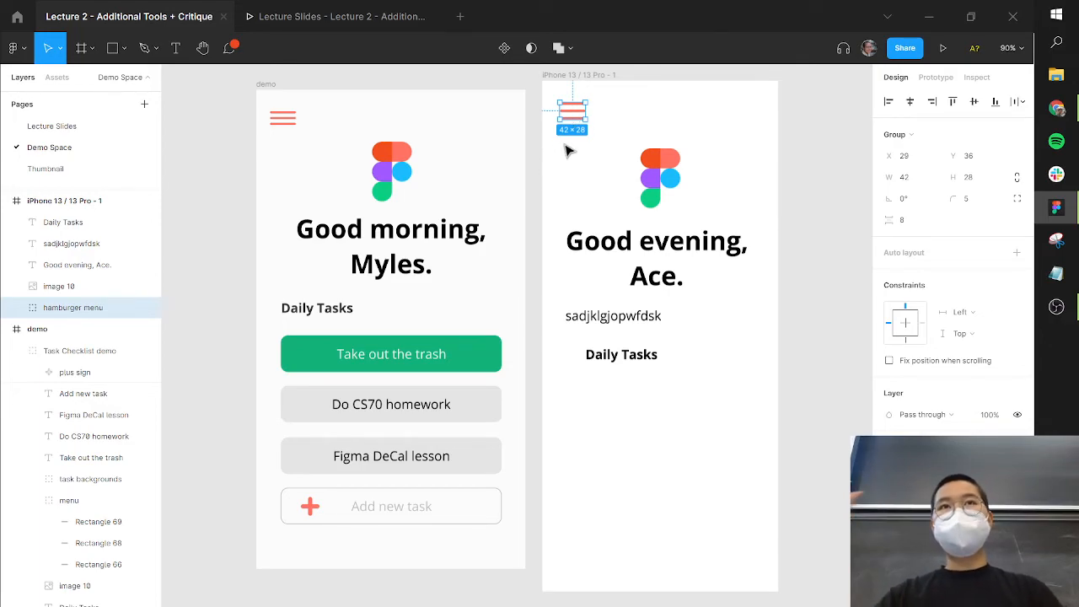
{"action": "key", "text": "alt"}
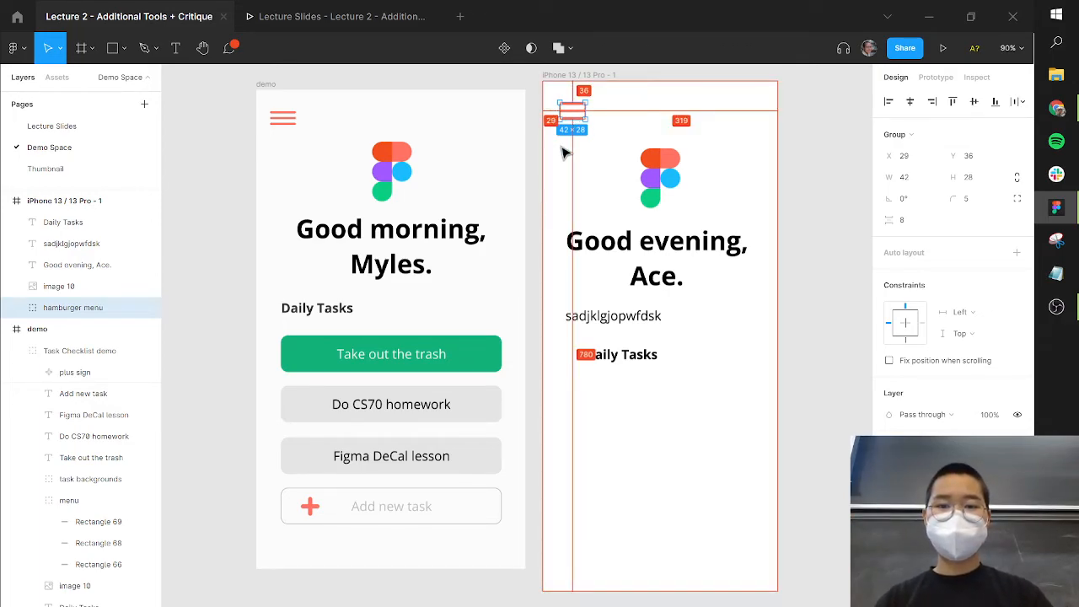
{"action": "key", "text": "Left"}
{"action": "key", "text": "Left"}
{"action": "key", "text": "Left"}
{"action": "key", "text": "Left"}
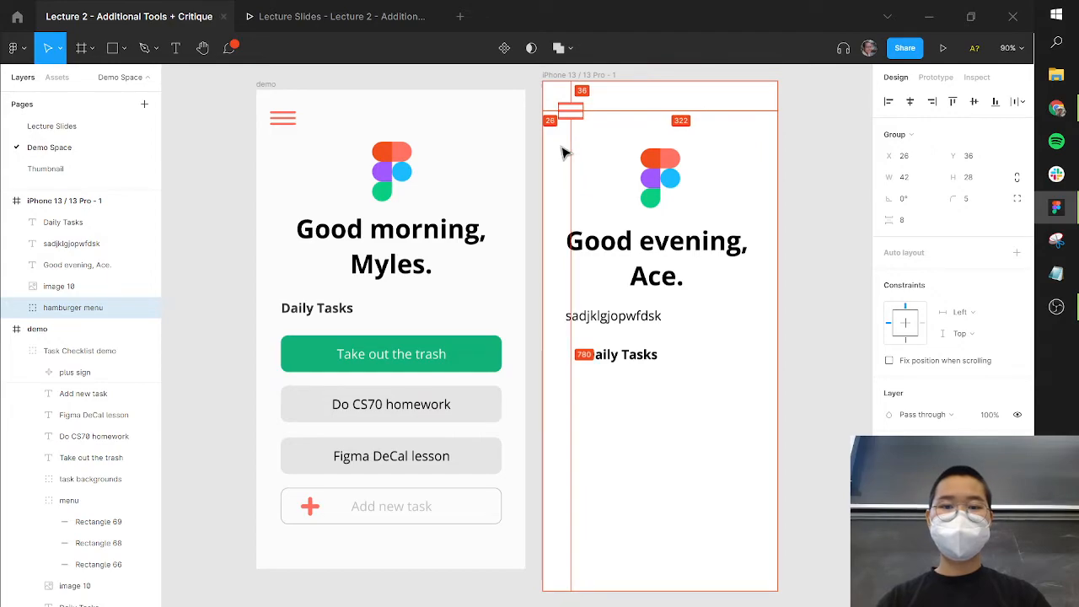
{"action": "key", "text": "Left"}
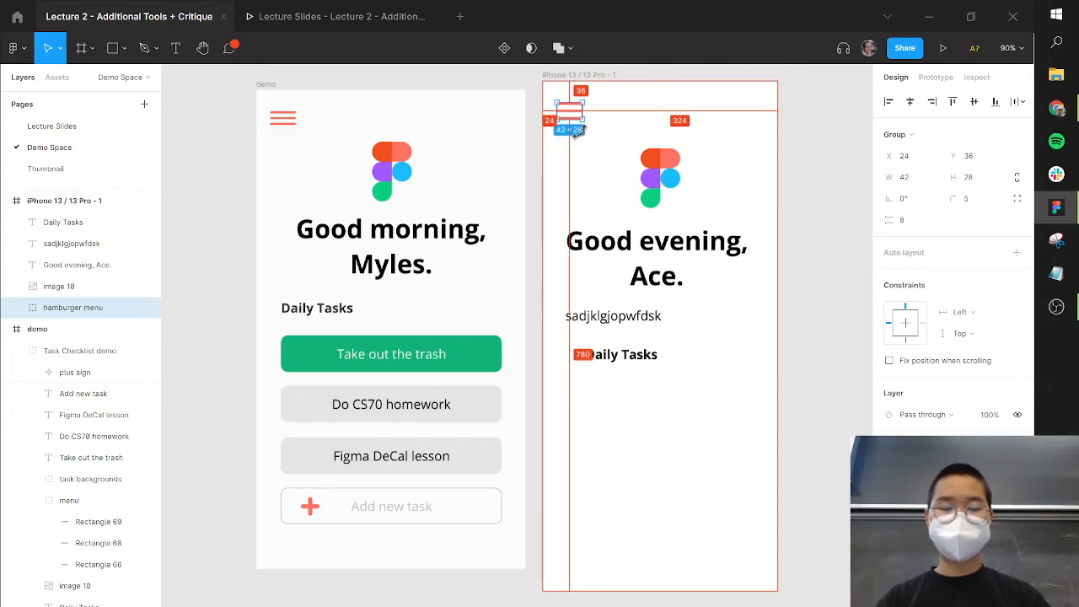
{"action": "left_click", "coordinate": [594, 164]}
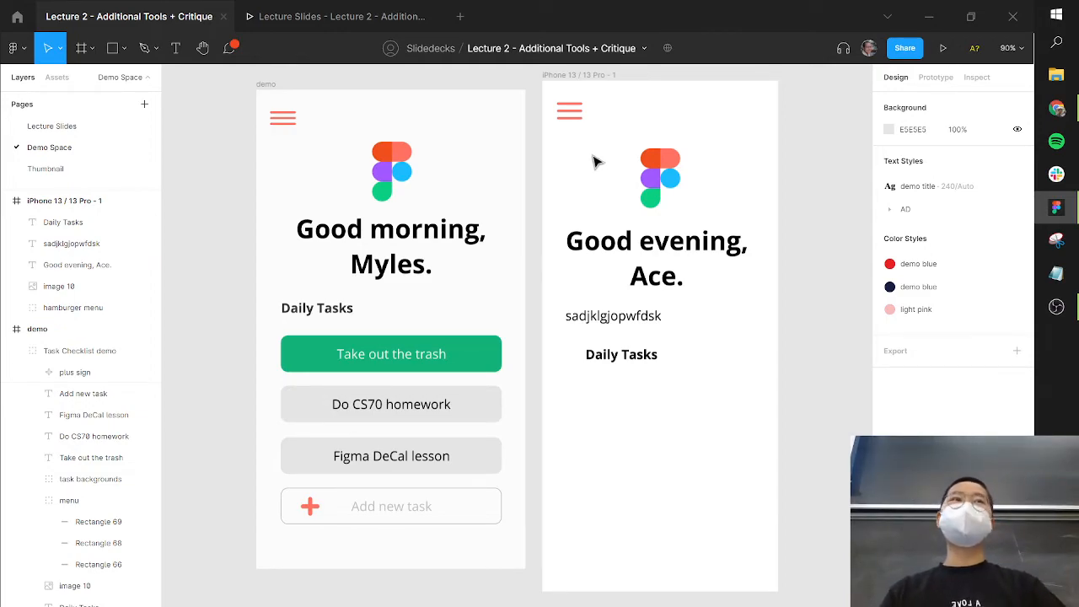
Move the greeting on the iPhone frame to X 24 and delete the stray filler text beneath it
{"action": "left_click", "coordinate": [590, 236]}
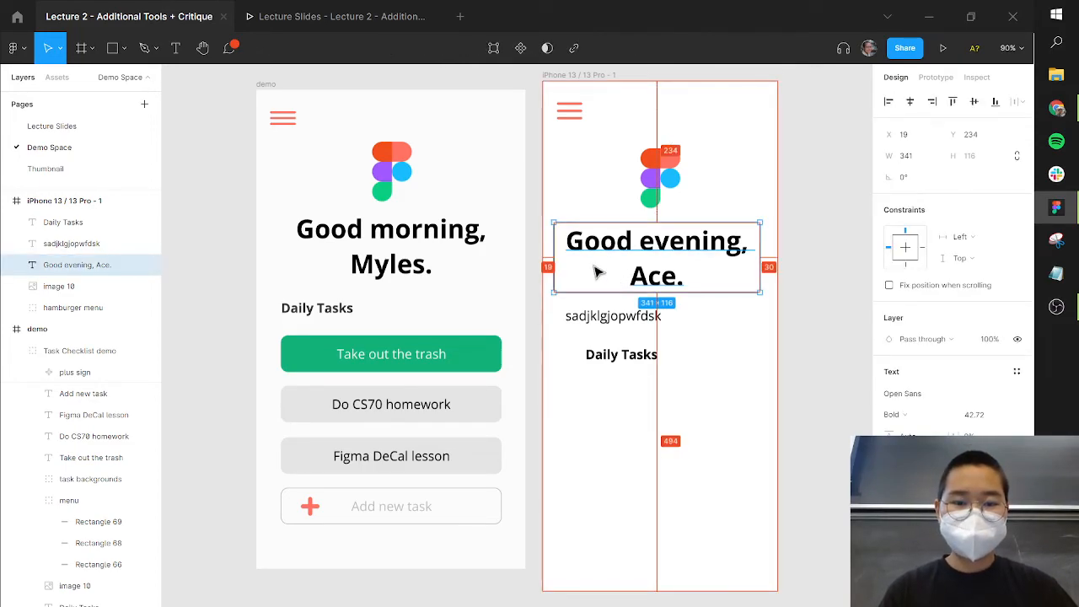
{"action": "left_click_drag", "start_coordinate": [664, 249], "coordinate": [669, 247]}
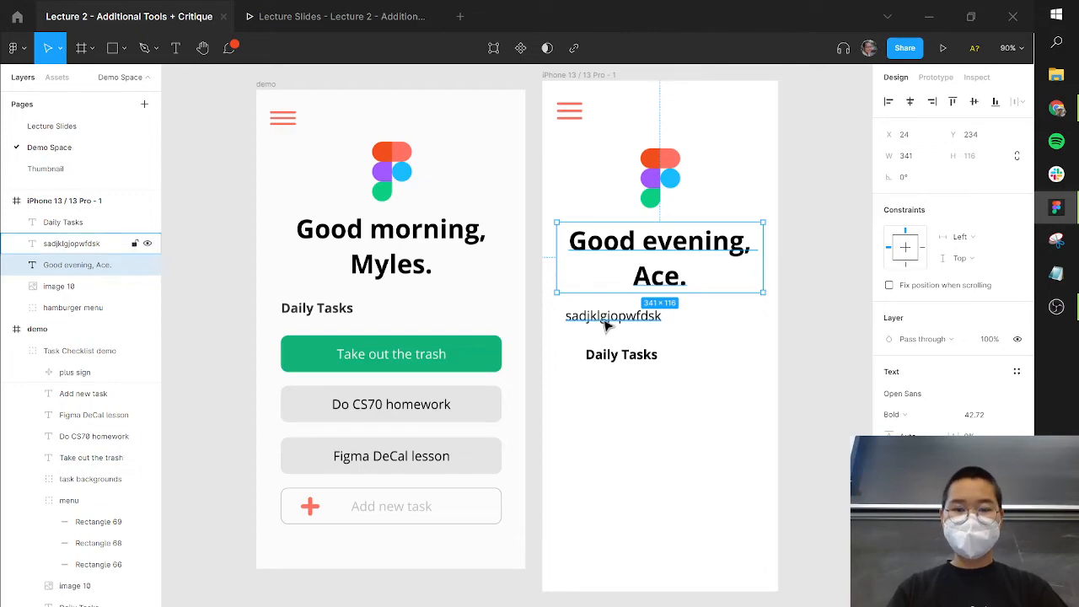
{"action": "mouse_move", "coordinate": [607, 323]}
{"action": "left_mouse_down"}
{"action": "mouse_move", "coordinate": [613, 341]}
{"action": "mouse_move", "coordinate": [615, 321]}
{"action": "mouse_move", "coordinate": [599, 317]}
{"action": "left_mouse_up"}
{"action": "key", "text": "Delete"}
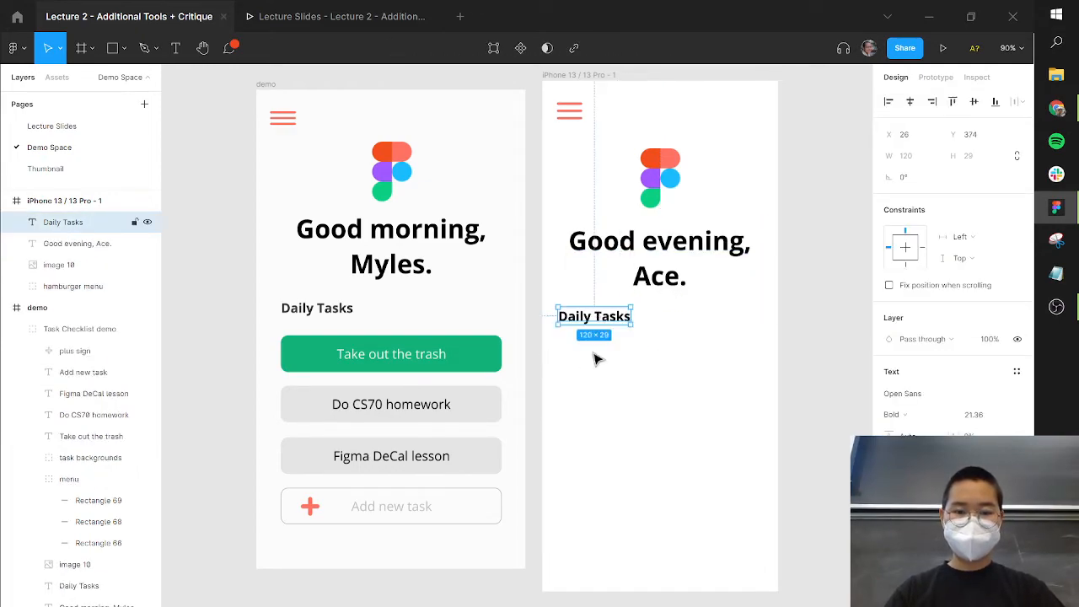
Place the "Daily Tasks" label under the greeting at X 24, Y 374, and check the spacing around the logo and label
{"action": "key", "text": "Left"}
{"action": "key", "text": "Left"}
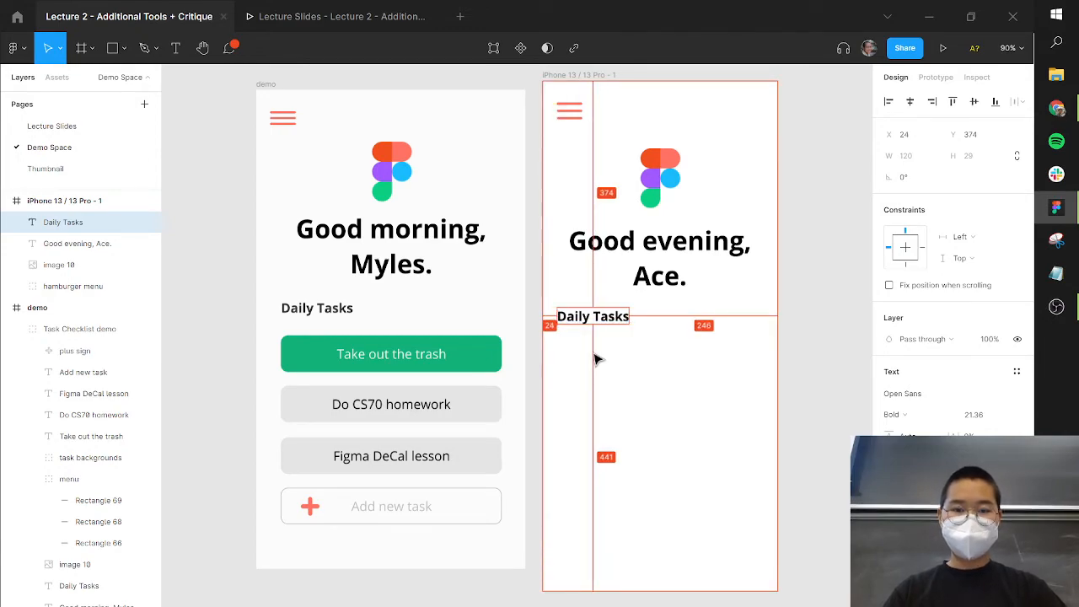
{"action": "left_click", "coordinate": [644, 369]}
{"action": "left_click", "coordinate": [657, 200]}
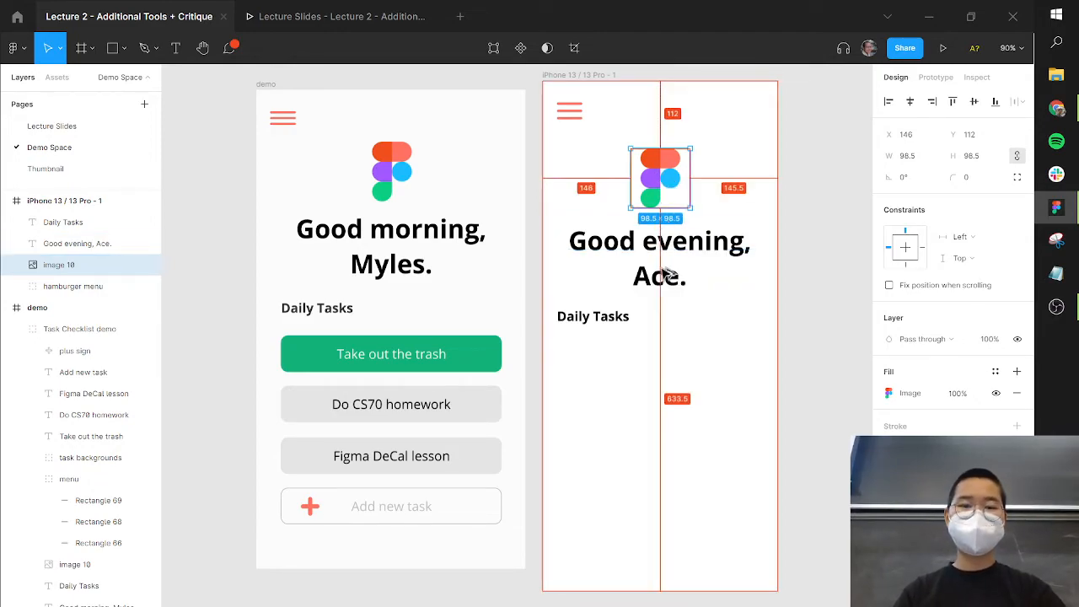
{"action": "left_click", "coordinate": [625, 317]}
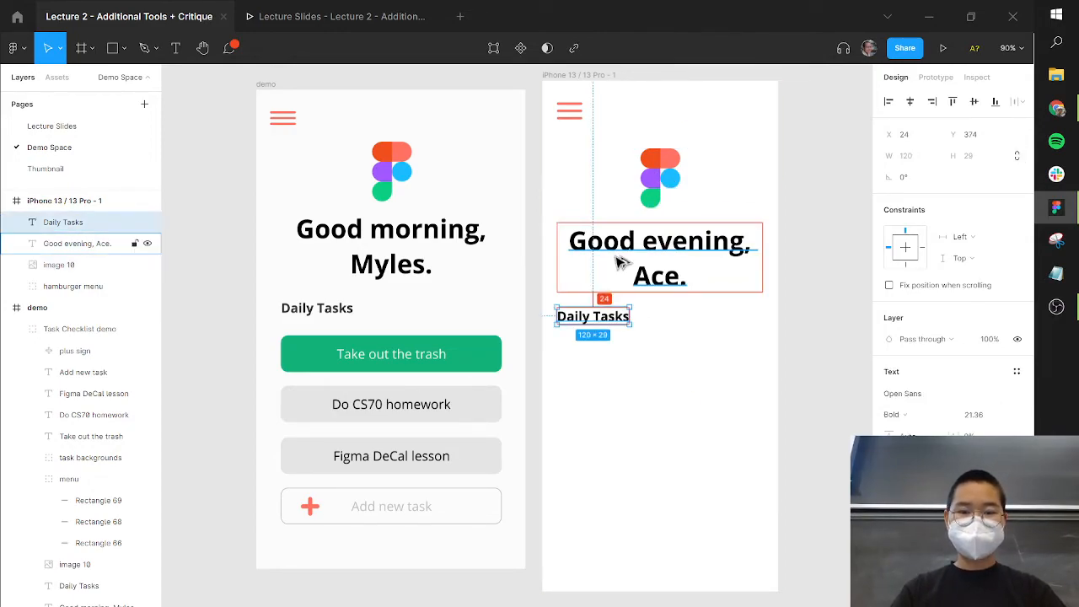
{"action": "left_click", "coordinate": [665, 354]}
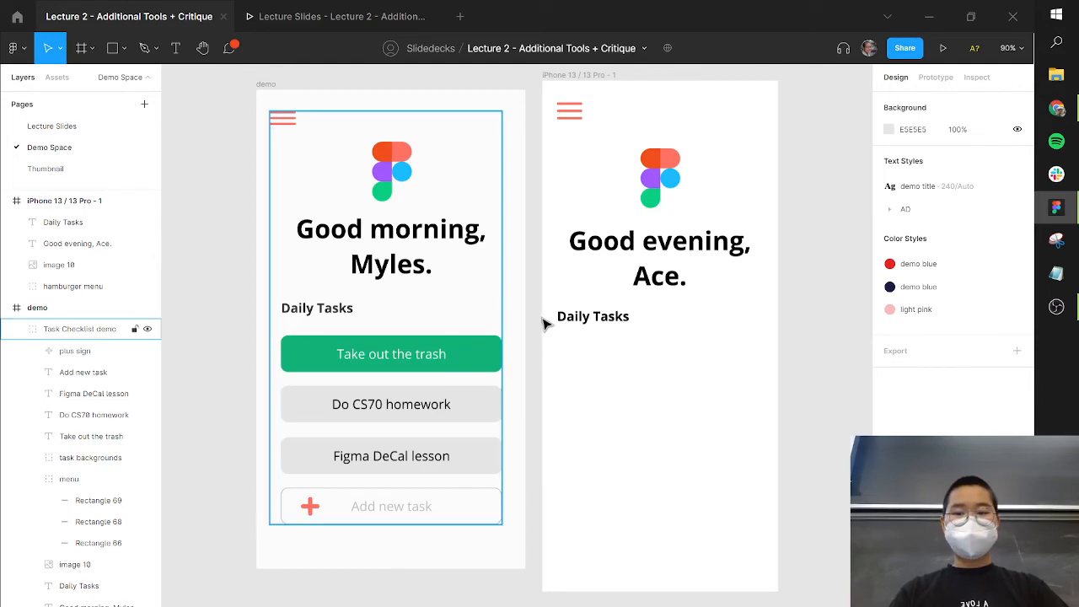
Draw a rectangle about 323 × 61 below the "Daily Tasks" label and shift it left to X 24
{"action": "key", "text": "r"}
{"action": "left_click_drag", "start_coordinate": [563, 335], "coordinate": [760, 376]}
{"action": "key", "text": "alt"}
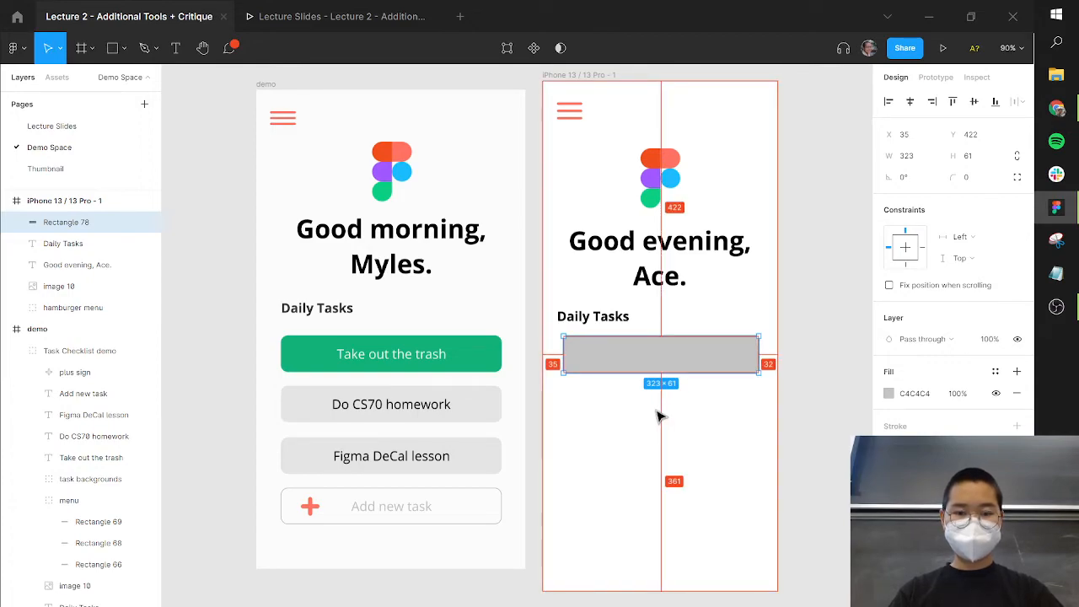
{"action": "key", "text": "shift+Left"}
{"action": "key", "text": "shift+Right"}
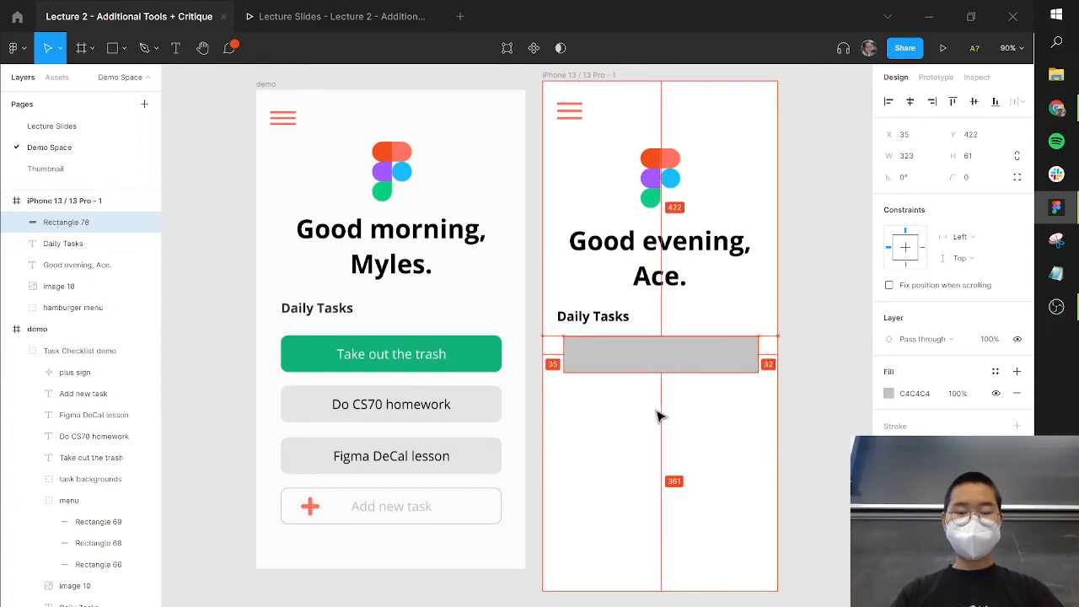
{"action": "key", "text": "shift+Left"}
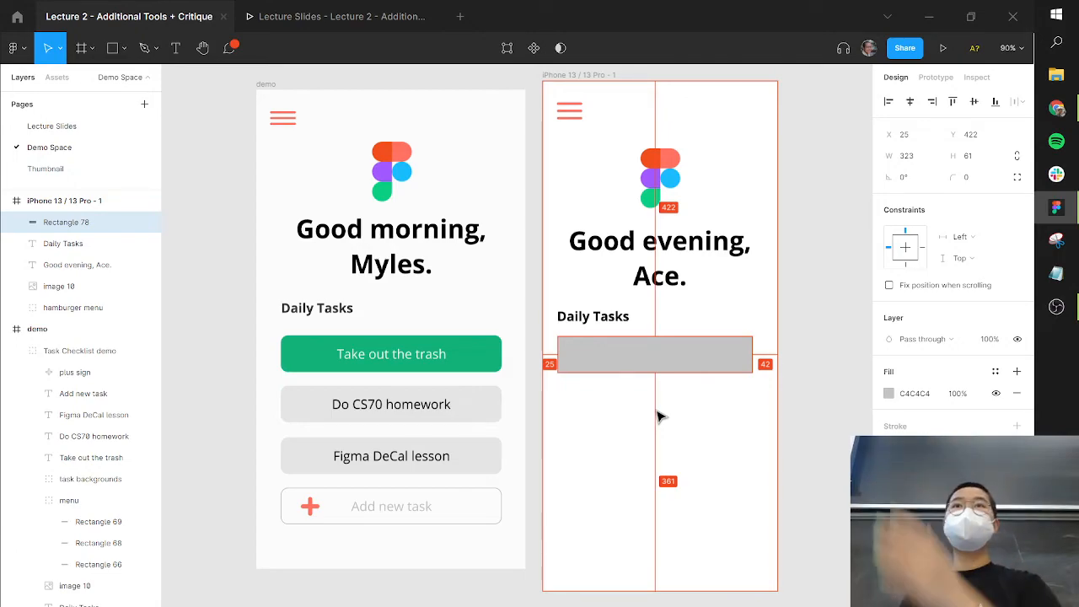
{"action": "key", "text": "Left"}
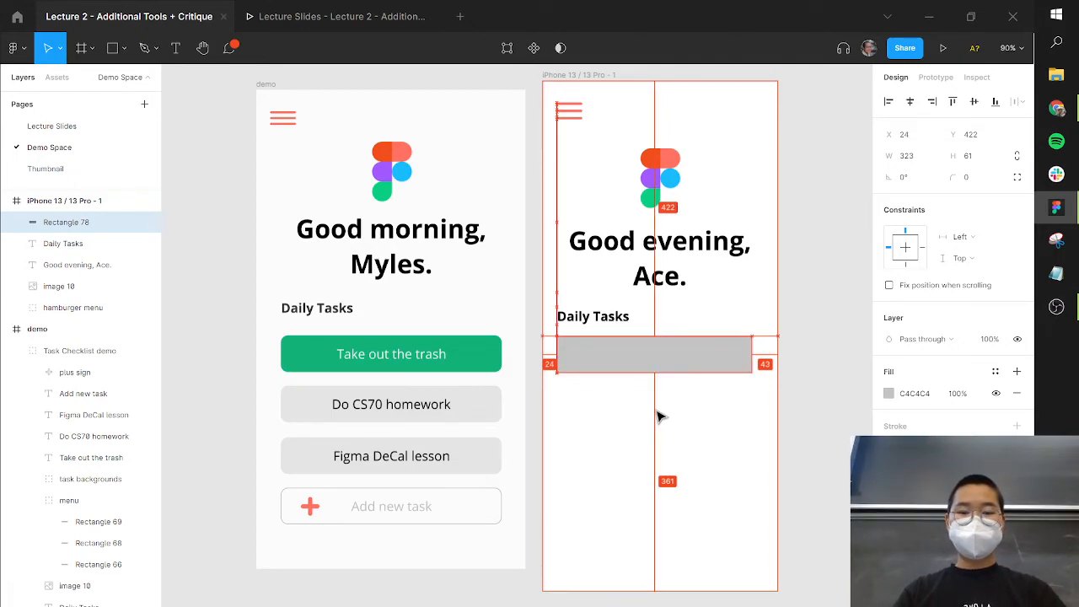
Widen the rectangle to 342 by stretching its right edge and adding 3 to its width value
{"action": "scroll", "coordinate": [783, 361], "scroll_direction": "up", "scroll_amount": 5, "text": "ctrl"}
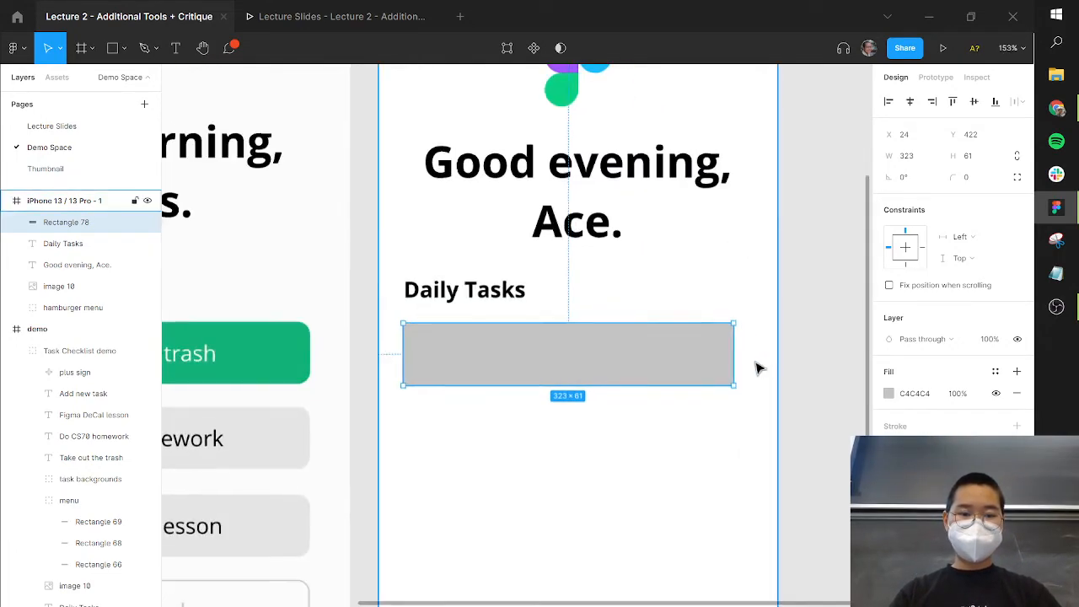
{"action": "key", "text": "alt"}
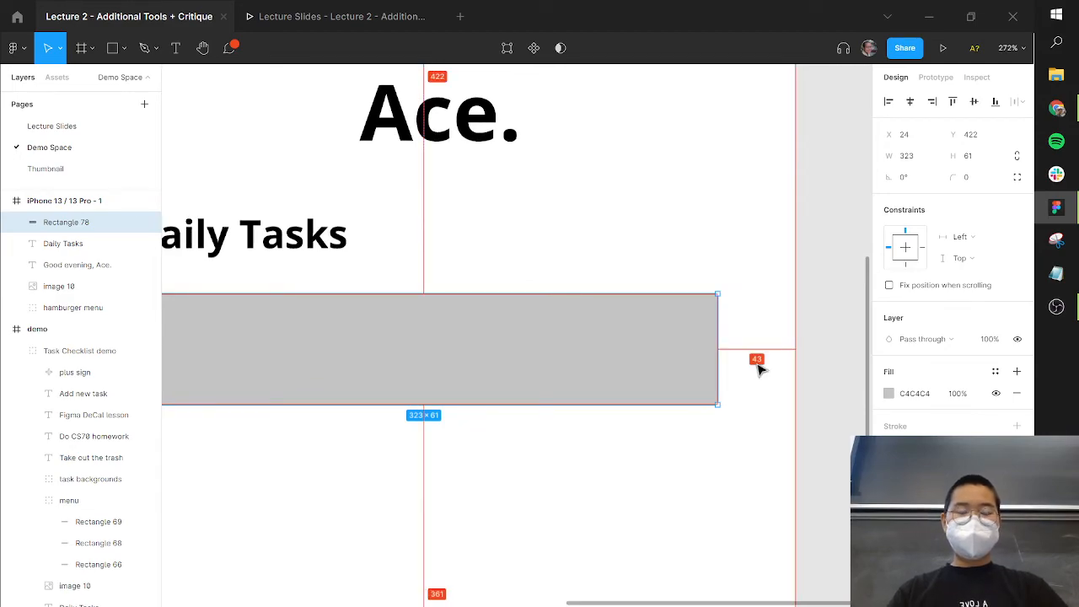
{"action": "left_click_drag", "start_coordinate": [745, 344], "coordinate": [748, 343]}
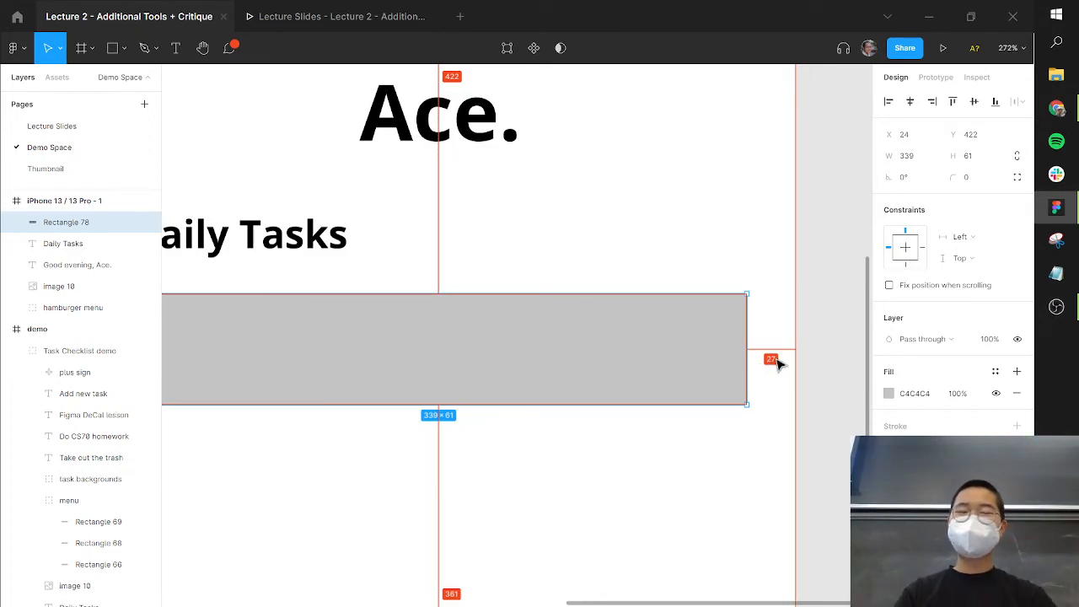
{"action": "left_click", "coordinate": [921, 164]}
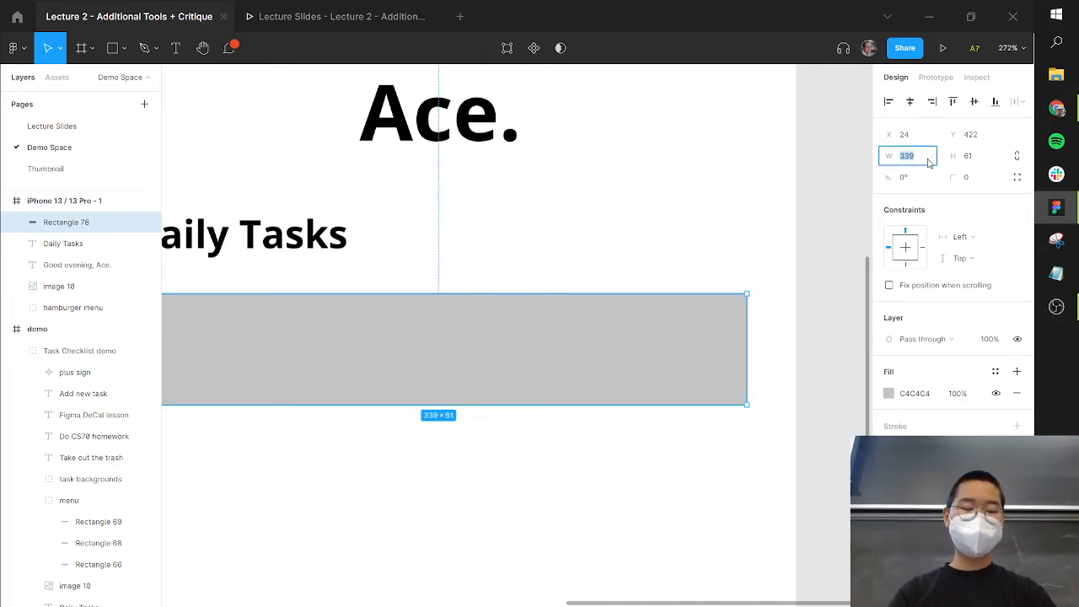
{"action": "left_click", "coordinate": [928, 160]}
{"action": "type", "text": "+3"}
{"action": "key", "text": "Return"}
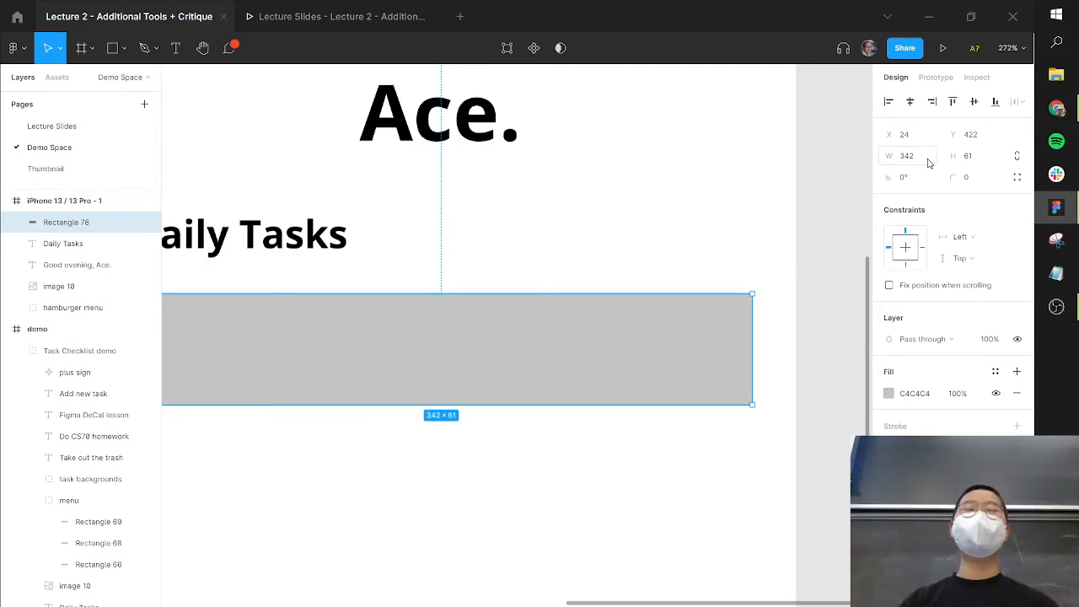
Try halving the rectangle's width by dividing its width value by 2, and undo the change
{"action": "left_click", "coordinate": [928, 163]}
{"action": "type", "text": "/"}
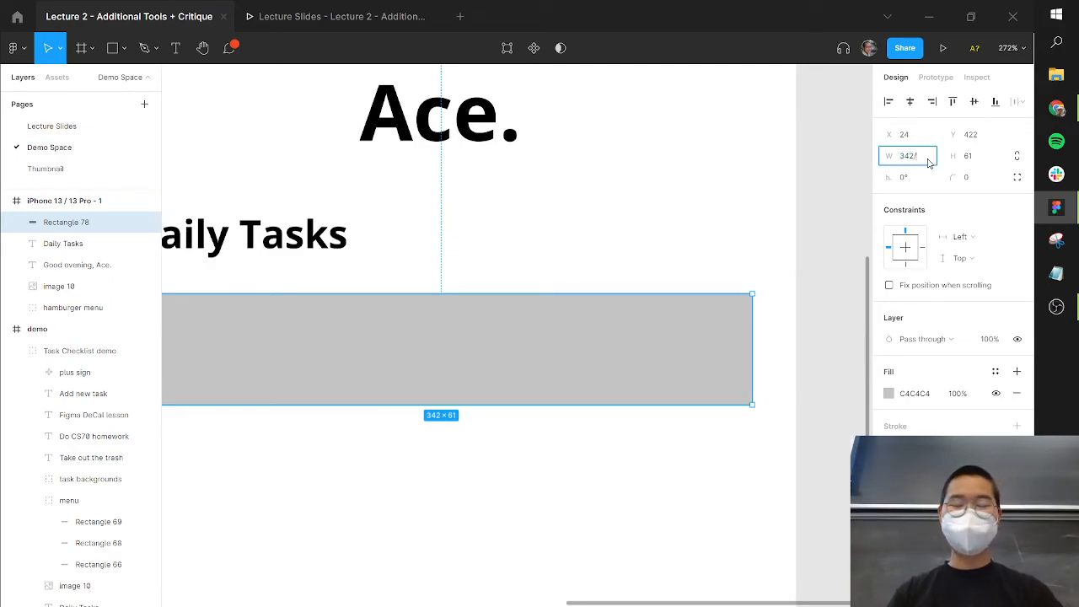
{"action": "type", "text": "2"}
{"action": "key", "text": "Return"}
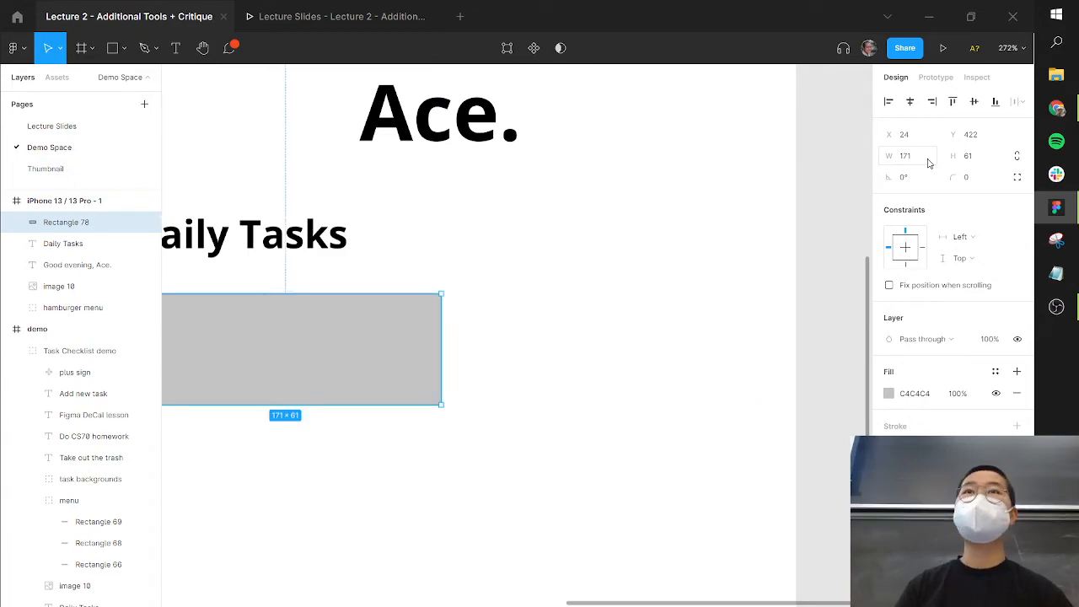
{"action": "key", "text": "ctrl+z"}
{"action": "left_click", "coordinate": [616, 278]}
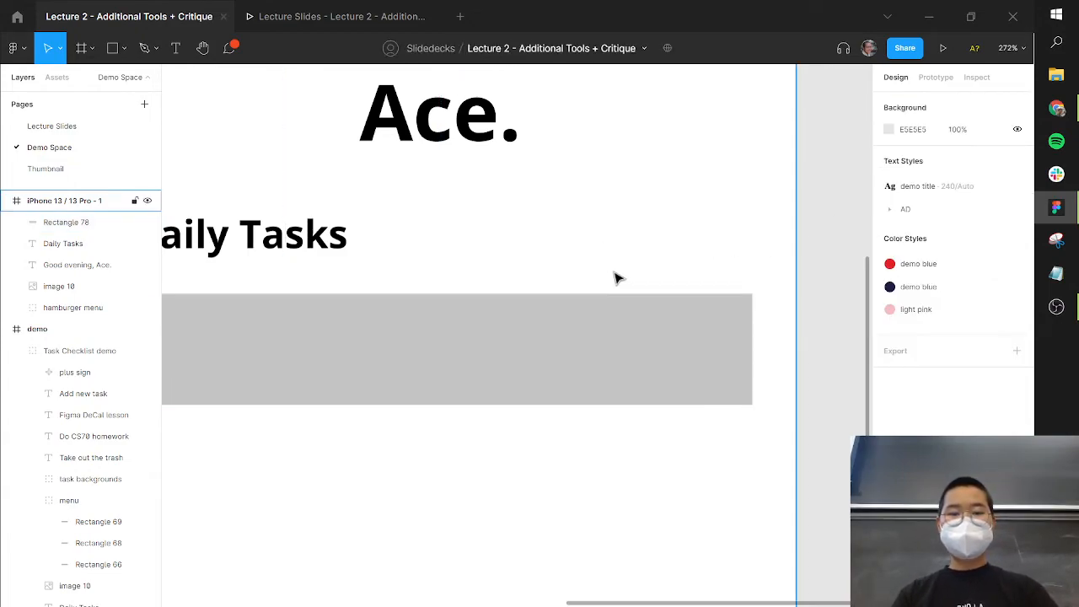
Check the size of the demo's green task button and set the new rectangle's height to 60
{"action": "scroll", "coordinate": [616, 277], "scroll_direction": "down", "scroll_amount": 3, "text": "ctrl"}
{"action": "scroll", "coordinate": [616, 277], "scroll_direction": "down", "scroll_amount": 3}
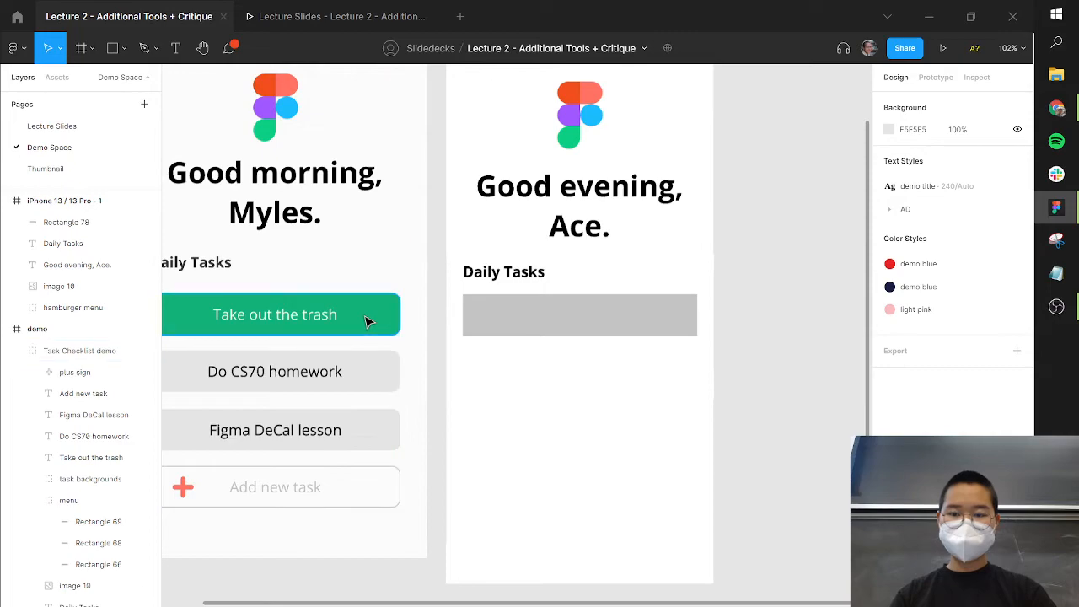
{"action": "left_click", "coordinate": [366, 317]}
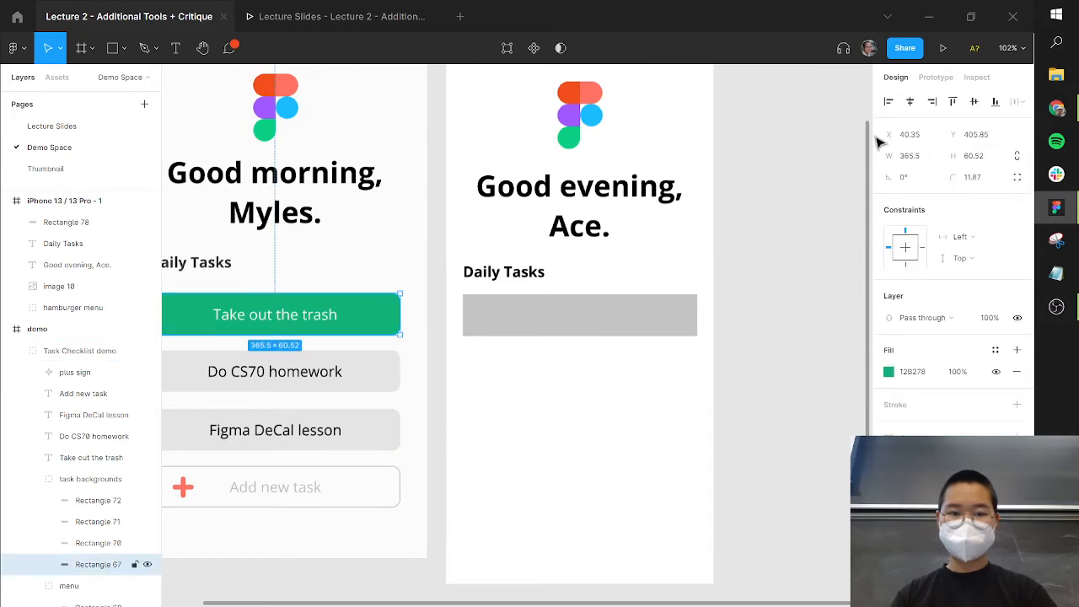
{"action": "left_click", "coordinate": [657, 315]}
{"action": "left_click", "coordinate": [976, 163]}
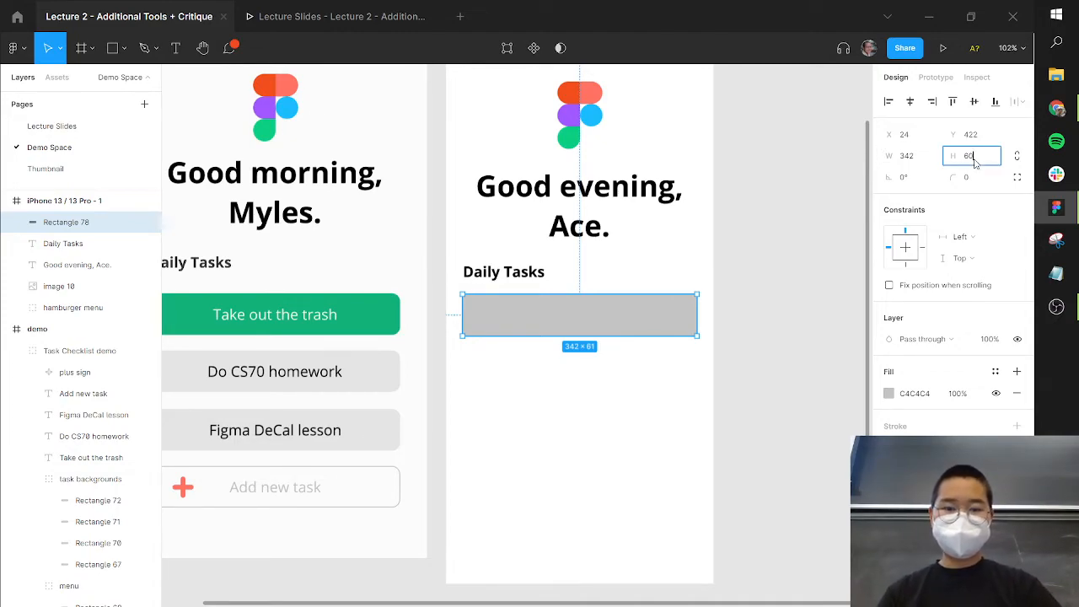
{"action": "key", "text": "Return"}
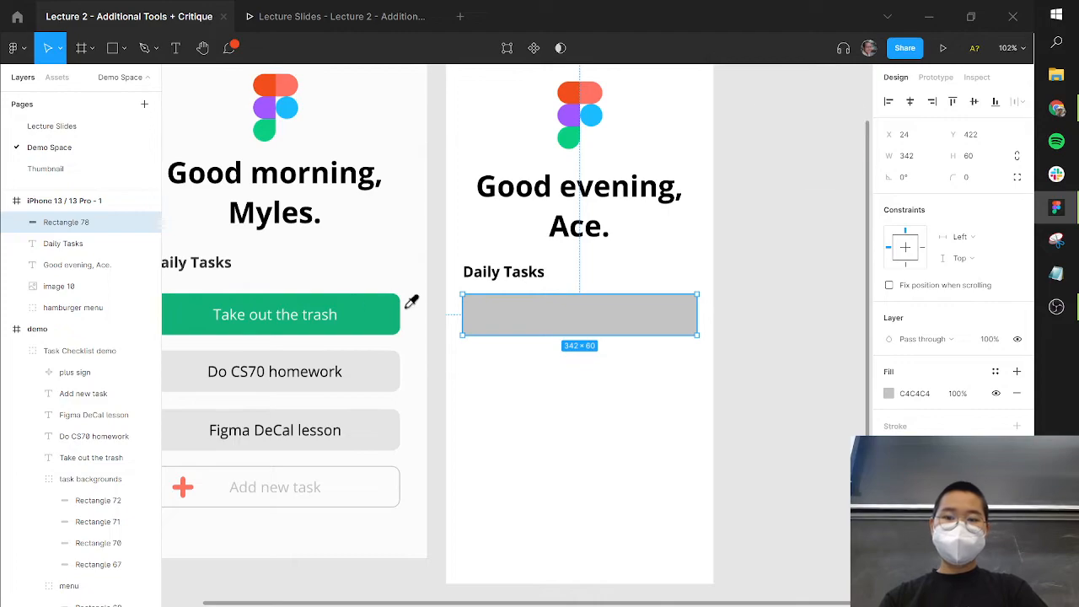
Fill the new rectangle with the green 12B278 sampled from the demo's "Take out the trash" button
{"action": "key", "text": "i"}
{"action": "left_click", "coordinate": [388, 310]}
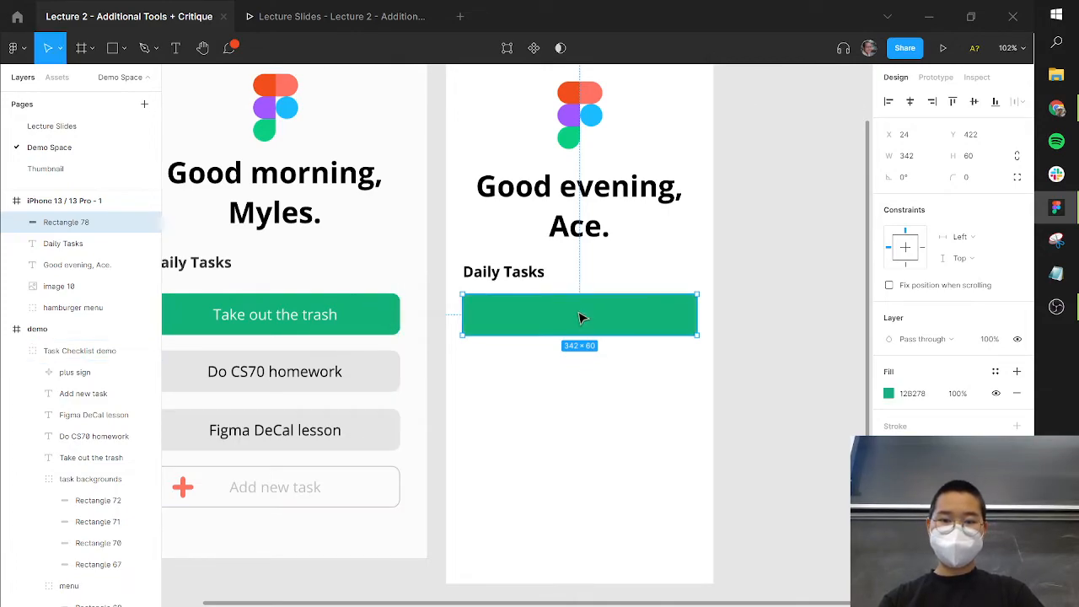
{"action": "key", "text": "Escape"}
Check the demo green button's corner radius and set the new rectangle's corner radius to 12
{"action": "left_click", "coordinate": [394, 324]}
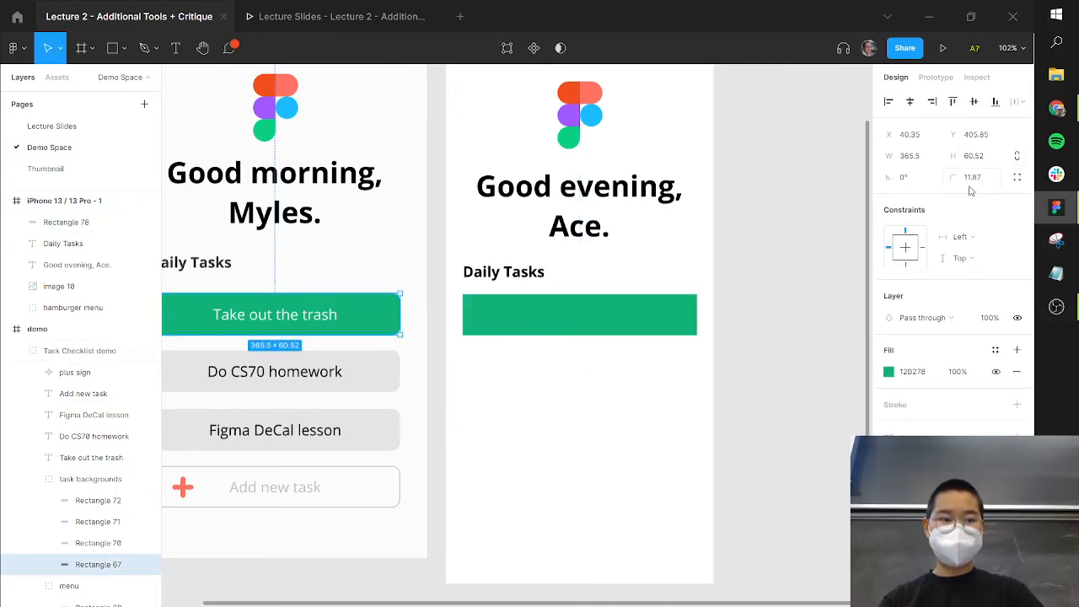
{"action": "left_click", "coordinate": [609, 313]}
{"action": "left_click", "coordinate": [982, 178]}
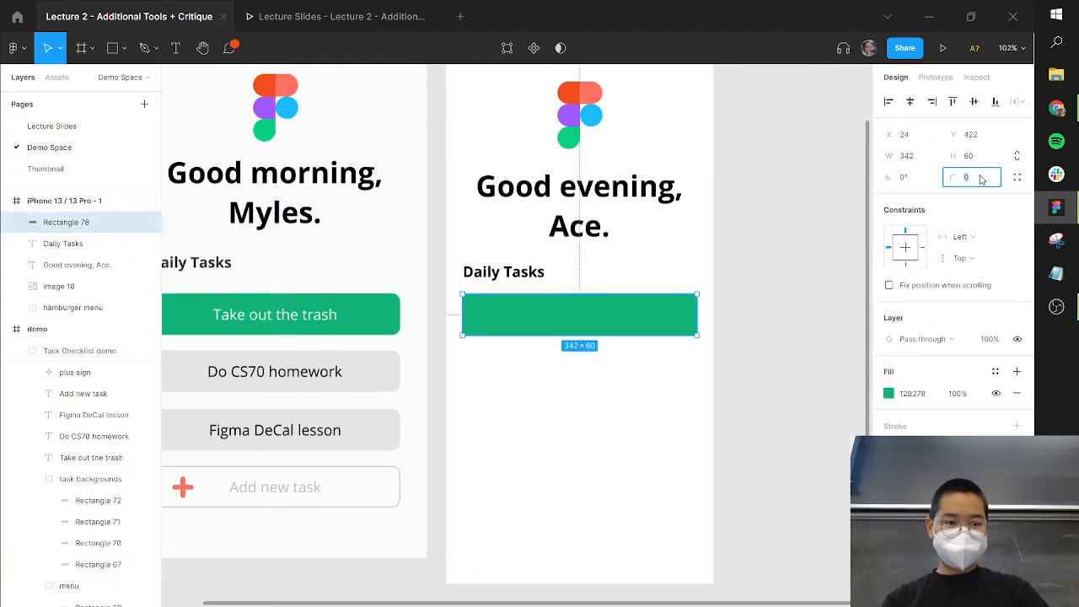
{"action": "type", "text": "12"}
{"action": "key", "text": "Return"}
{"action": "left_click", "coordinate": [545, 408]}
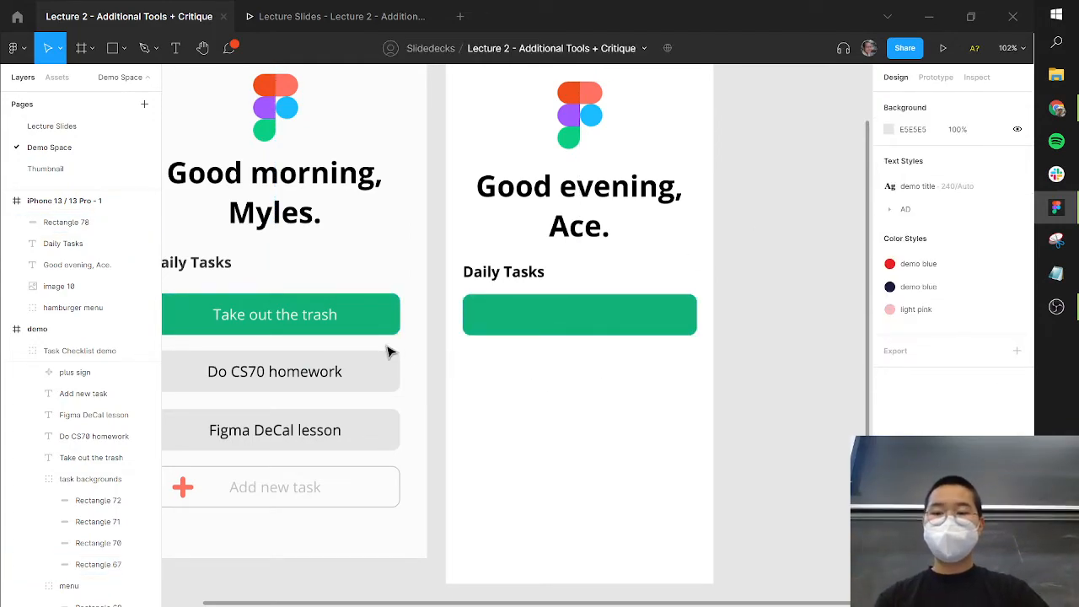
Add the text "Take out the trash" on the new green rectangle in the demo task's Open Sans Regular 21.36 style
{"action": "double_click", "coordinate": [287, 315]}
{"action": "left_click", "coordinate": [672, 379]}
{"action": "key", "text": "t"}
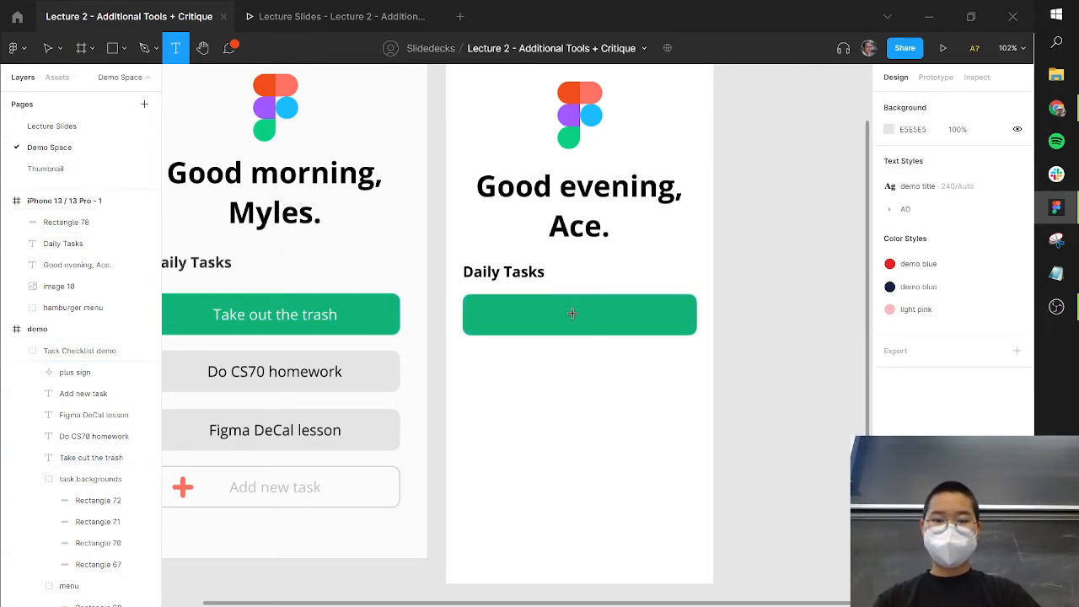
{"action": "left_click", "coordinate": [571, 314]}
{"action": "type", "text": "Take out t"}
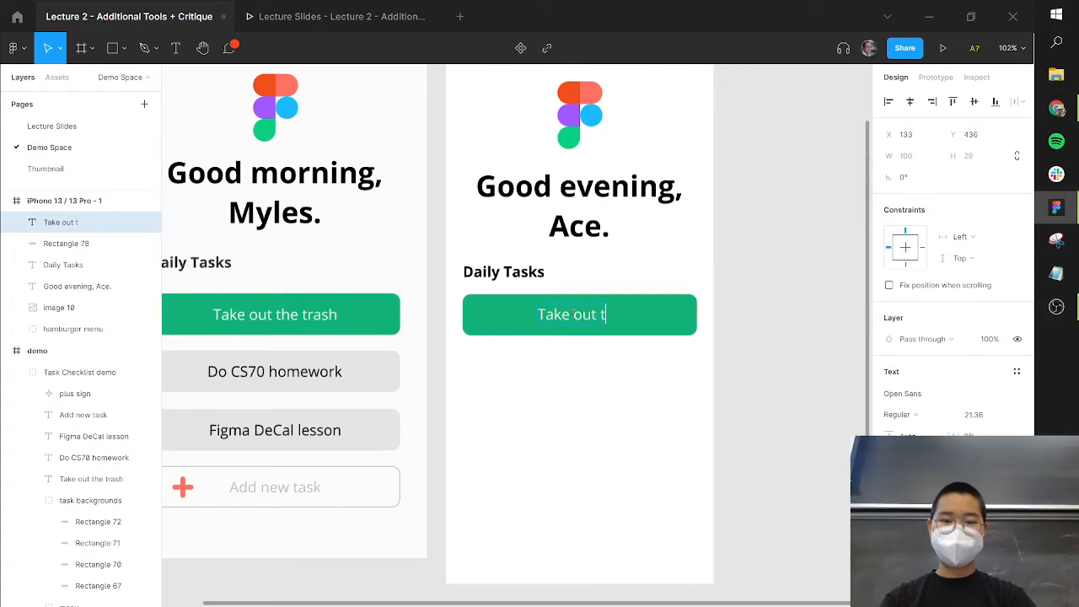
{"action": "type", "text": "he trash"}
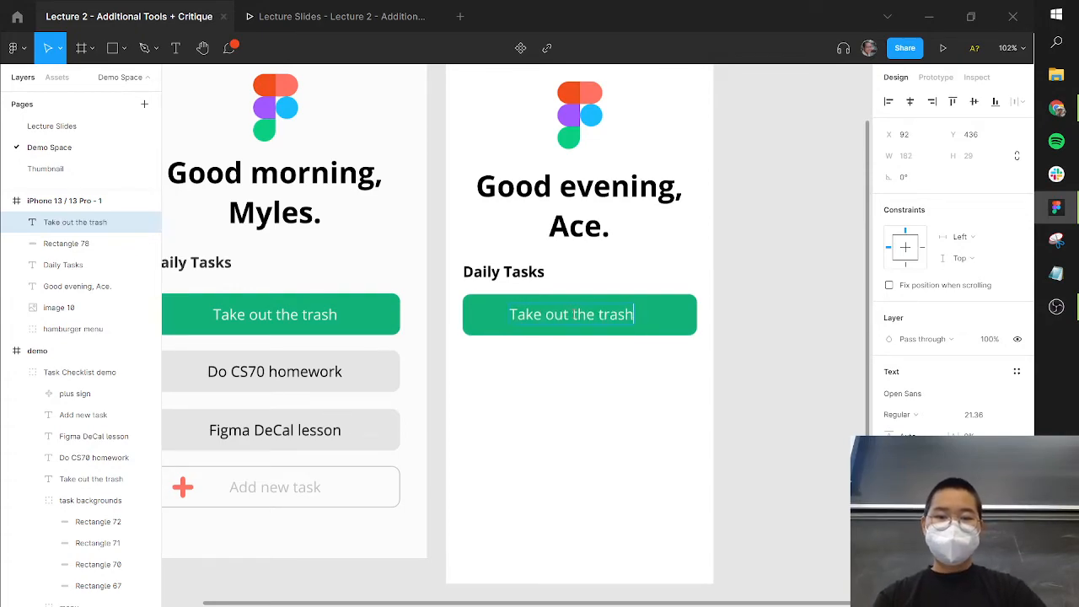
{"action": "key", "text": "Escape"}
Move the "Take out the trash" text to Y 434 inside the green rectangle and align their horizontal centers
{"action": "scroll", "coordinate": [624, 316], "scroll_direction": "down", "scroll_amount": 2}
{"action": "scroll", "coordinate": [631, 362], "scroll_direction": "up", "scroll_amount": 5}
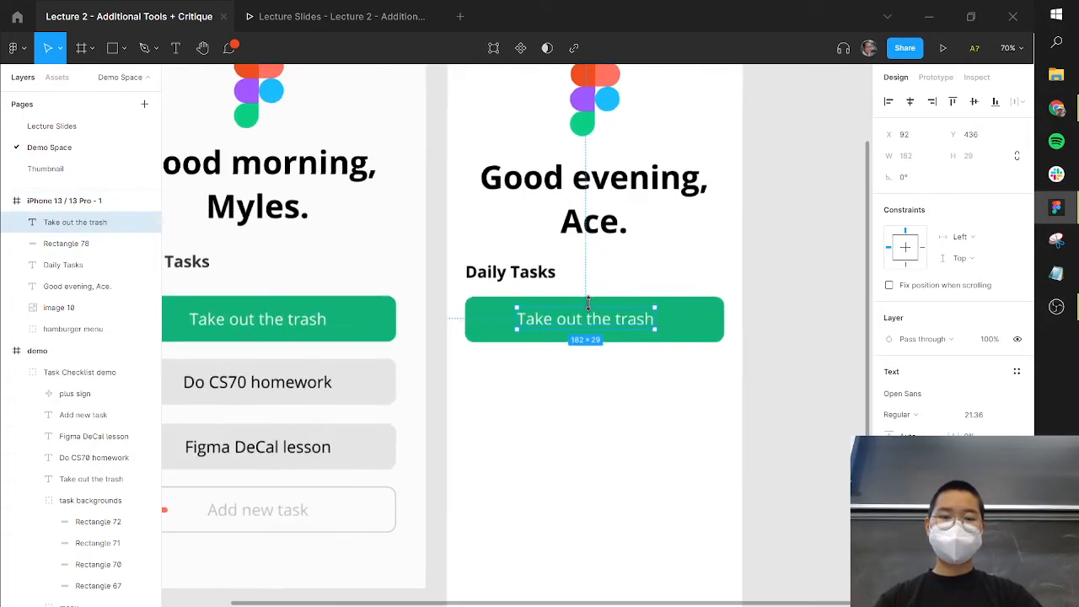
{"action": "scroll", "coordinate": [590, 326], "scroll_direction": "up", "scroll_amount": 3}
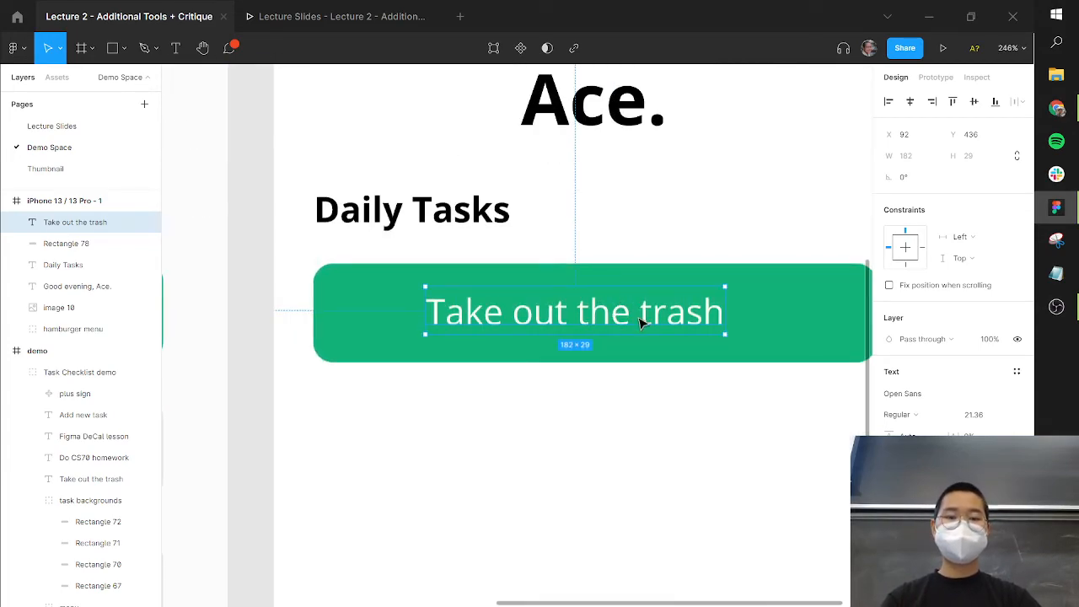
{"action": "left_click_drag", "start_coordinate": [620, 324], "coordinate": [666, 312]}
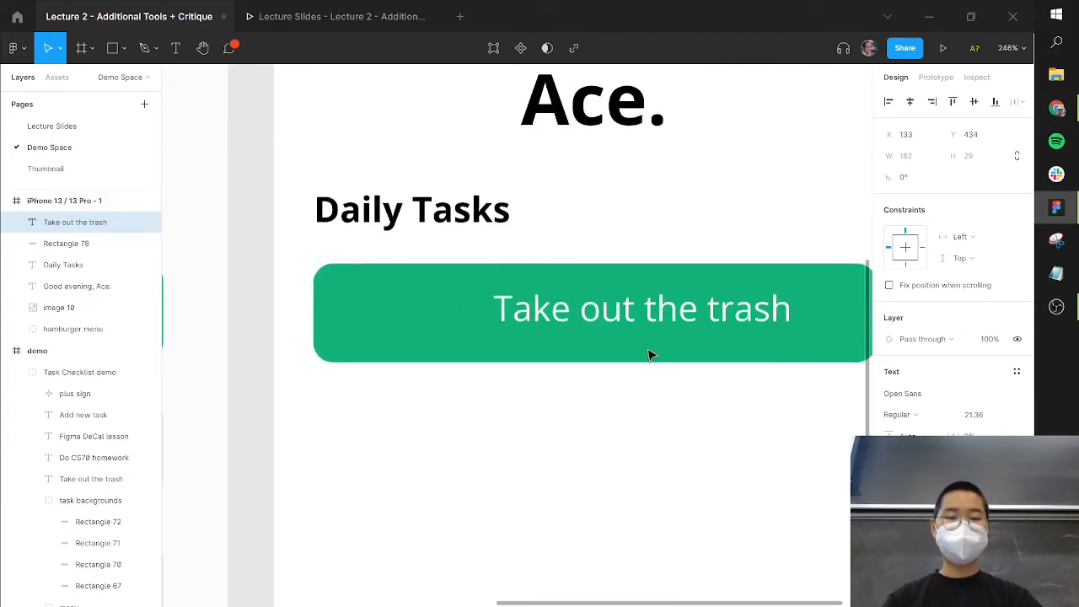
{"action": "left_click", "coordinate": [654, 341], "text": "shift"}
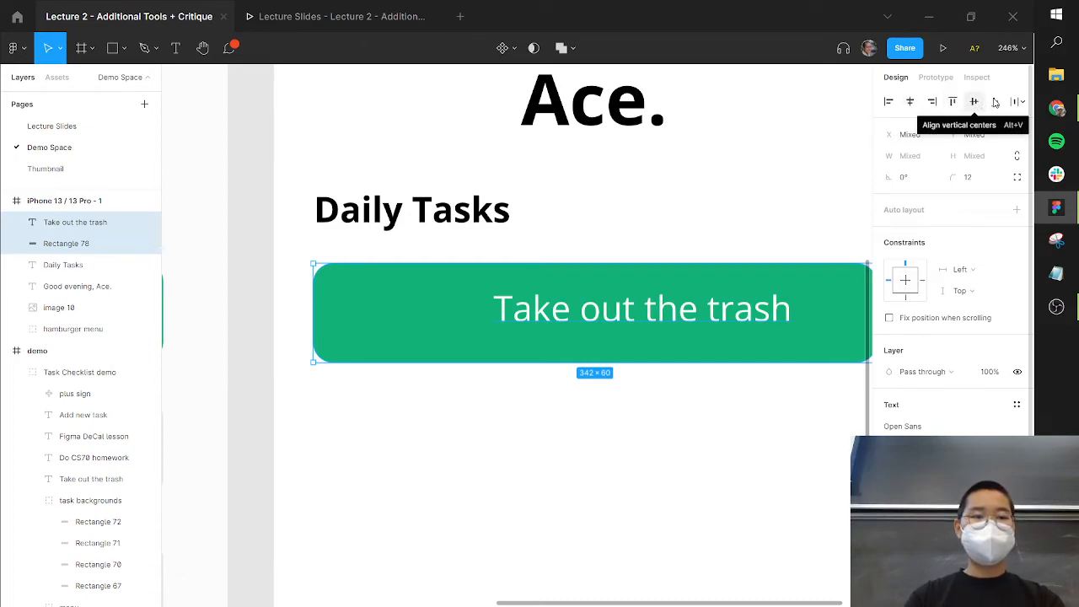
{"action": "left_click", "coordinate": [909, 101]}
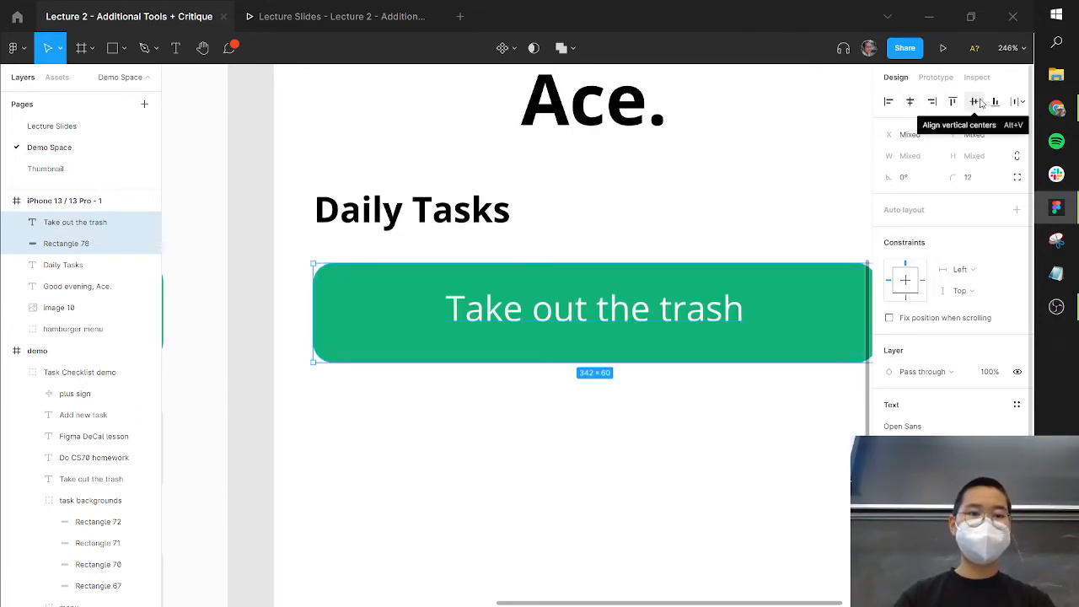
Vertically center the "Take out the trash" text in its green rectangle and check the rectangle's spacing below "Daily Tasks"
{"action": "left_click", "coordinate": [980, 102]}
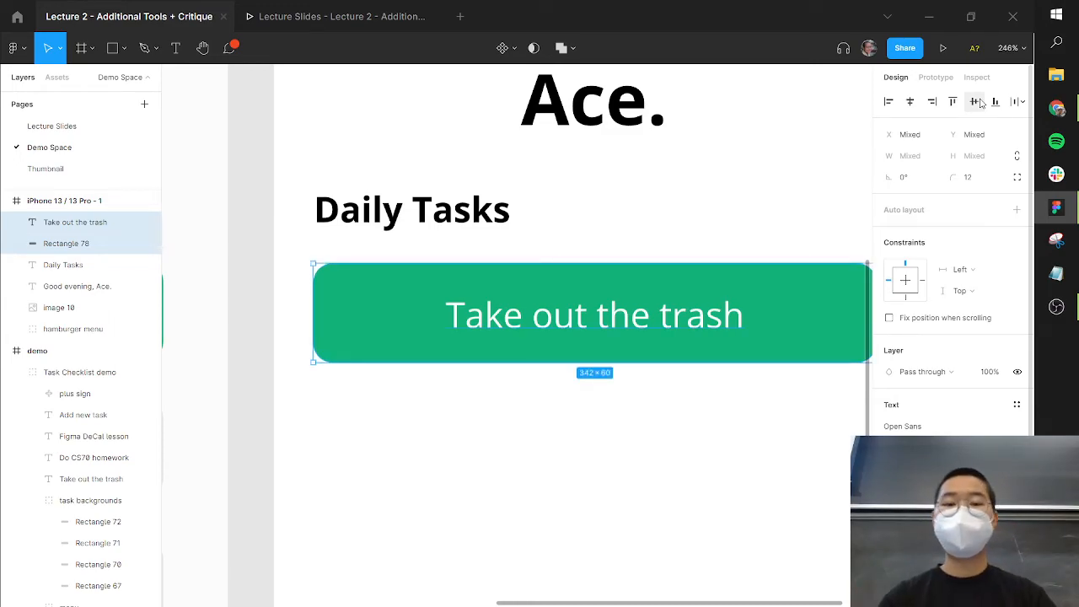
{"action": "left_click", "coordinate": [716, 381]}
{"action": "scroll", "coordinate": [716, 381], "scroll_direction": "down", "scroll_amount": 2}
{"action": "left_click_drag", "start_coordinate": [661, 340], "coordinate": [587, 361]}
{"action": "left_click", "coordinate": [685, 338]}
{"action": "key", "text": "alt"}
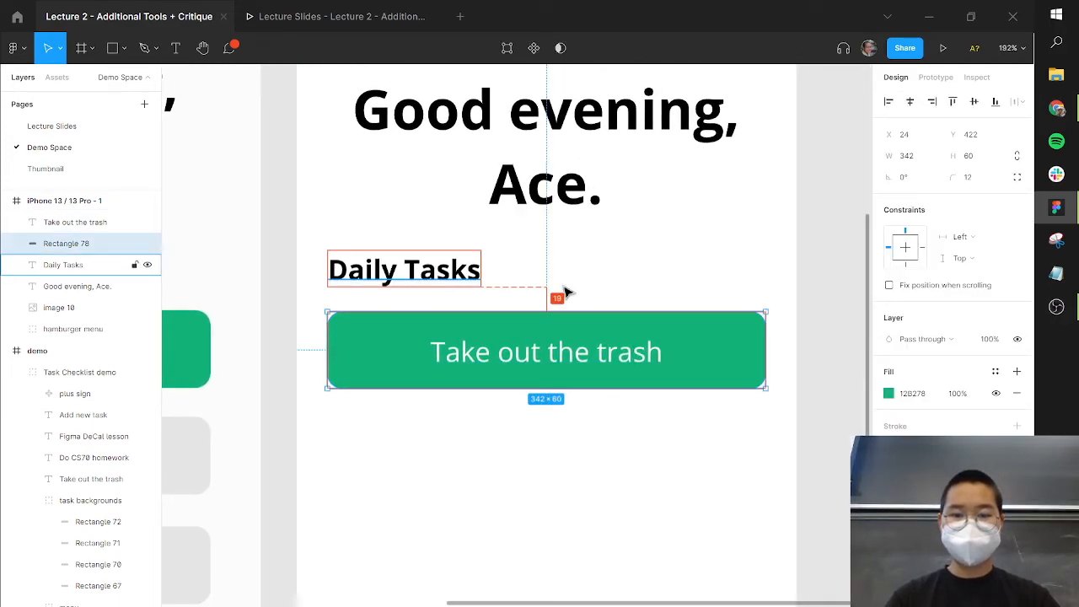
Group the "Take out the trash" text with its green rectangle and nudge the group down a few pixels, away from "Daily Tasks"
{"action": "left_click_drag", "start_coordinate": [608, 467], "coordinate": [592, 355]}
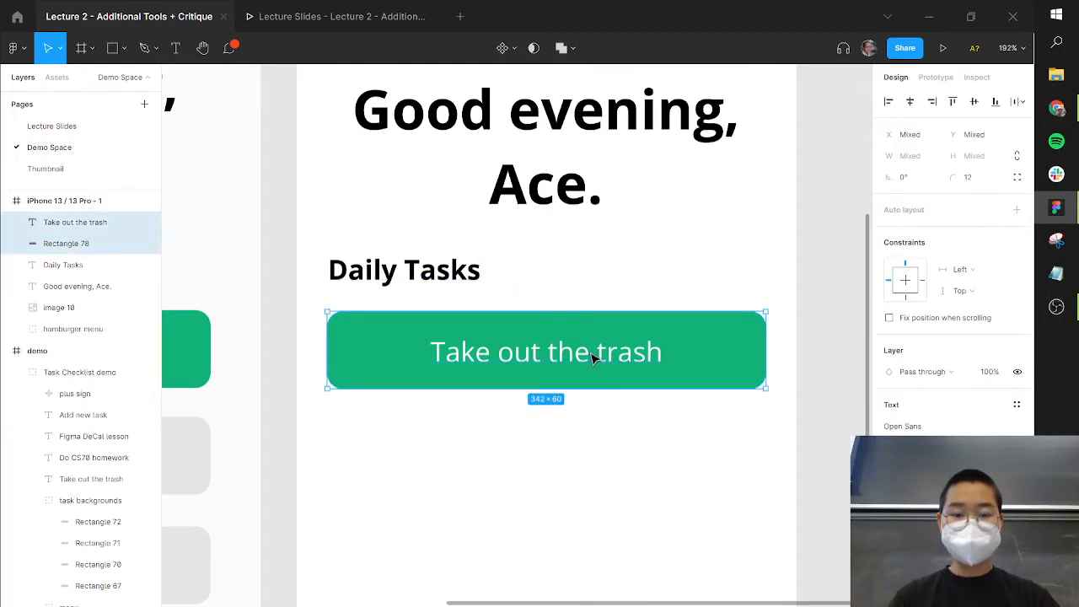
{"action": "right_click", "coordinate": [592, 355]}
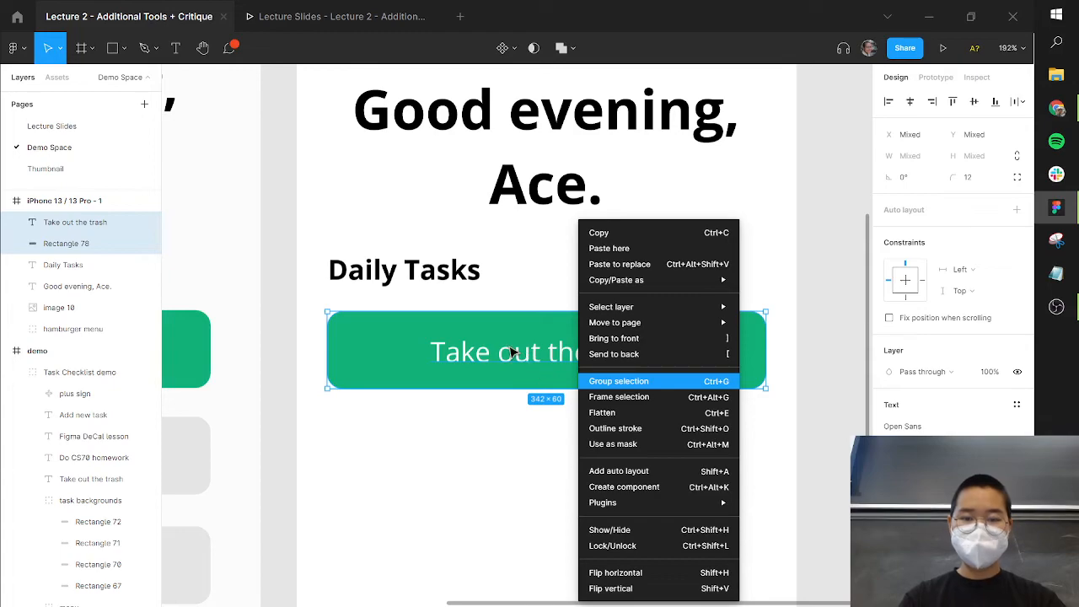
{"action": "key", "text": "ctrl+g"}
{"action": "key", "text": "alt"}
{"action": "key", "text": "Down"}
{"action": "key", "text": "Down"}
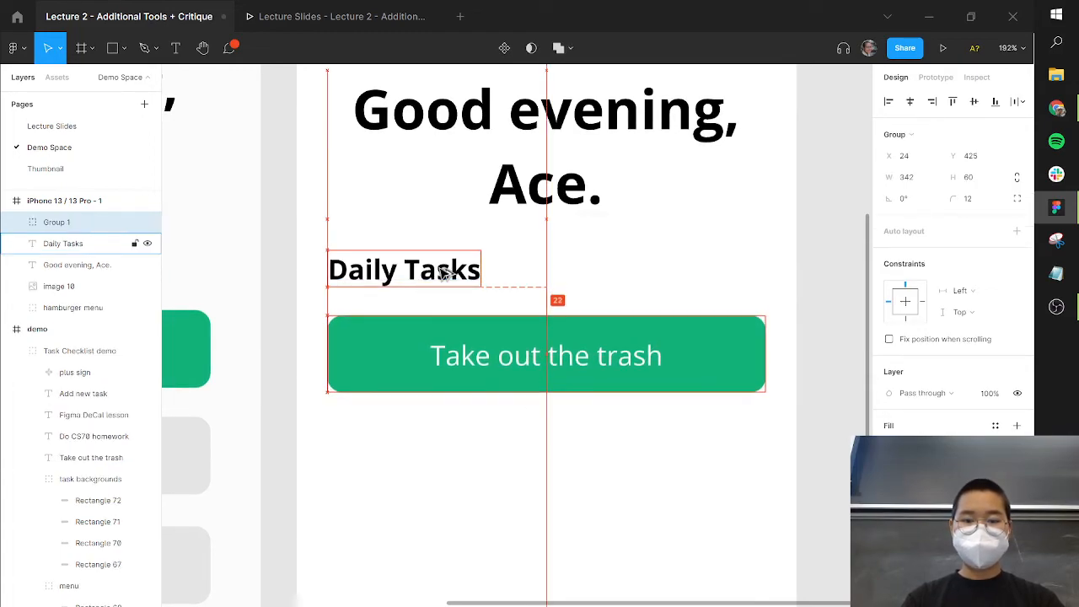
{"action": "key", "text": "Down"}
{"action": "key", "text": "Down"}
{"action": "left_click", "coordinate": [609, 469]}
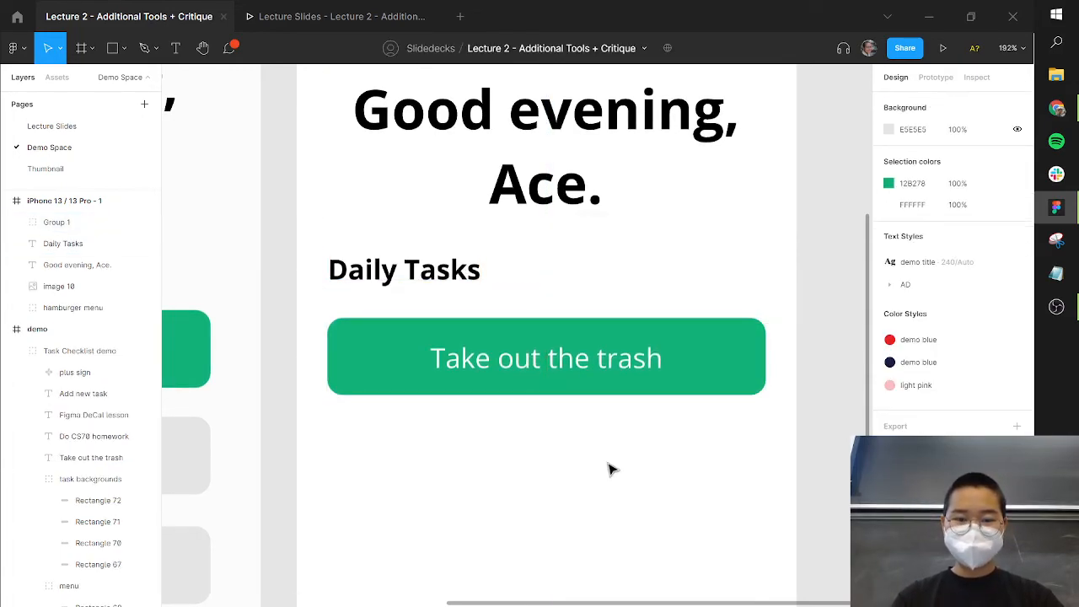
Duplicate the green "Take out the trash" button group and place the copy directly below at Y 511
{"action": "scroll", "coordinate": [610, 470], "scroll_direction": "down", "scroll_amount": 10}
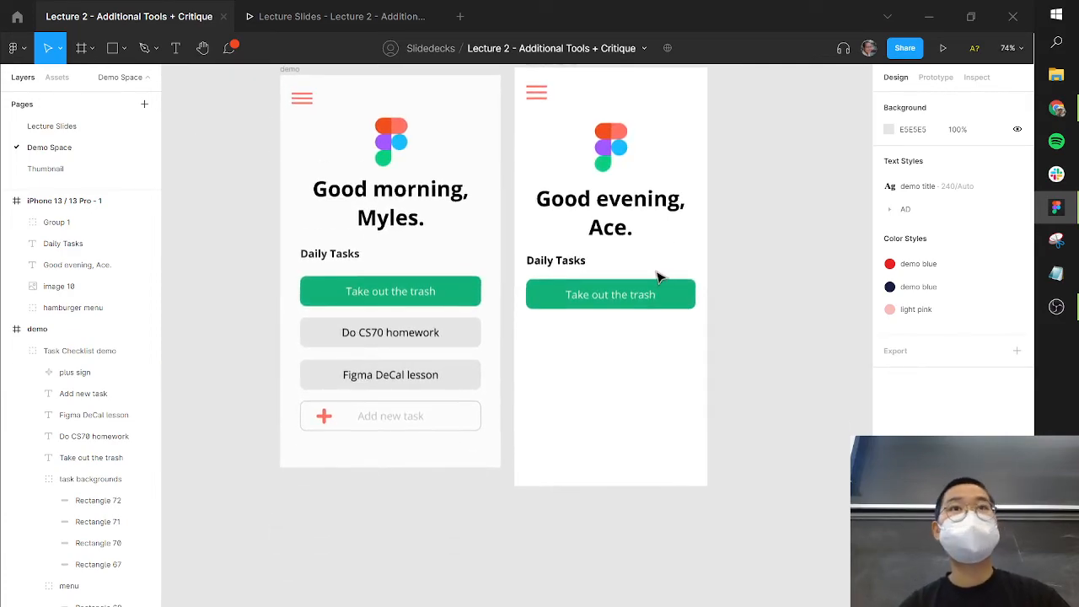
{"action": "left_click", "coordinate": [653, 295]}
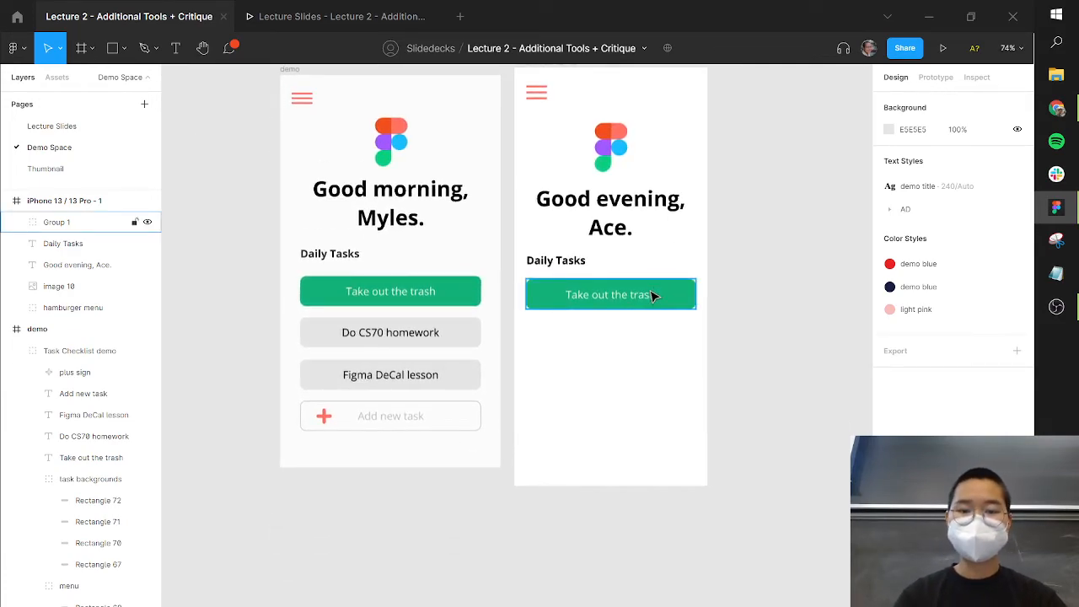
{"action": "left_click", "coordinate": [653, 295]}
{"action": "key", "text": "ctrl+d"}
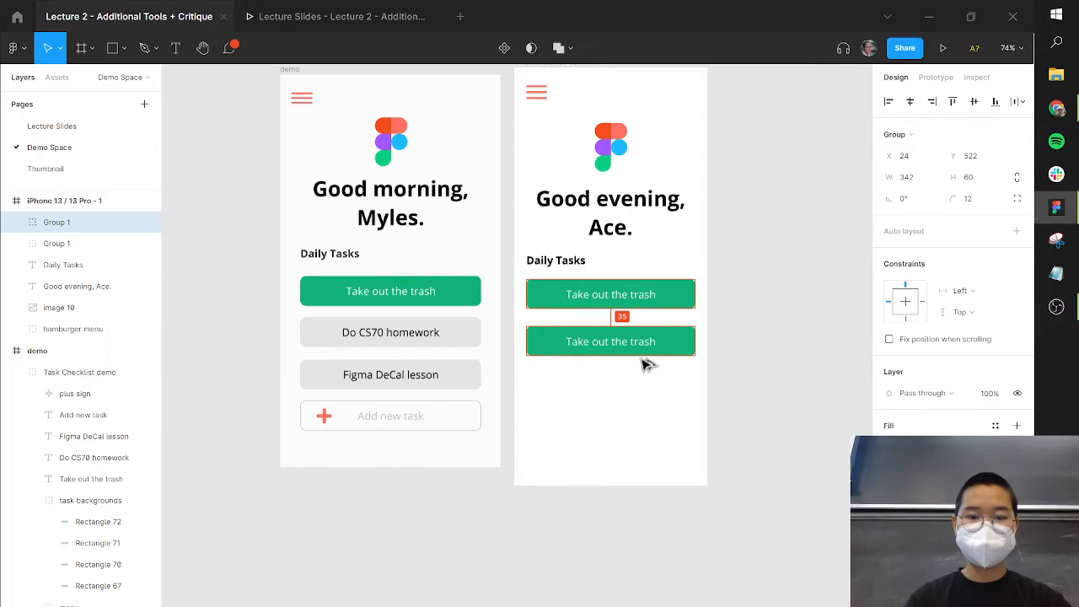
{"action": "left_click_drag", "start_coordinate": [648, 364], "coordinate": [671, 338]}
Change the text of the second button to "Do CS70 homework"
{"action": "key", "text": "t"}
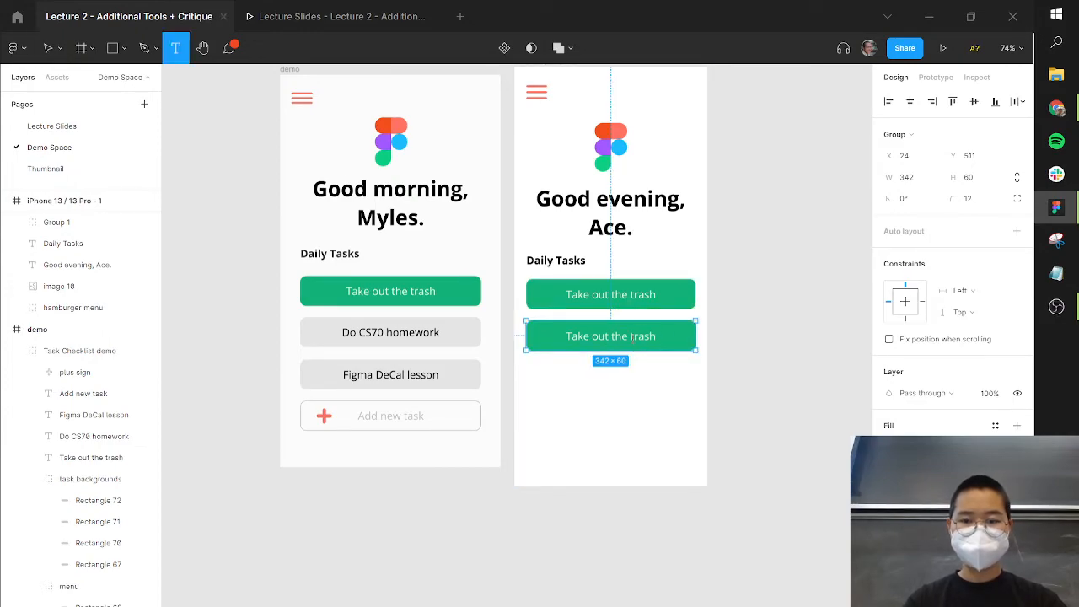
{"action": "left_click", "coordinate": [631, 337]}
{"action": "type", "text": "Do"}
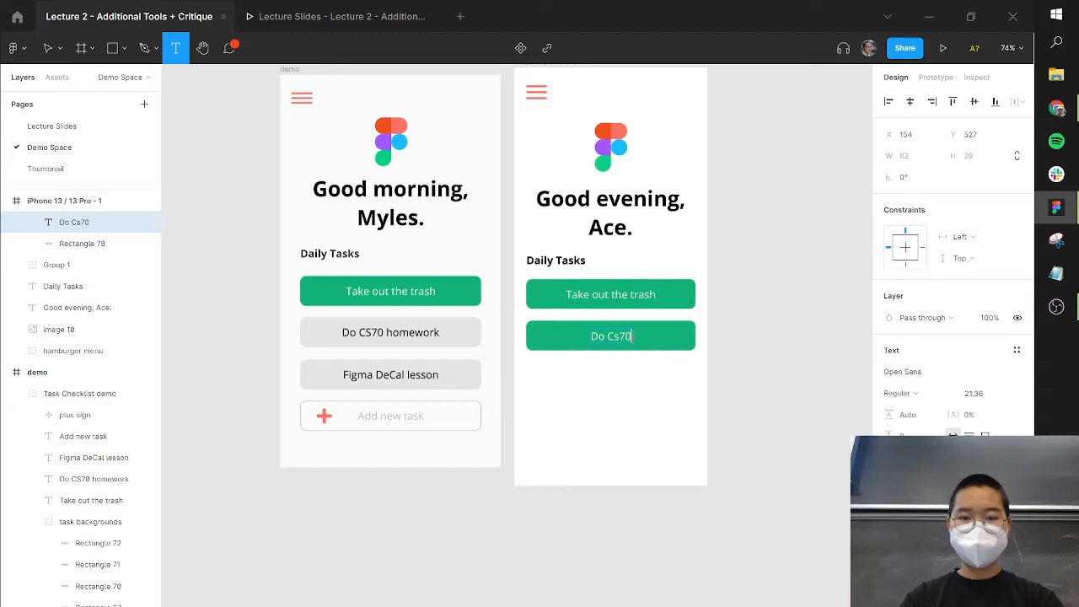
{"action": "type", "text": " CS70 "}
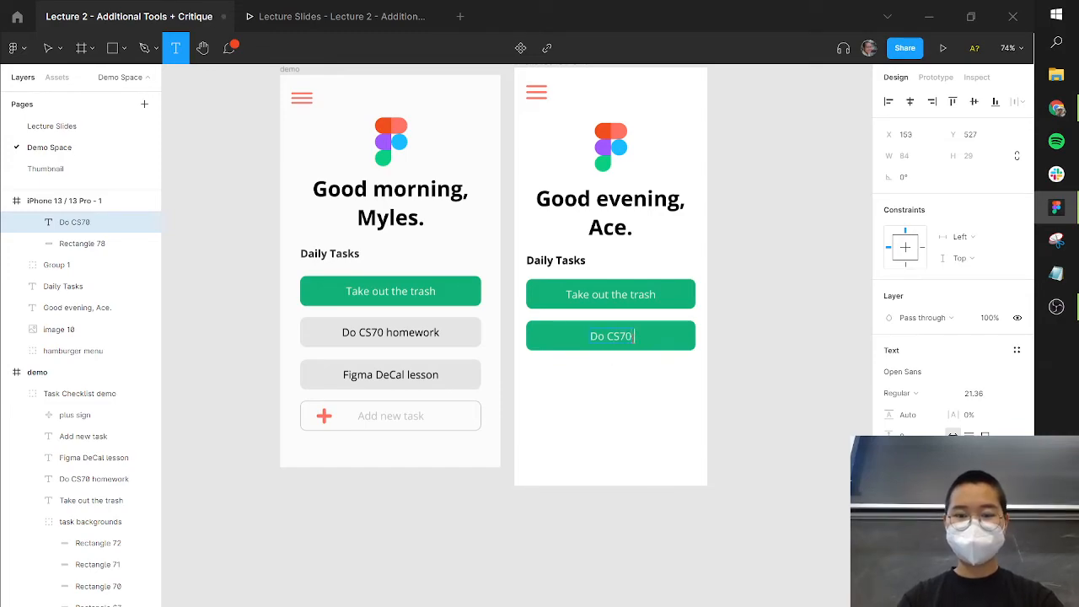
{"action": "type", "text": "homework"}
{"action": "key", "text": "Escape"}
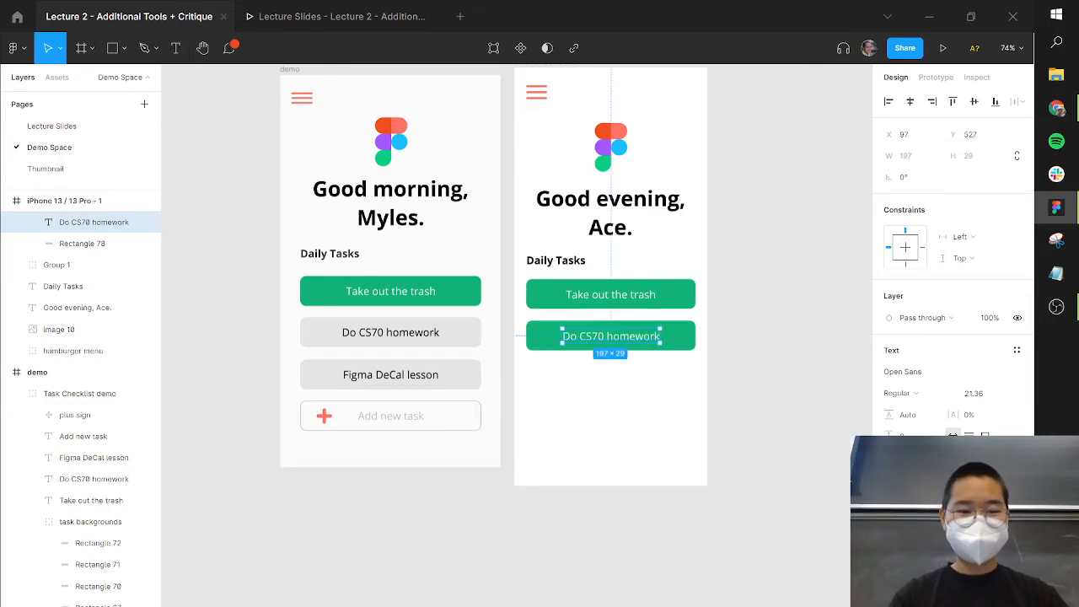
Recolor the "Do CS70 homework" text to 090909 and fill its rectangle with the grey E4E4E4 sampled from the demo button
{"action": "left_click", "coordinate": [894, 512]}
{"action": "left_click_drag", "start_coordinate": [745, 343], "coordinate": [640, 499]}
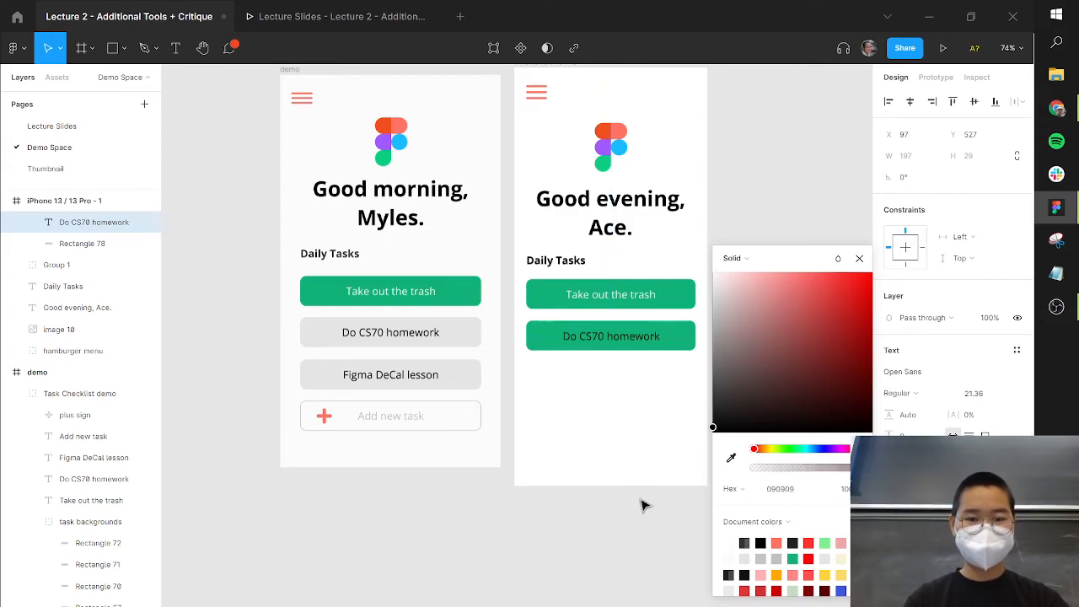
{"action": "left_click", "coordinate": [655, 392]}
{"action": "left_click", "coordinate": [690, 349]}
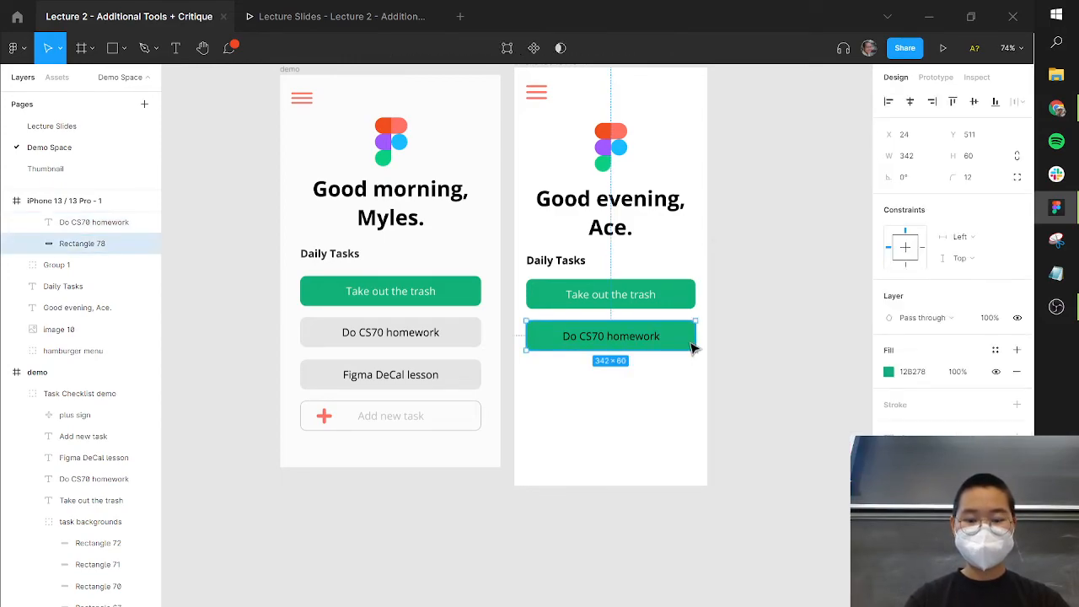
{"action": "left_click", "coordinate": [464, 324]}
{"action": "left_click", "coordinate": [653, 397]}
Duplicate the "Do CS70 homework" button group to Y 595 and change the copy's text to "FIgma DeCal lesson"
{"action": "left_click", "coordinate": [651, 337]}
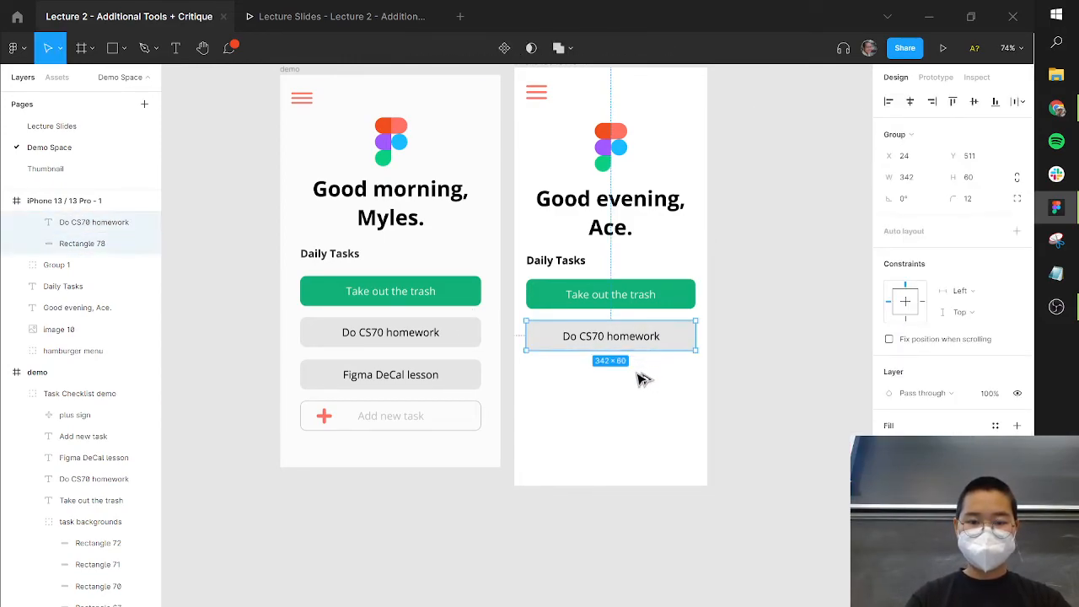
{"action": "left_click_drag", "start_coordinate": [637, 372], "coordinate": [637, 372]}
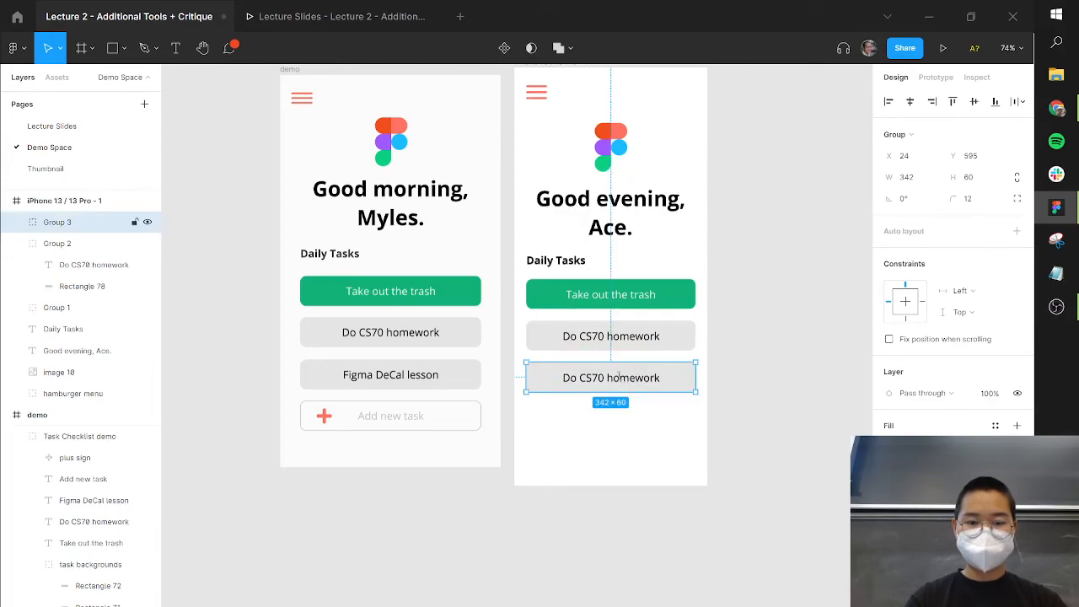
{"action": "key", "text": "t"}
{"action": "left_click", "coordinate": [611, 377]}
{"action": "key", "text": "ctrl+a"}
{"action": "type", "text": "FIgma De"}
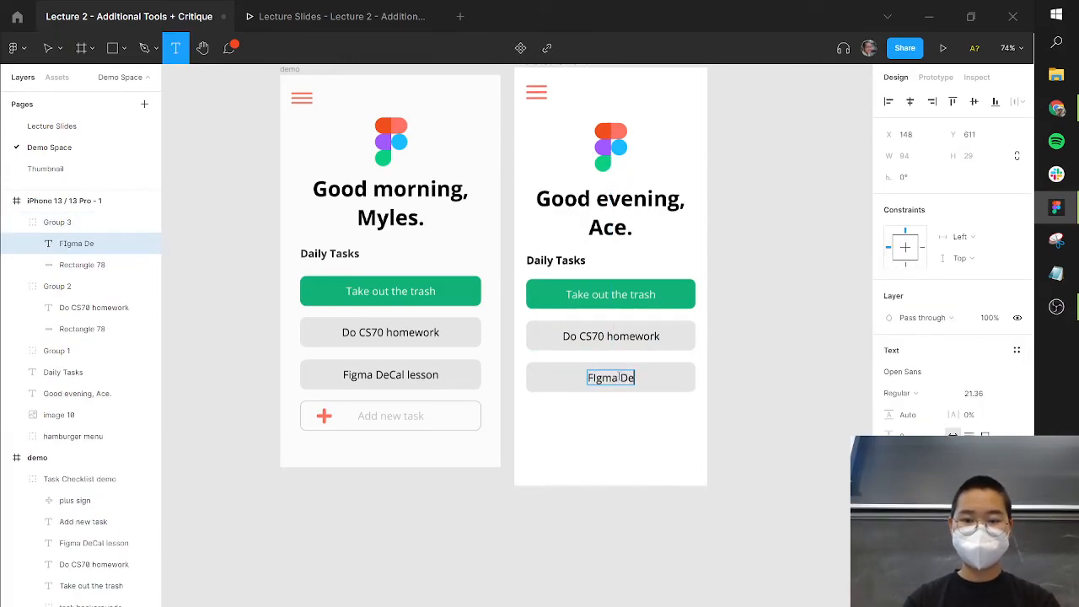
{"action": "type", "text": "Cal lesson"}
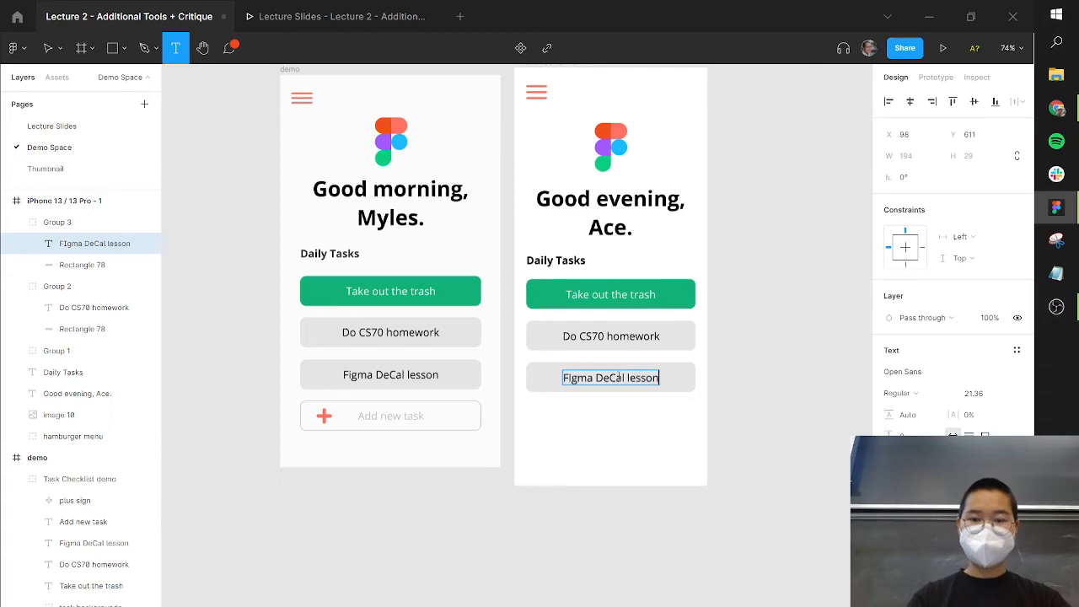
{"action": "key", "text": "Escape"}
{"action": "left_click", "coordinate": [571, 452]}
Try a strikethrough decoration on the green button's "Take out the trash" text and undo it
{"action": "scroll", "coordinate": [692, 221], "scroll_direction": "up", "scroll_amount": 2}
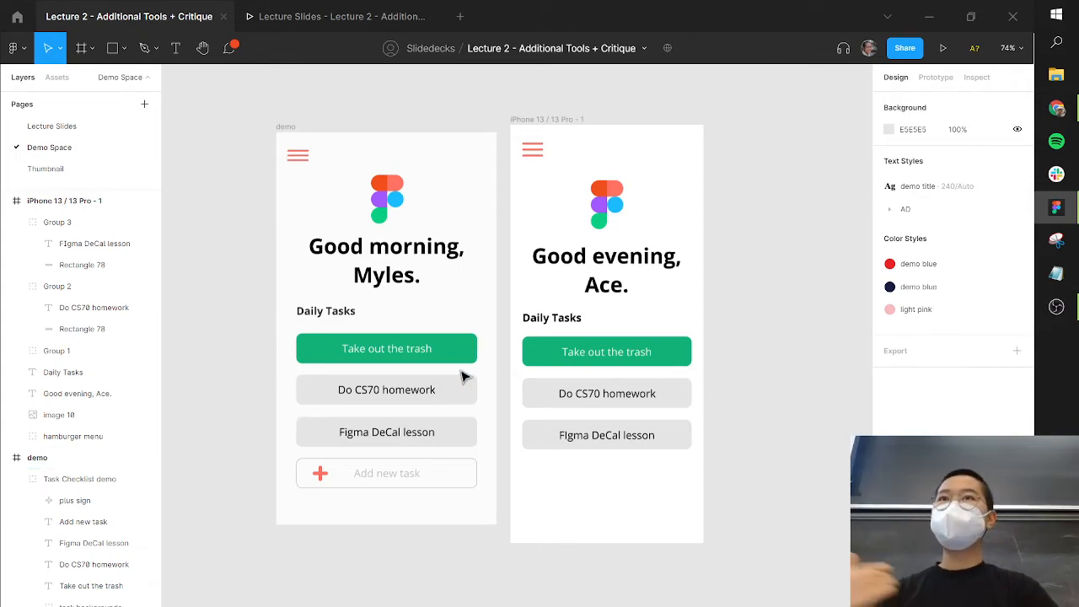
{"action": "left_click", "coordinate": [554, 357]}
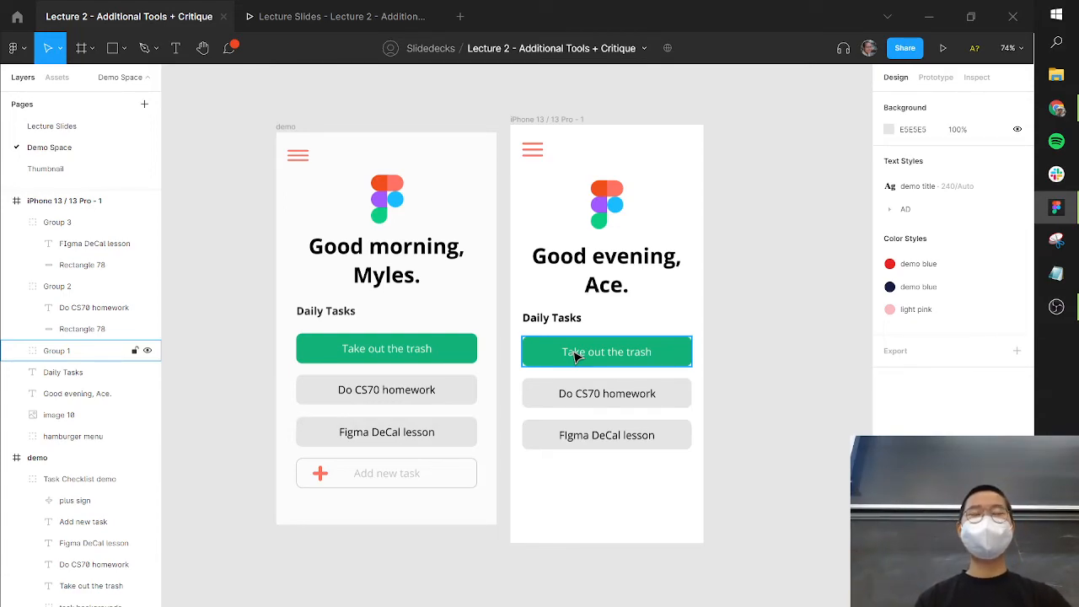
{"action": "double_click", "coordinate": [646, 354]}
{"action": "double_click", "coordinate": [648, 355]}
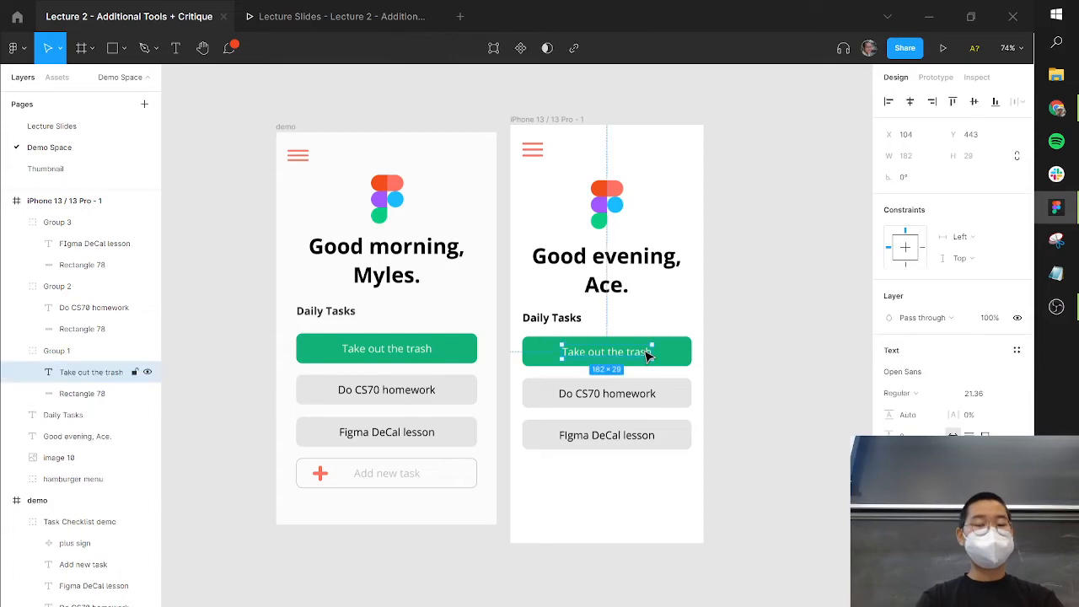
{"action": "scroll", "coordinate": [647, 355], "scroll_direction": "up", "scroll_amount": 5}
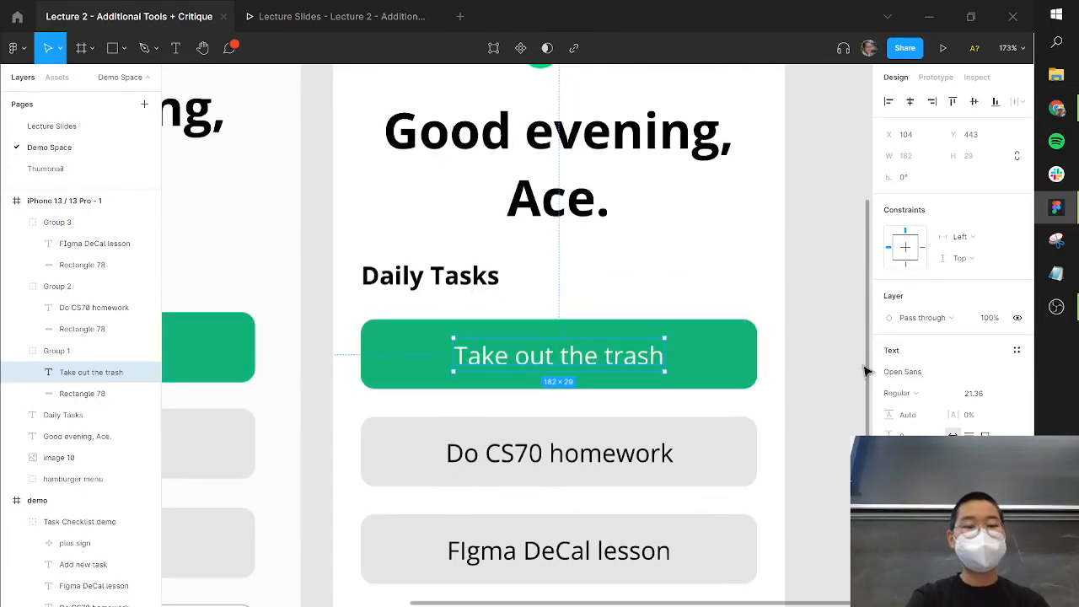
{"action": "left_click", "coordinate": [1016, 457]}
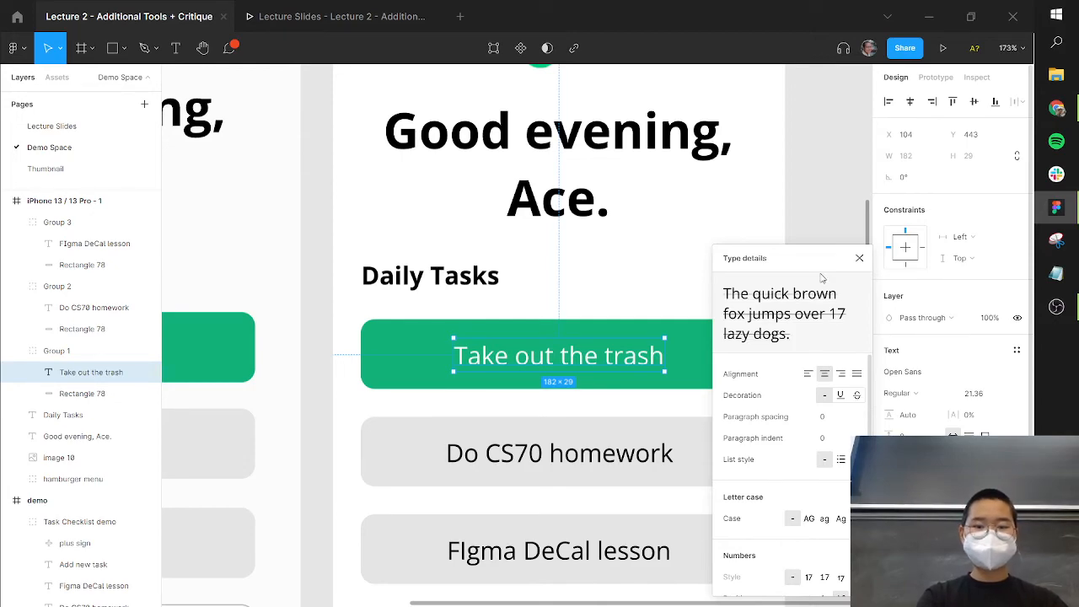
{"action": "left_click", "coordinate": [856, 394]}
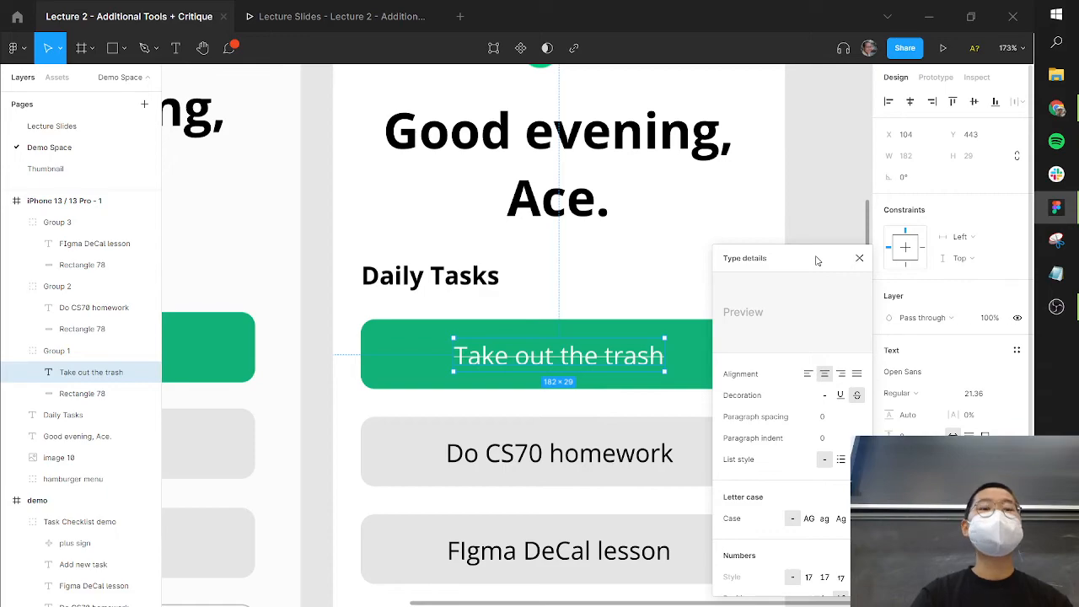
{"action": "key", "text": "ctrl+z"}
{"action": "left_click", "coordinate": [773, 156]}
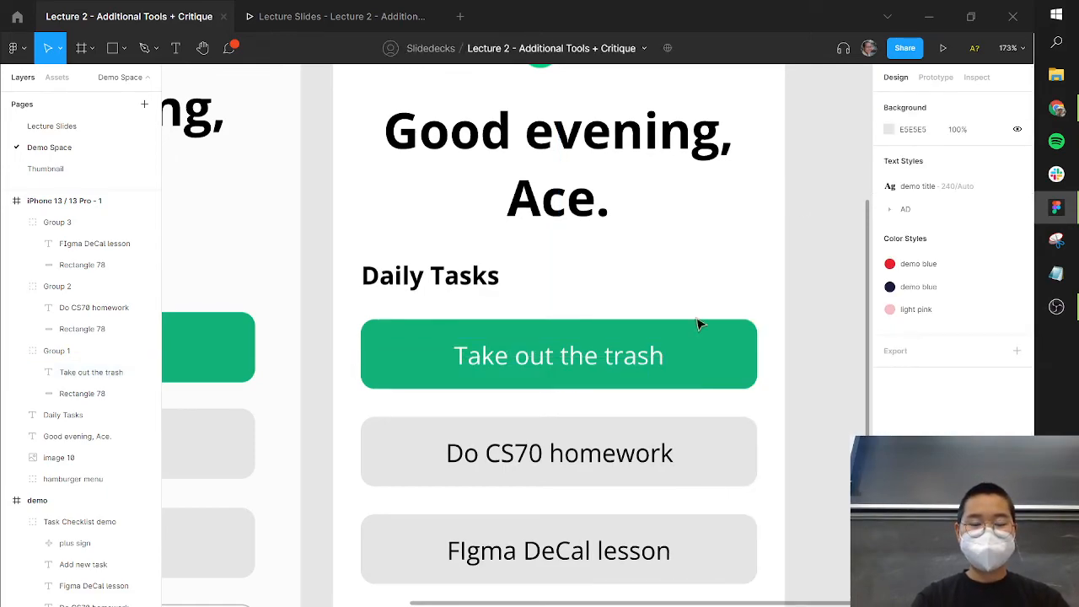
Duplicate the "FIgma DeCal lesson" button group to Y 679 as the fourth button
{"action": "scroll", "coordinate": [674, 325], "scroll_direction": "down", "scroll_amount": 2}
{"action": "scroll", "coordinate": [652, 354], "scroll_direction": "down", "scroll_amount": 1}
{"action": "scroll", "coordinate": [585, 380], "scroll_direction": "down", "scroll_amount": 5}
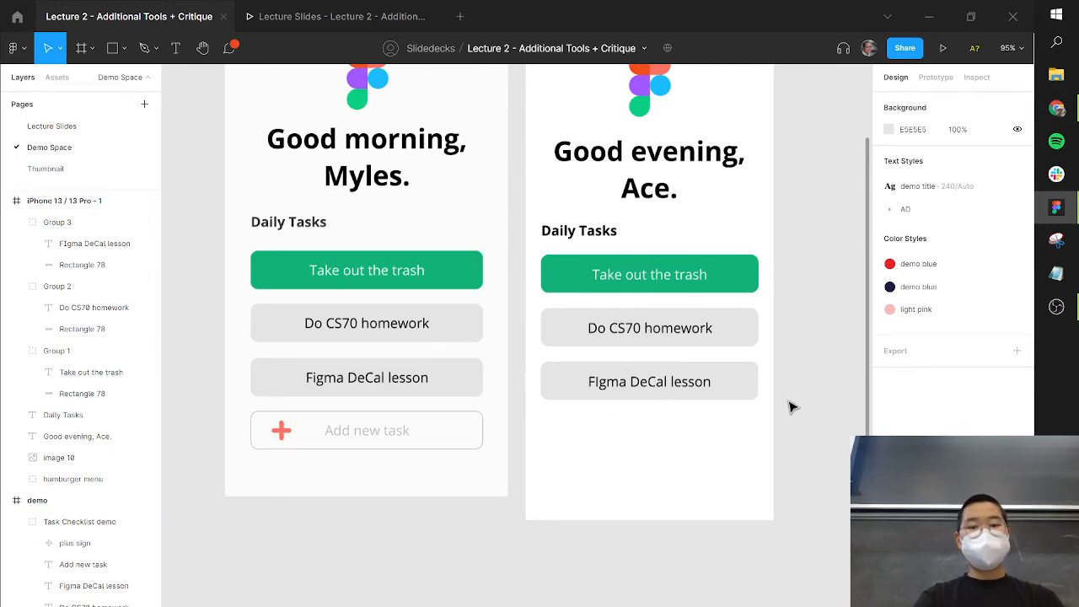
{"action": "left_click", "coordinate": [693, 386]}
{"action": "key", "text": "ctrl+d"}
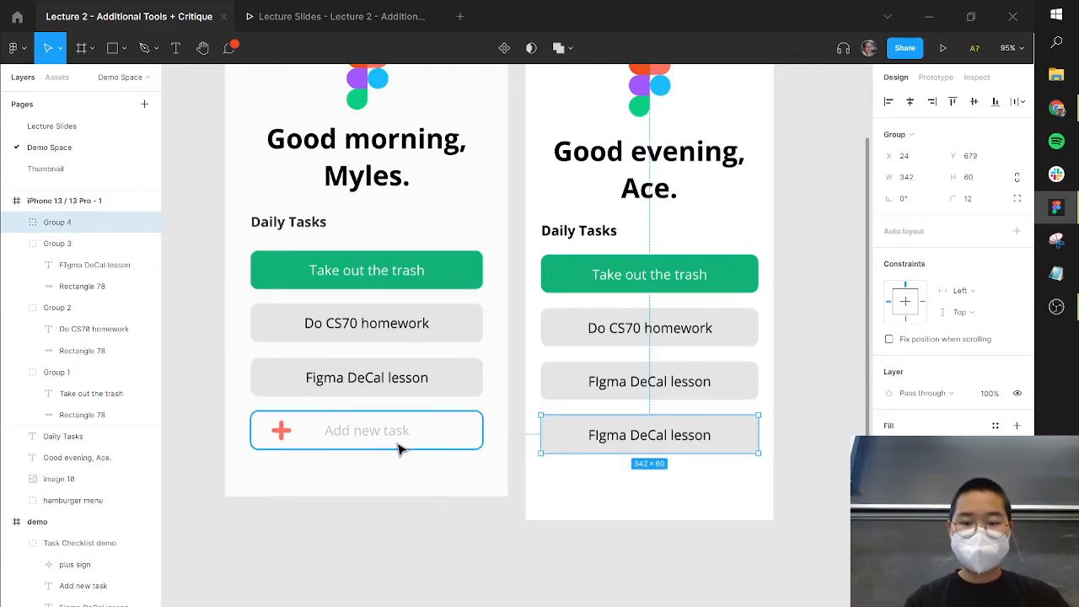
Swap the fourth button rectangle's fill and stroke so it has only an E4E4E4 outline, like the demo's "Add new task" button
{"action": "scroll", "coordinate": [453, 444], "scroll_direction": "up", "scroll_amount": 5}
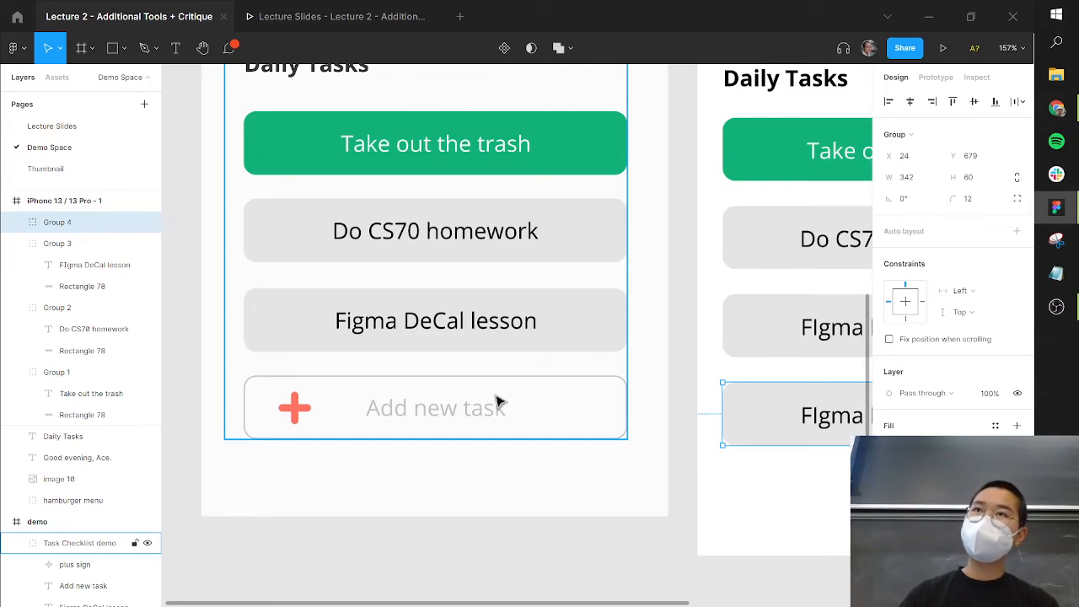
{"action": "scroll", "coordinate": [818, 413], "scroll_direction": "right", "scroll_amount": 5}
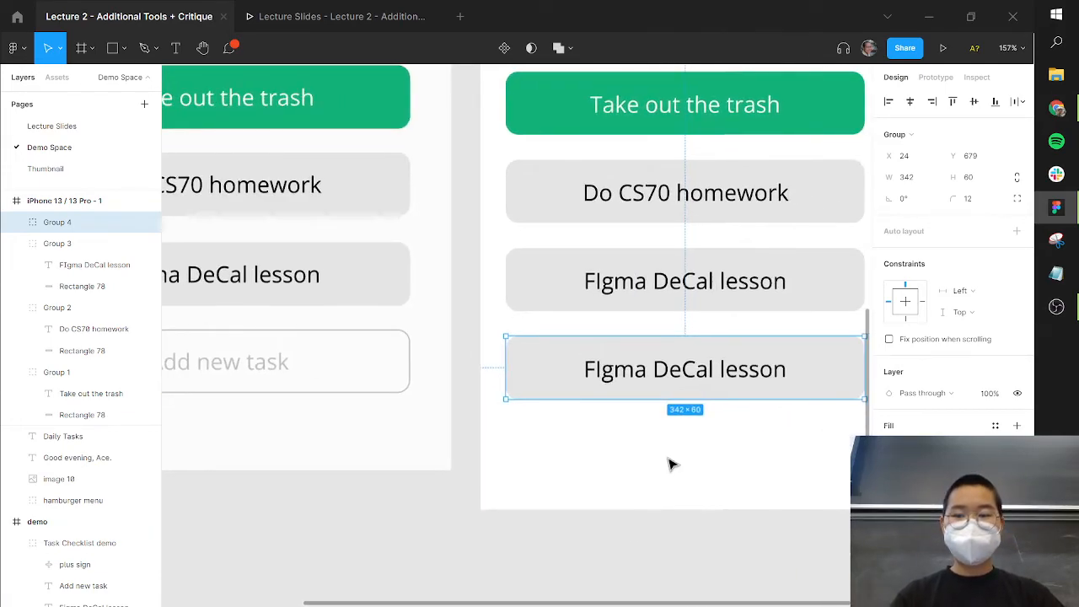
{"action": "left_click", "coordinate": [670, 464]}
{"action": "double_click", "coordinate": [569, 371]}
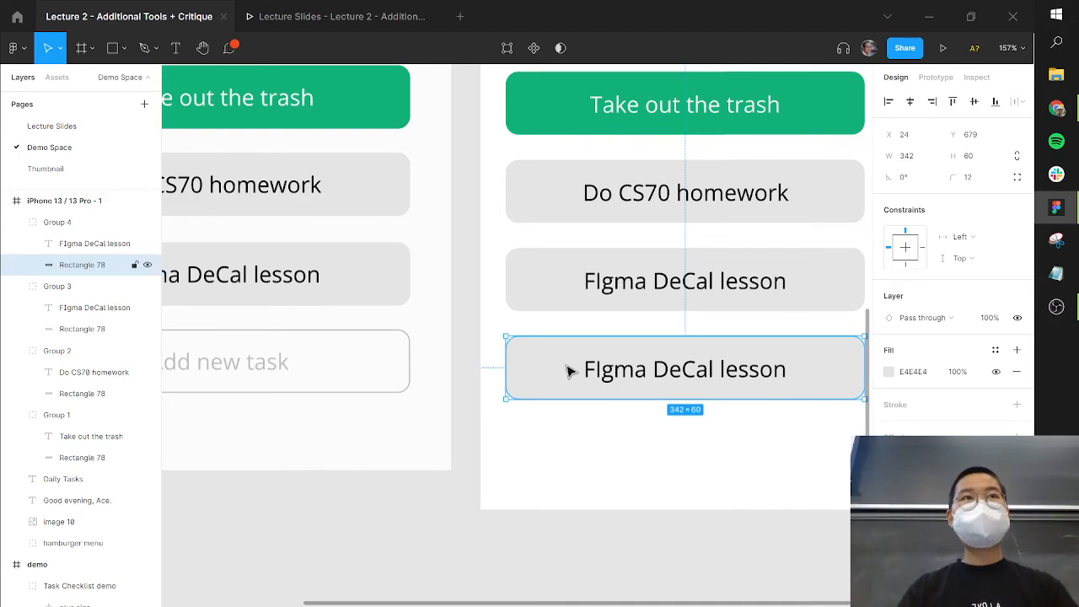
{"action": "key", "text": "shift+x"}
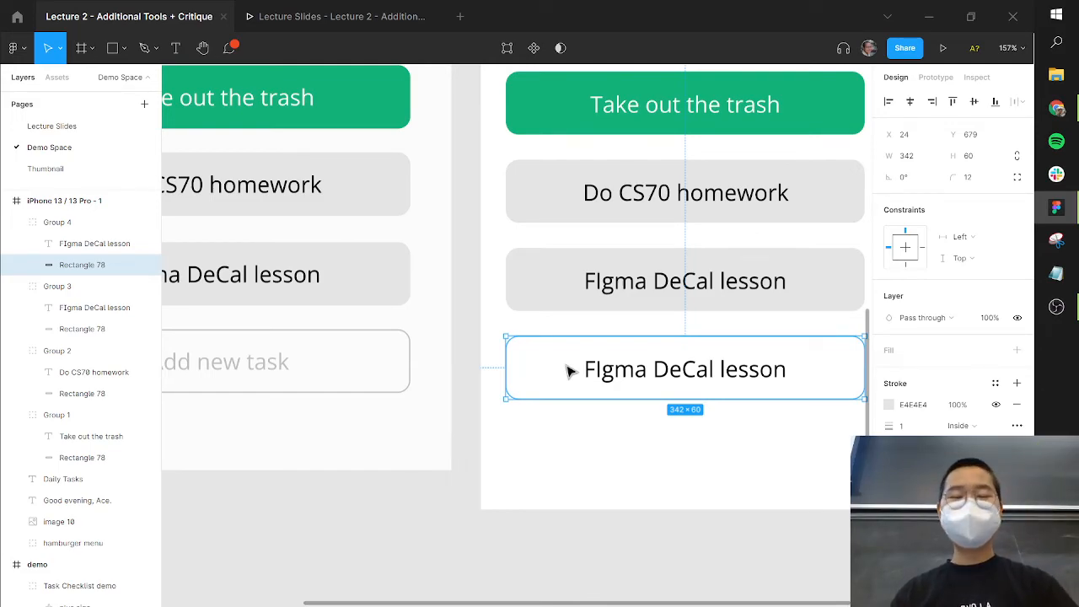
Recolor the fourth button's text with the light grey sampled from the third button's background, keeping the text selected
{"action": "left_click", "coordinate": [740, 375]}
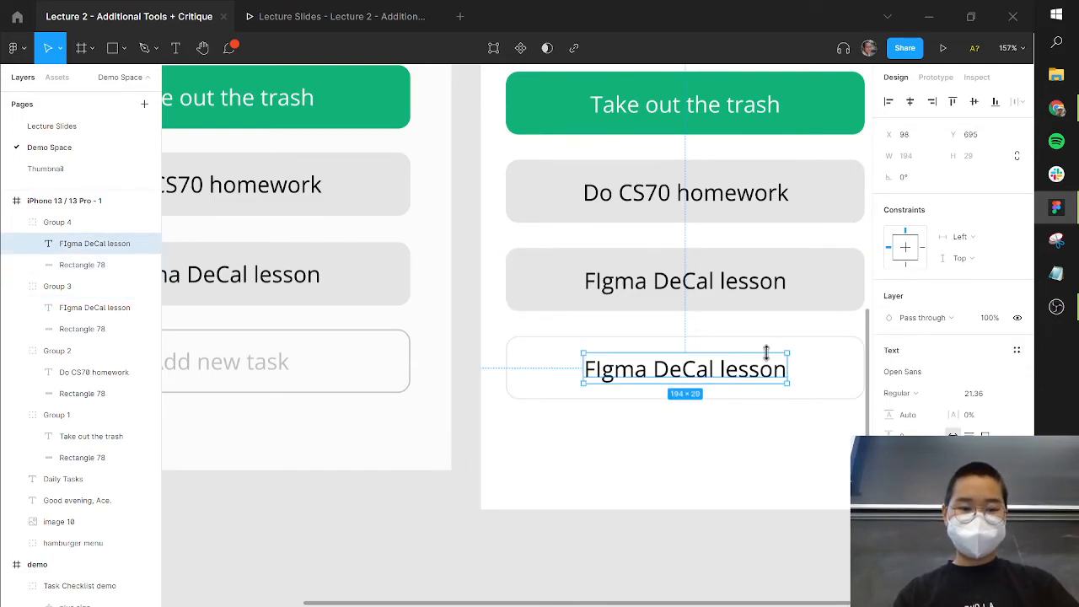
{"action": "key", "text": "i"}
{"action": "left_click", "coordinate": [829, 280]}
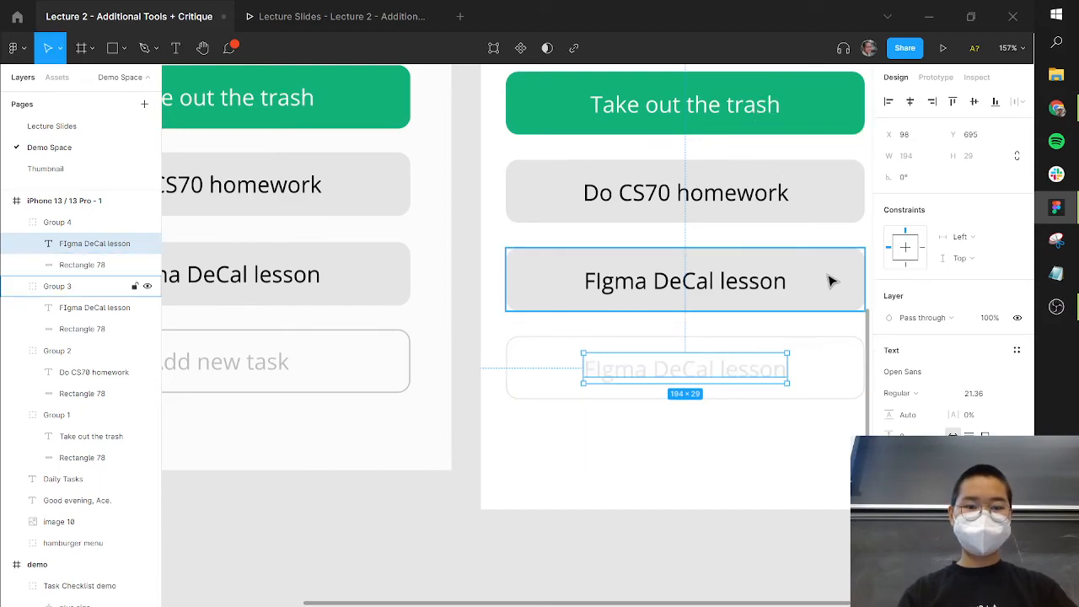
{"action": "left_click", "coordinate": [705, 464]}
{"action": "left_click", "coordinate": [720, 375], "text": "ctrl"}
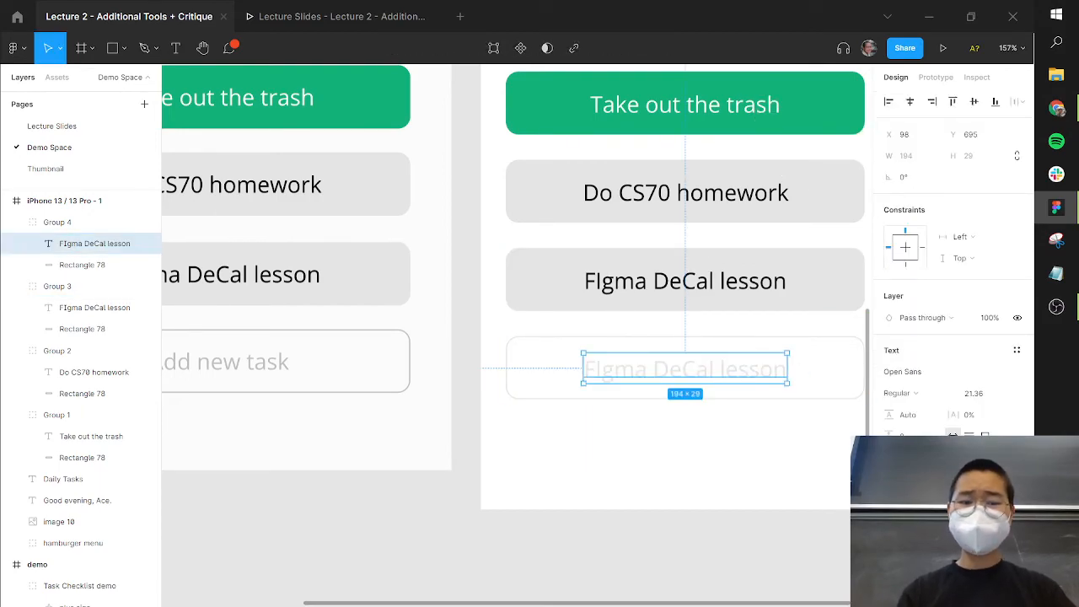
Darken the fourth button's text from the light fill to a medium neutral grey
{"action": "left_click", "coordinate": [891, 511]}
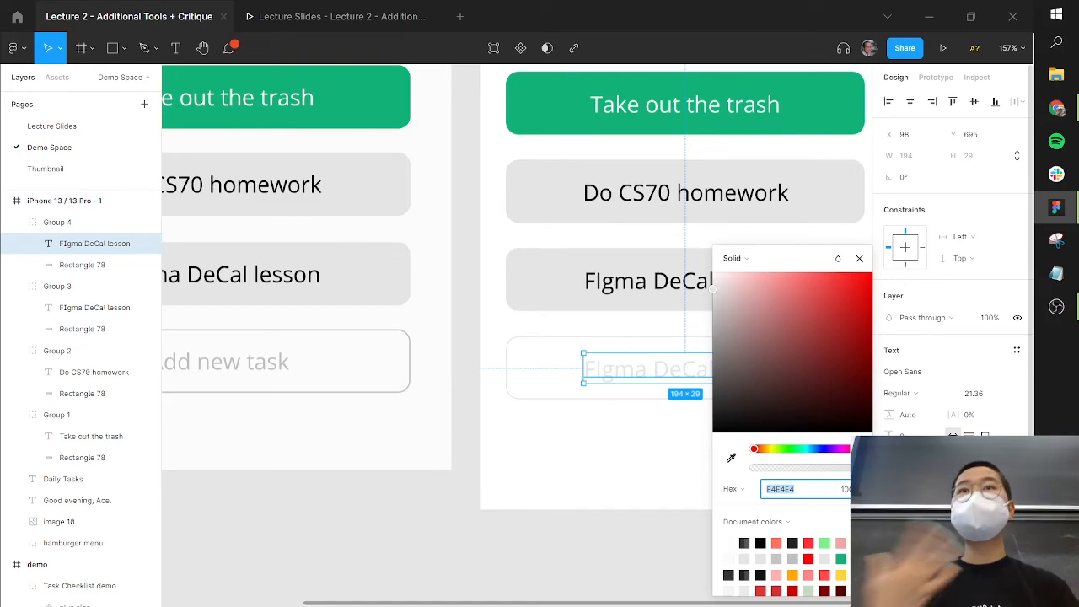
{"action": "mouse_move", "coordinate": [732, 325]}
{"action": "left_mouse_down"}
{"action": "mouse_move", "coordinate": [705, 356]}
{"action": "mouse_move", "coordinate": [684, 354]}
{"action": "left_mouse_up"}
{"action": "key", "text": "Escape"}
Correct the fourth button's text to "Figma DeCal lesson" with a lowercase i
{"action": "key", "text": "t"}
{"action": "left_click", "coordinate": [605, 379]}
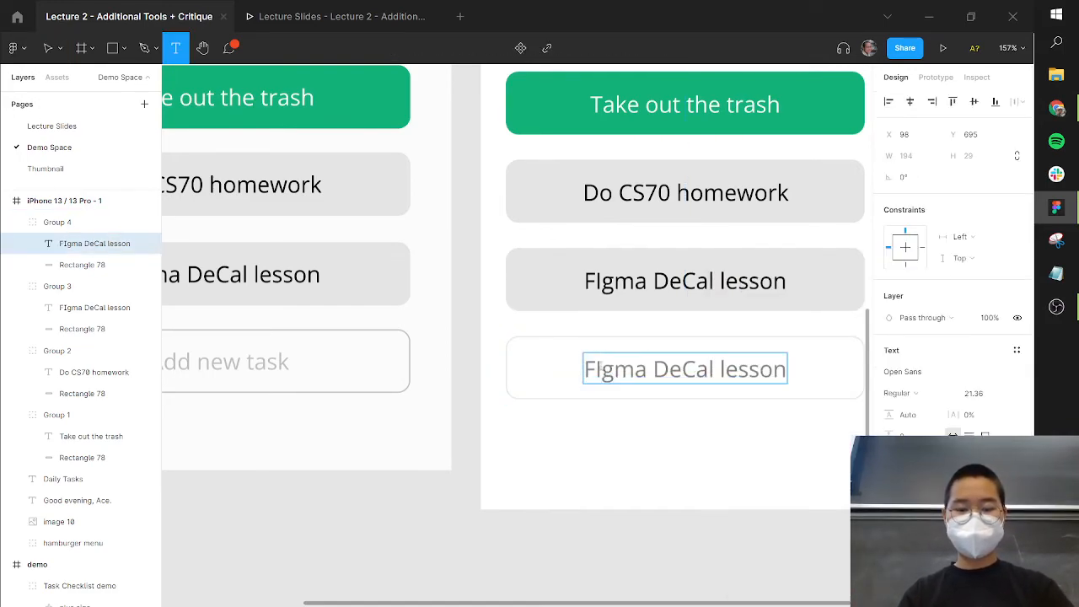
{"action": "key", "text": "BackSpace"}
{"action": "type", "text": "i"}
{"action": "key", "text": "Escape"}
{"action": "key", "text": "Escape"}
Copy the whole plus sign component from the demo's "Add new task" button into the iPhone 13 / 13 Pro - 1 frame
{"action": "scroll", "coordinate": [671, 442], "scroll_direction": "left", "scroll_amount": 5}
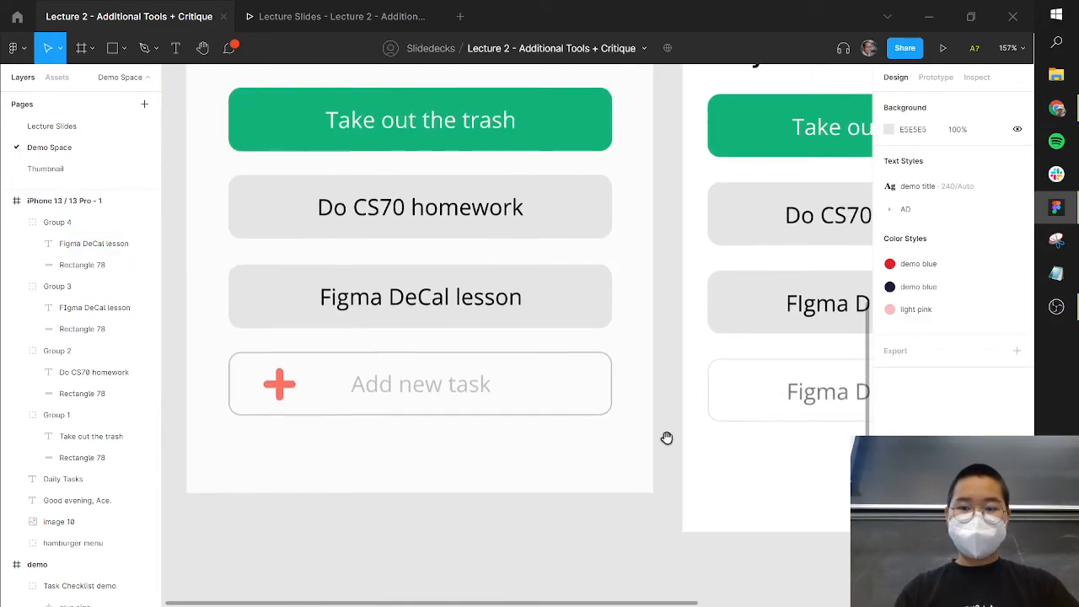
{"action": "double_click", "coordinate": [279, 381]}
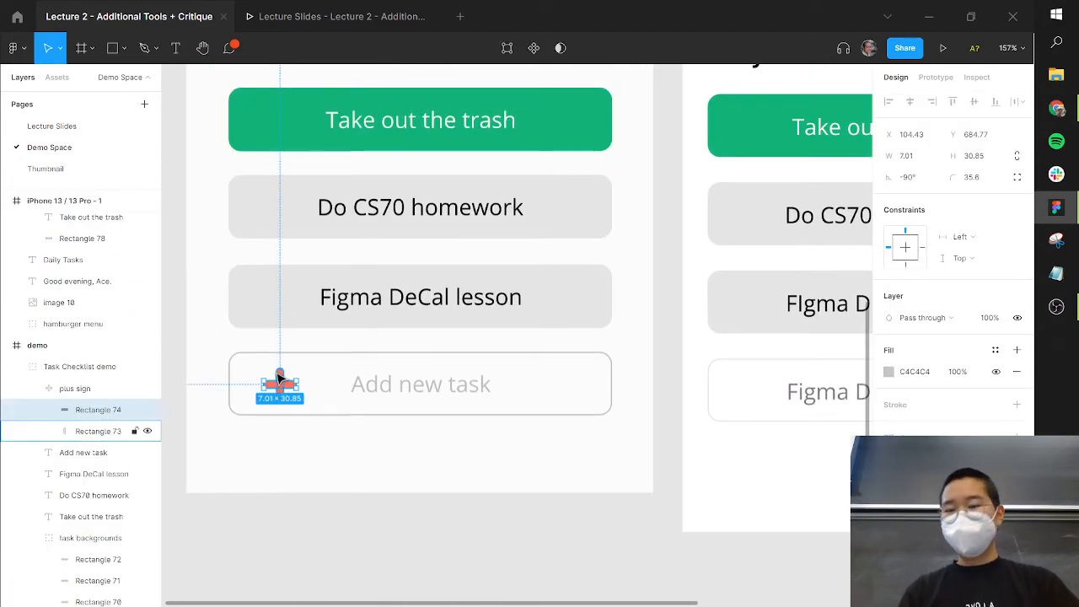
{"action": "left_click", "coordinate": [279, 381], "text": "shift"}
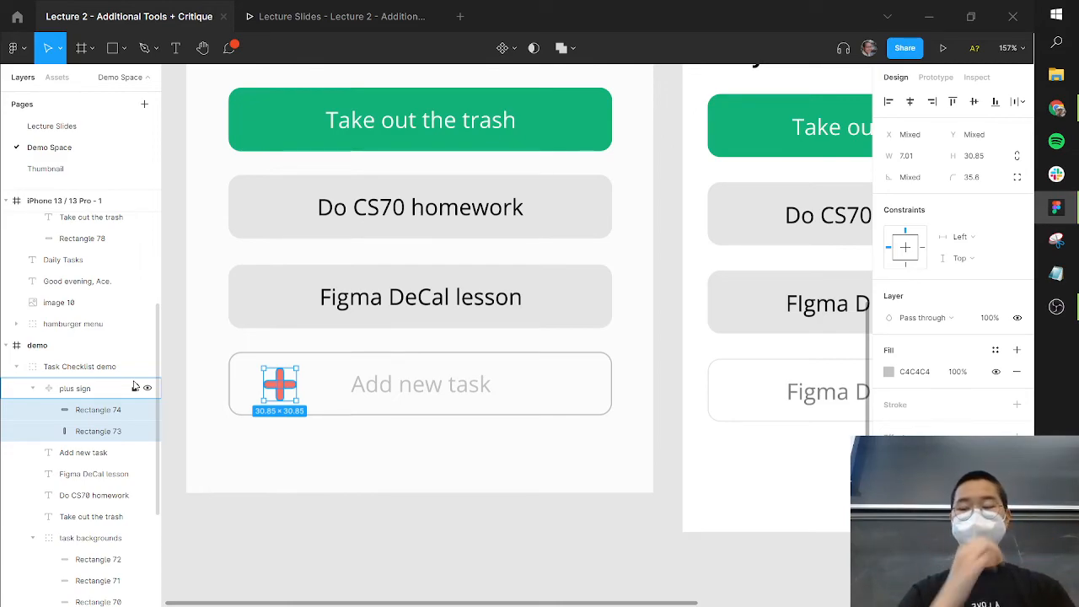
{"action": "left_click", "coordinate": [50, 388]}
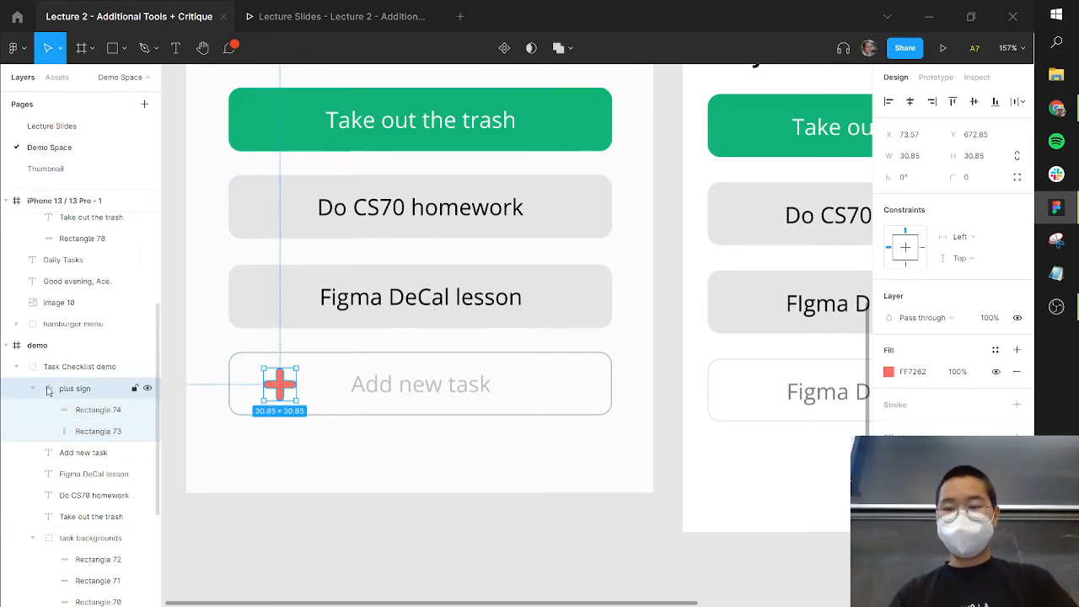
{"action": "left_click", "coordinate": [719, 441]}
{"action": "left_click_drag", "start_coordinate": [694, 360], "coordinate": [566, 440]}
{"action": "key", "text": "shift+1"}
{"action": "left_click", "coordinate": [578, 76]}
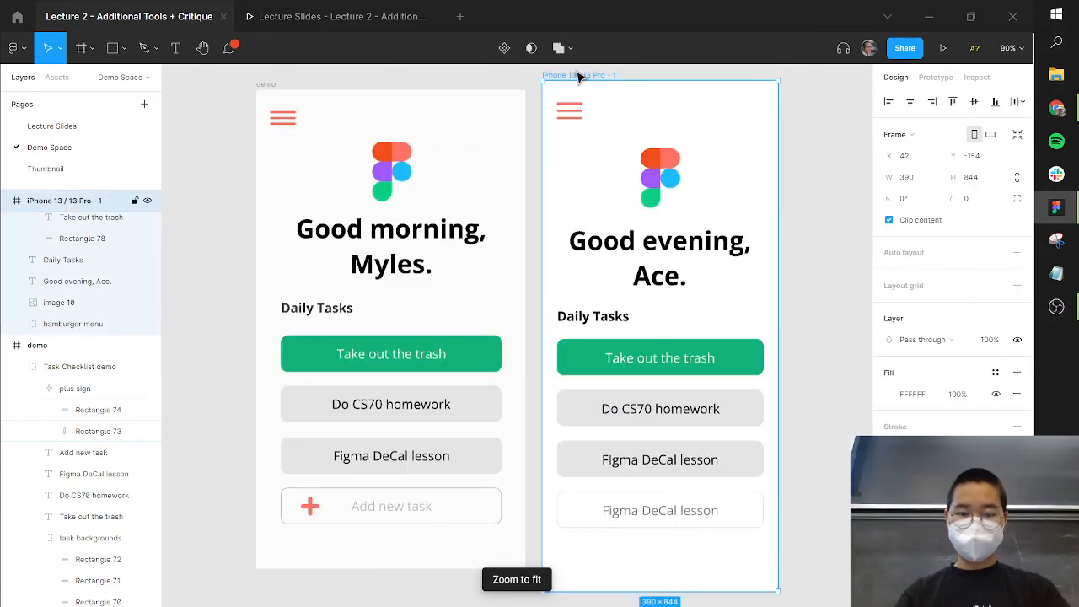
{"action": "key", "text": "ctrl+v"}
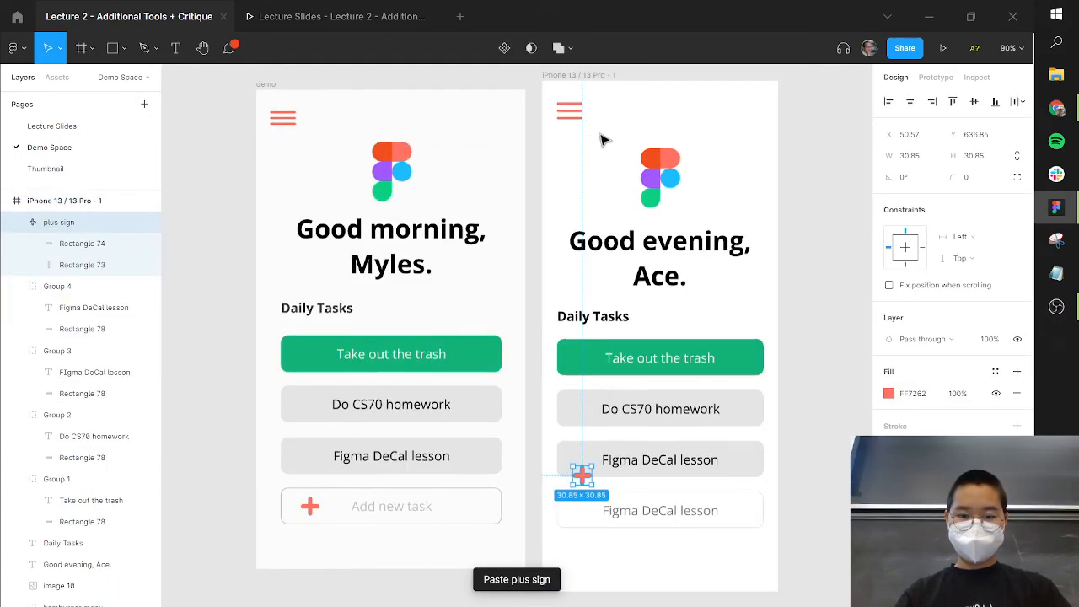
Position the plus sign inside the fourth button at X 48, Y 694 and nest it within Group 4
{"action": "scroll", "coordinate": [601, 470], "scroll_direction": "up", "scroll_amount": 10}
{"action": "left_click_drag", "start_coordinate": [604, 494], "coordinate": [580, 211]}
{"action": "left_click_drag", "start_coordinate": [496, 244], "coordinate": [474, 458]}
{"action": "key", "text": "alt"}
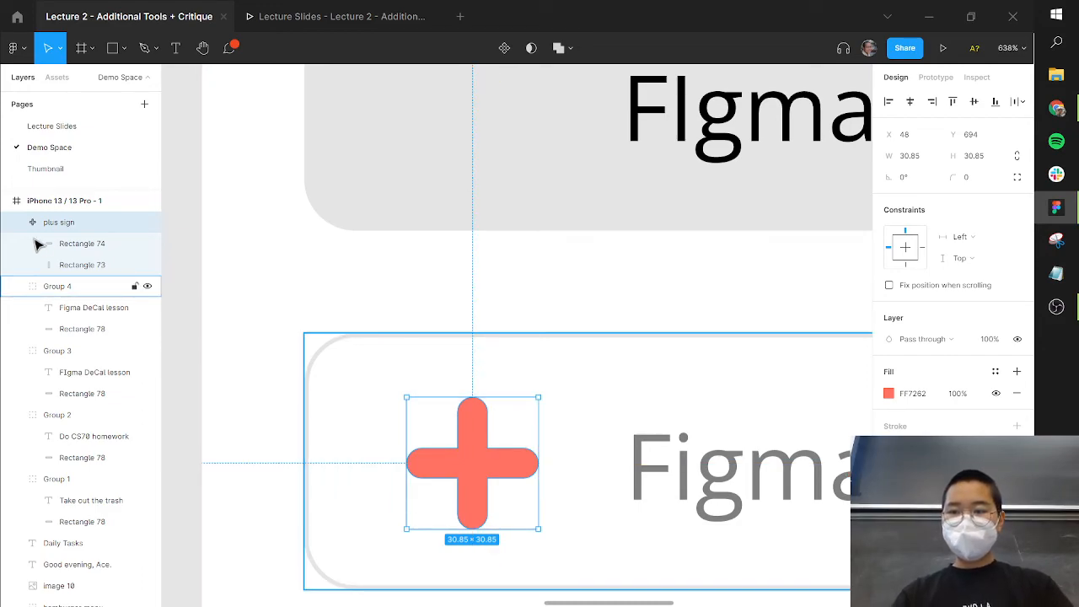
{"action": "left_click_drag", "start_coordinate": [75, 262], "coordinate": [79, 300]}
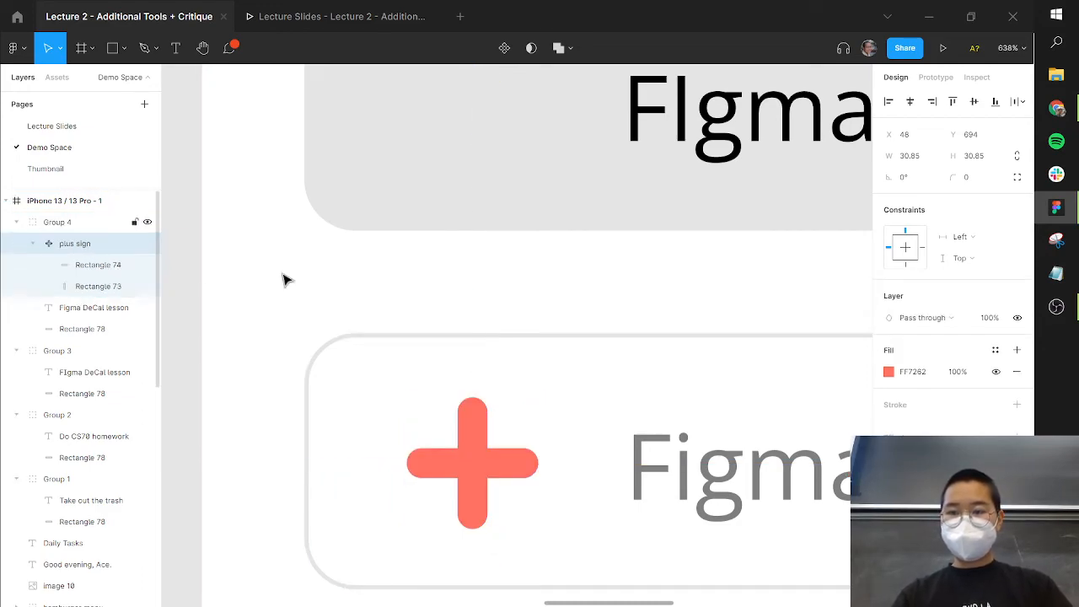
{"action": "left_click", "coordinate": [285, 279]}
{"action": "key", "text": "shift+1"}
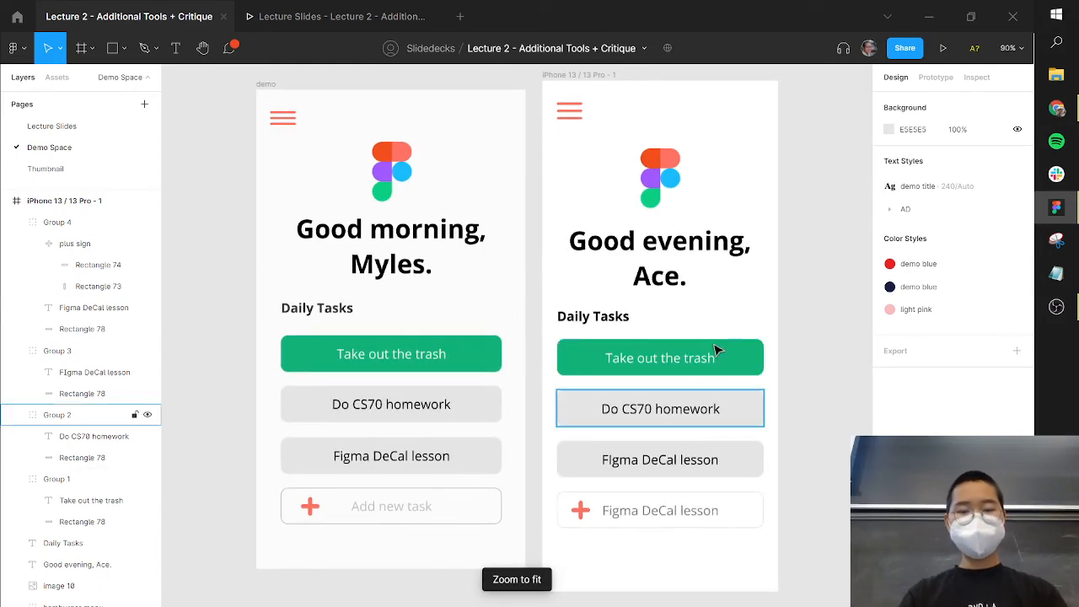
Inspect the four task button groups one by one, from Group 1 up to Group 4, and compare the frame with the demo
{"action": "left_click", "coordinate": [67, 479]}
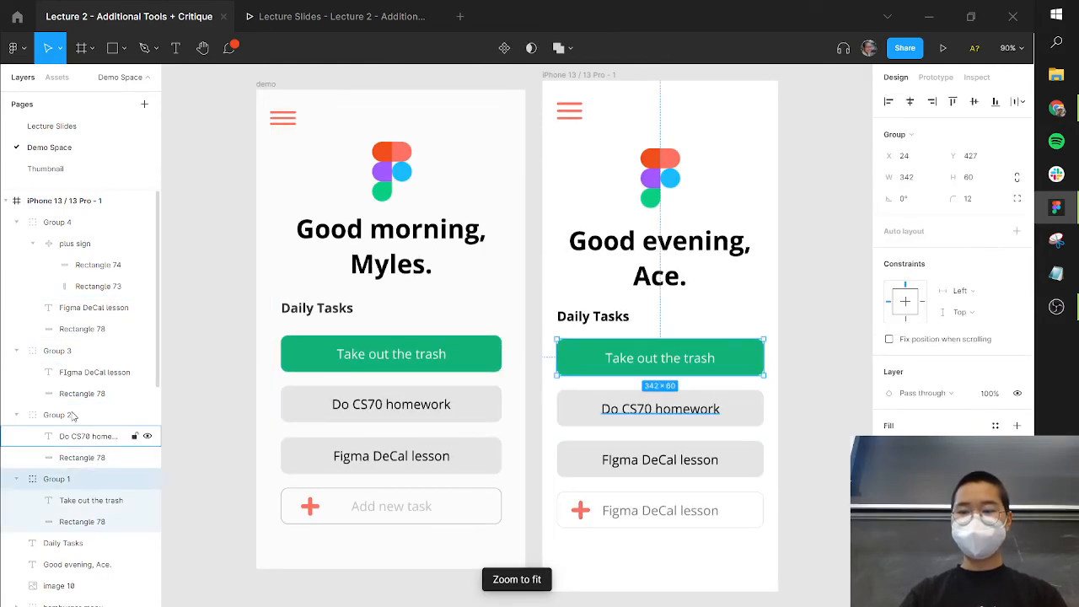
{"action": "left_click", "coordinate": [57, 415]}
{"action": "left_click", "coordinate": [64, 351]}
{"action": "left_click", "coordinate": [66, 220]}
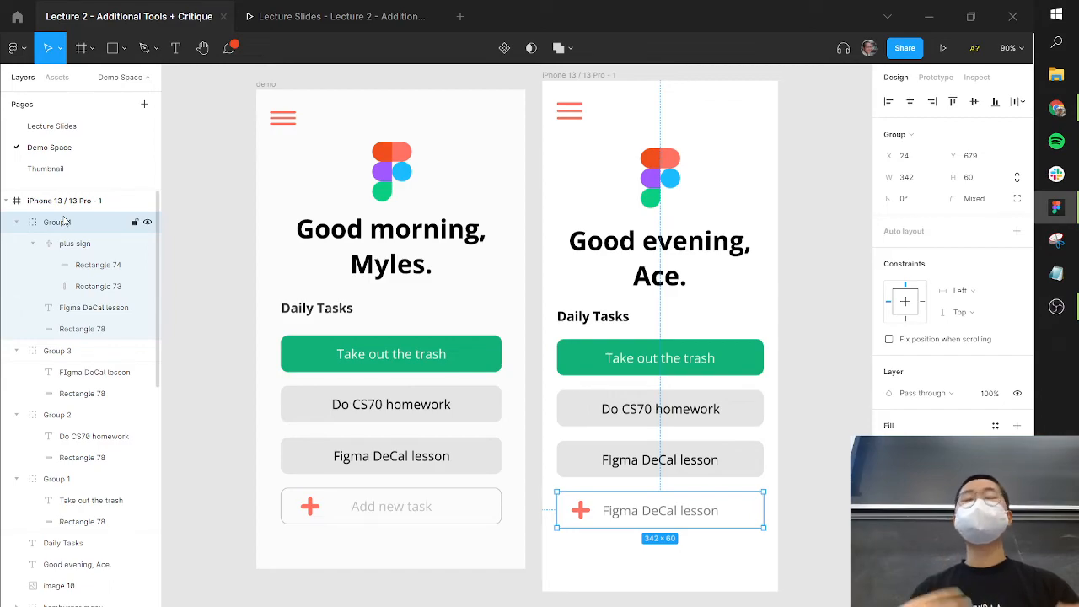
{"action": "left_click", "coordinate": [828, 212]}
{"action": "key", "text": "shift+1"}
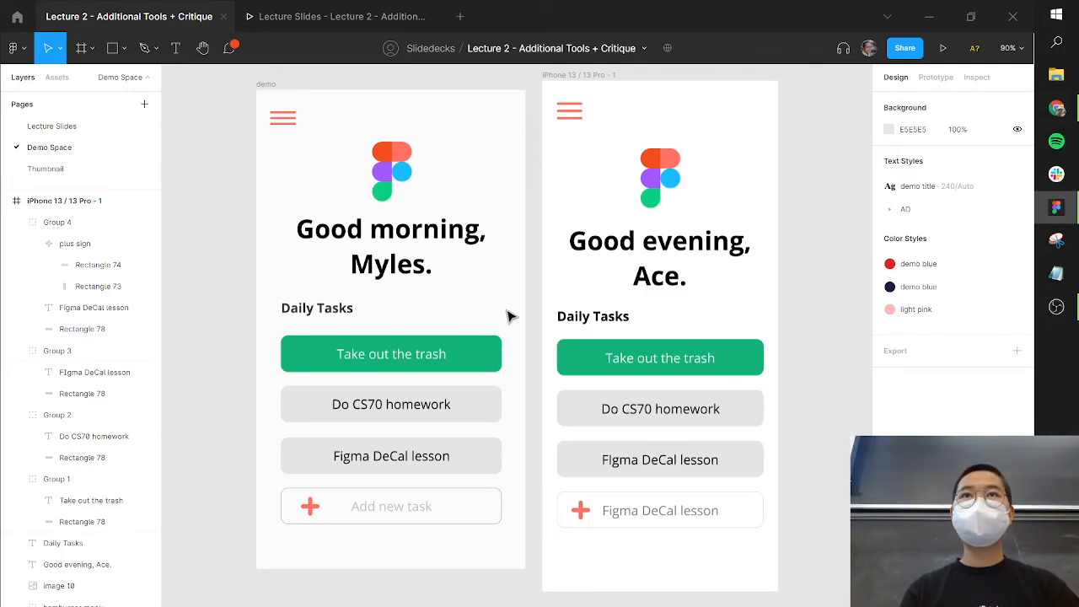
{"action": "left_click_drag", "start_coordinate": [520, 498], "coordinate": [520, 484]}
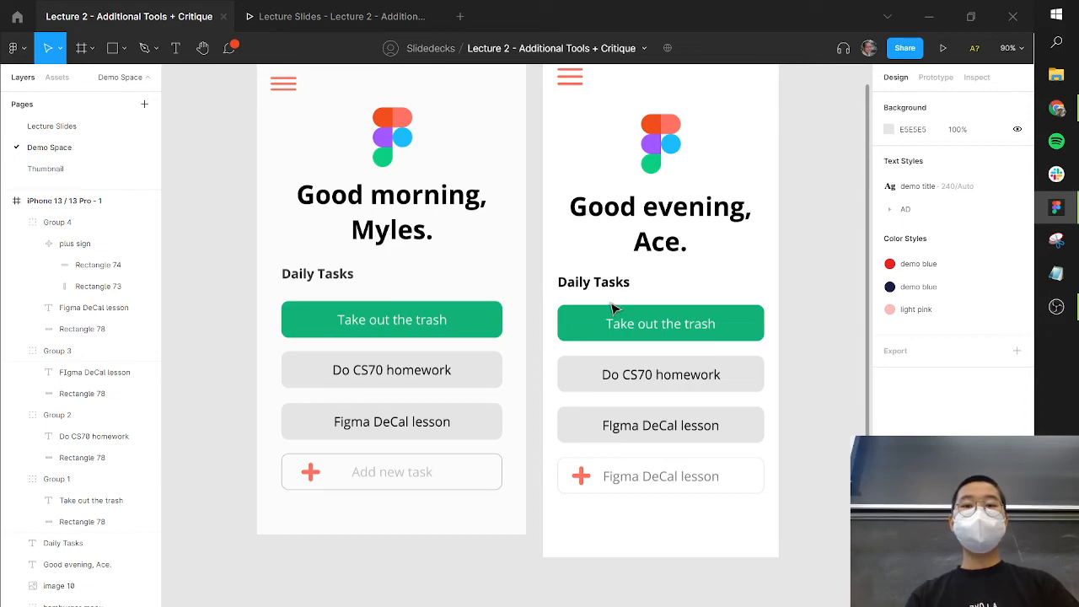
Switch to the Lecture Slides presentation and advance from the Demo slide to "Homework 2 - Brand Design System"
{"action": "left_click", "coordinate": [256, 19]}
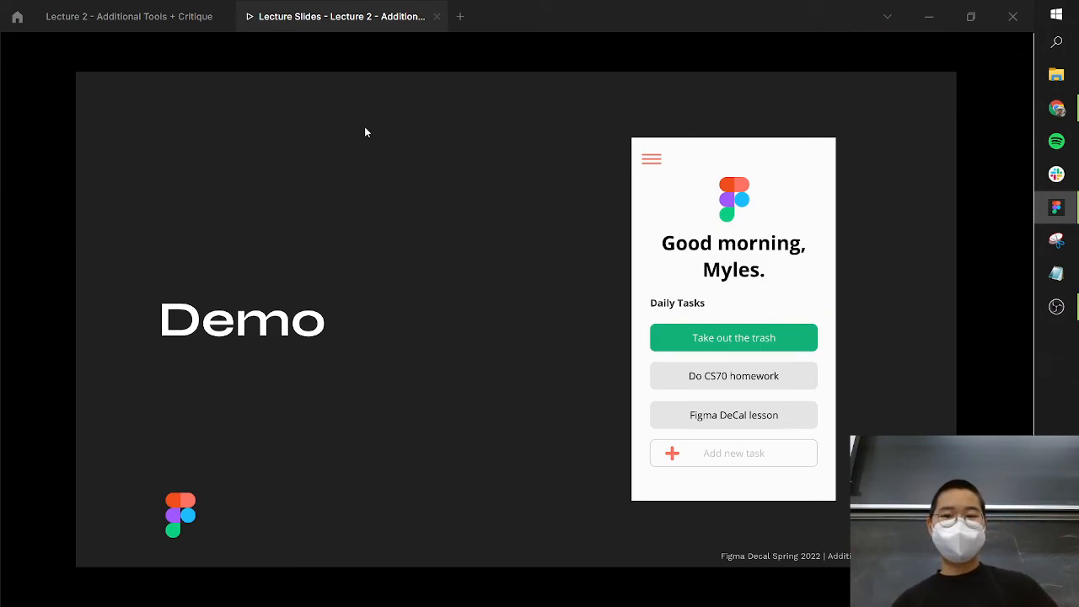
{"action": "key", "text": "Right"}
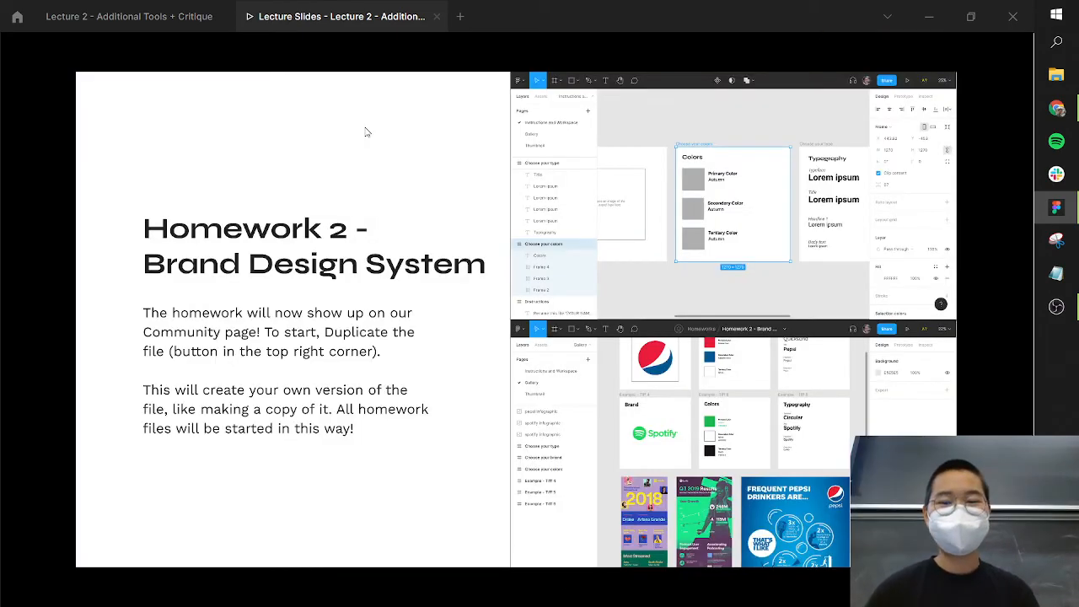
{"action": "key", "text": "Right"}
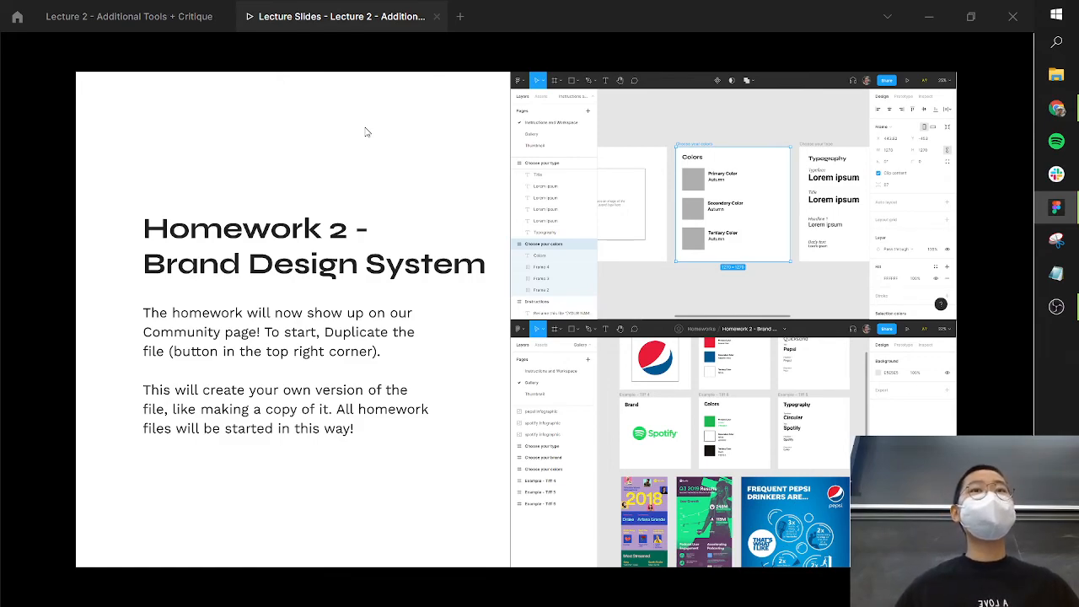